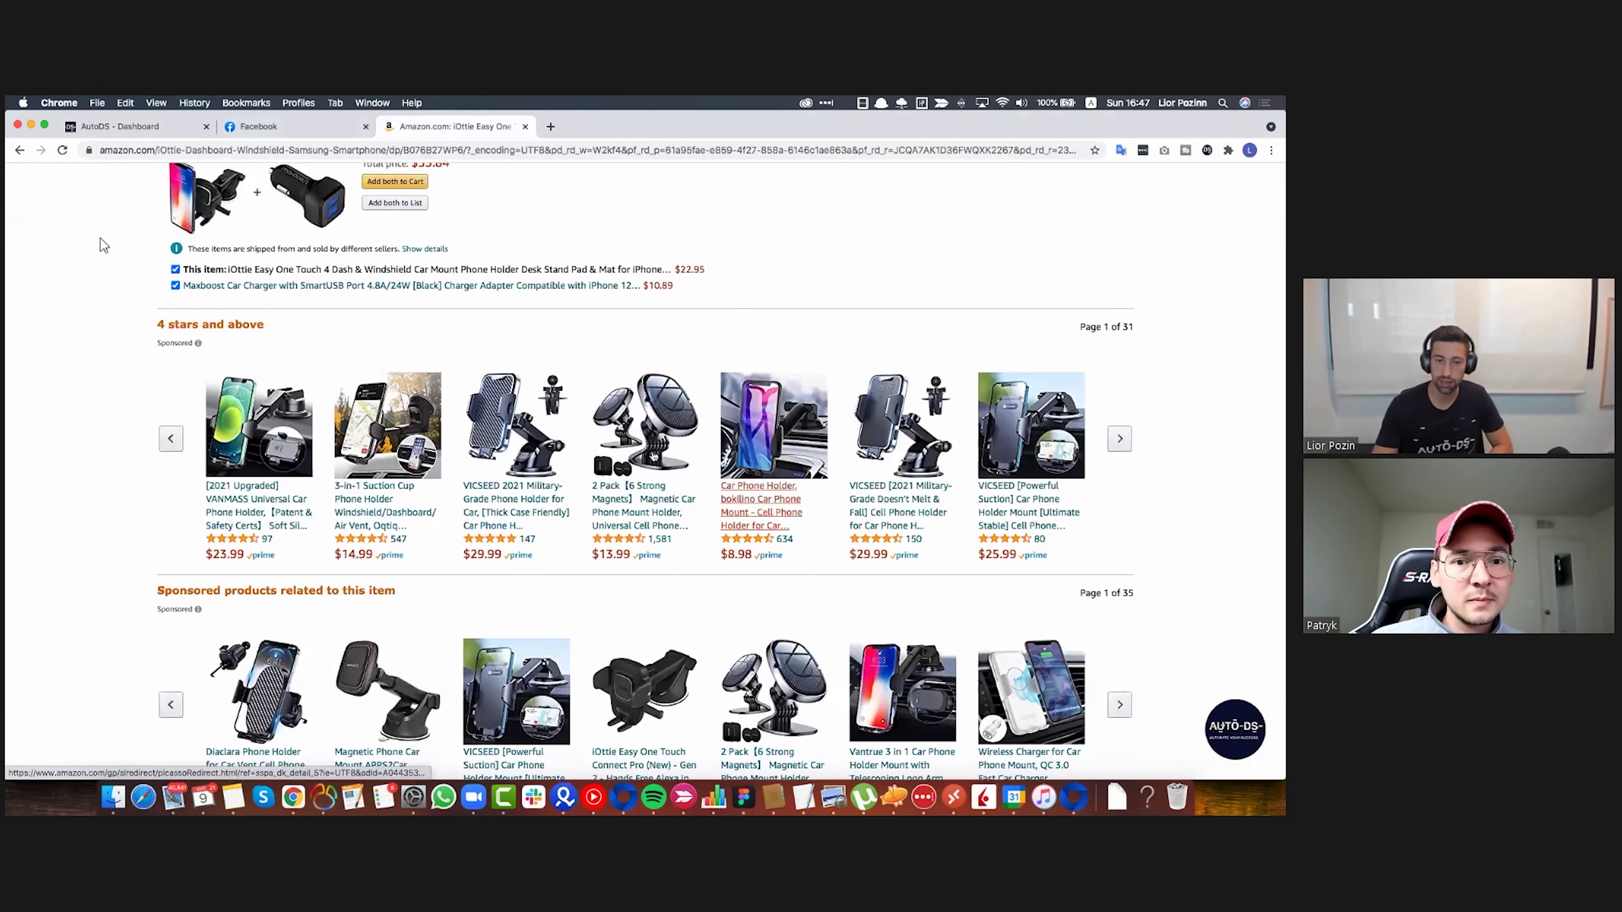
# Open the 2 Pack 6 Strong Magnets car phone mount from the 4-stars-and-above products and import it to AutoDS
pyautogui.click(632, 499)
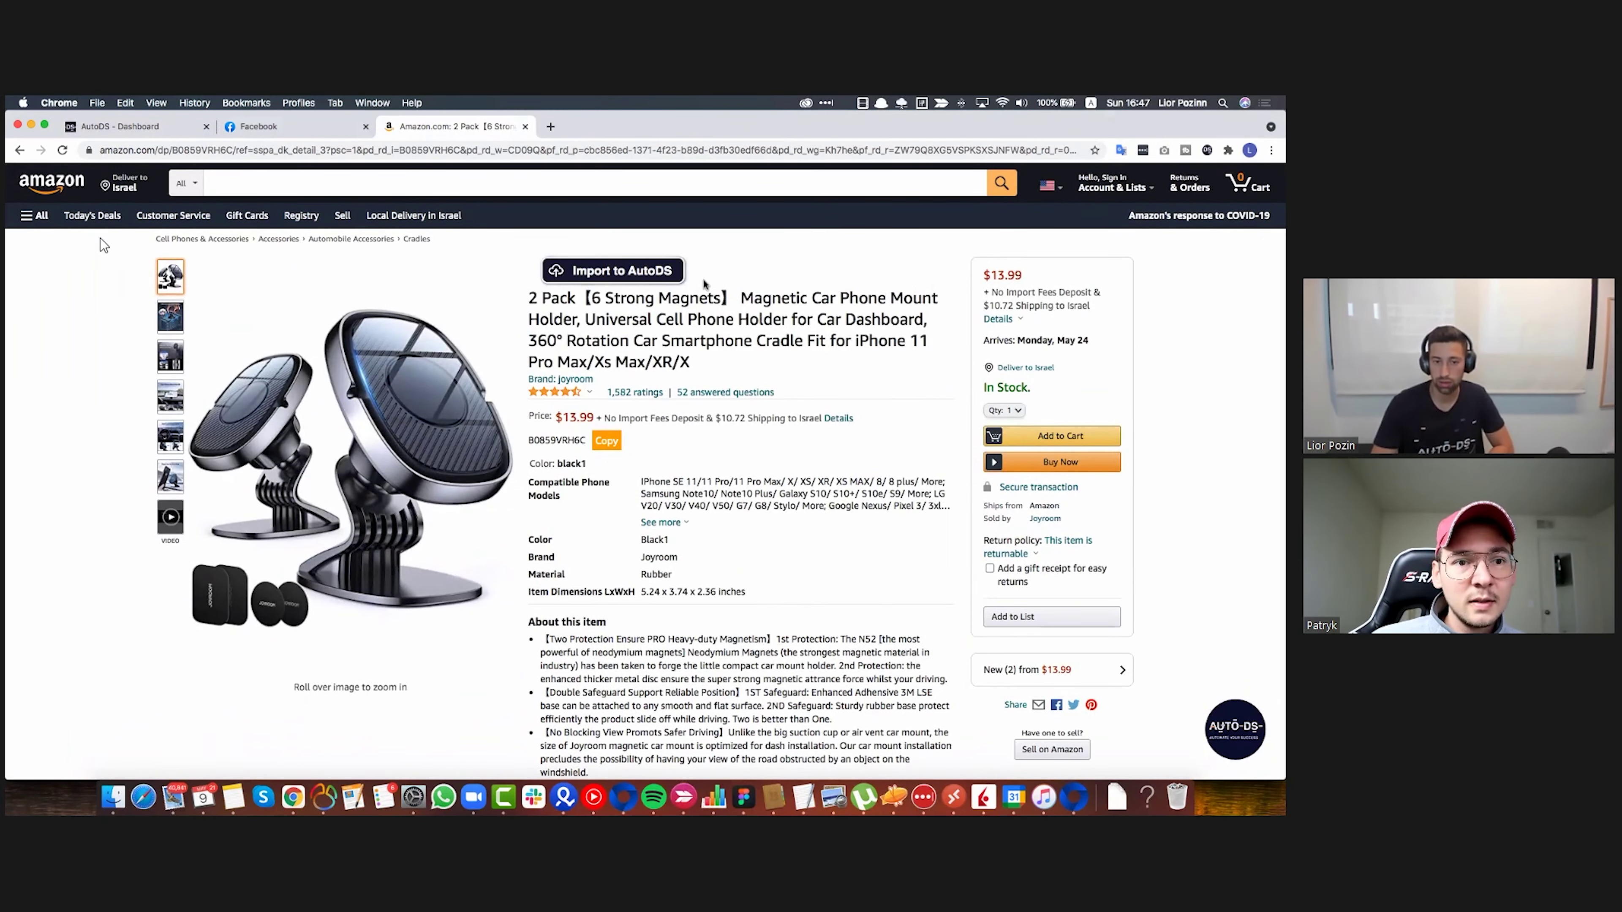
pyautogui.click(625, 276)
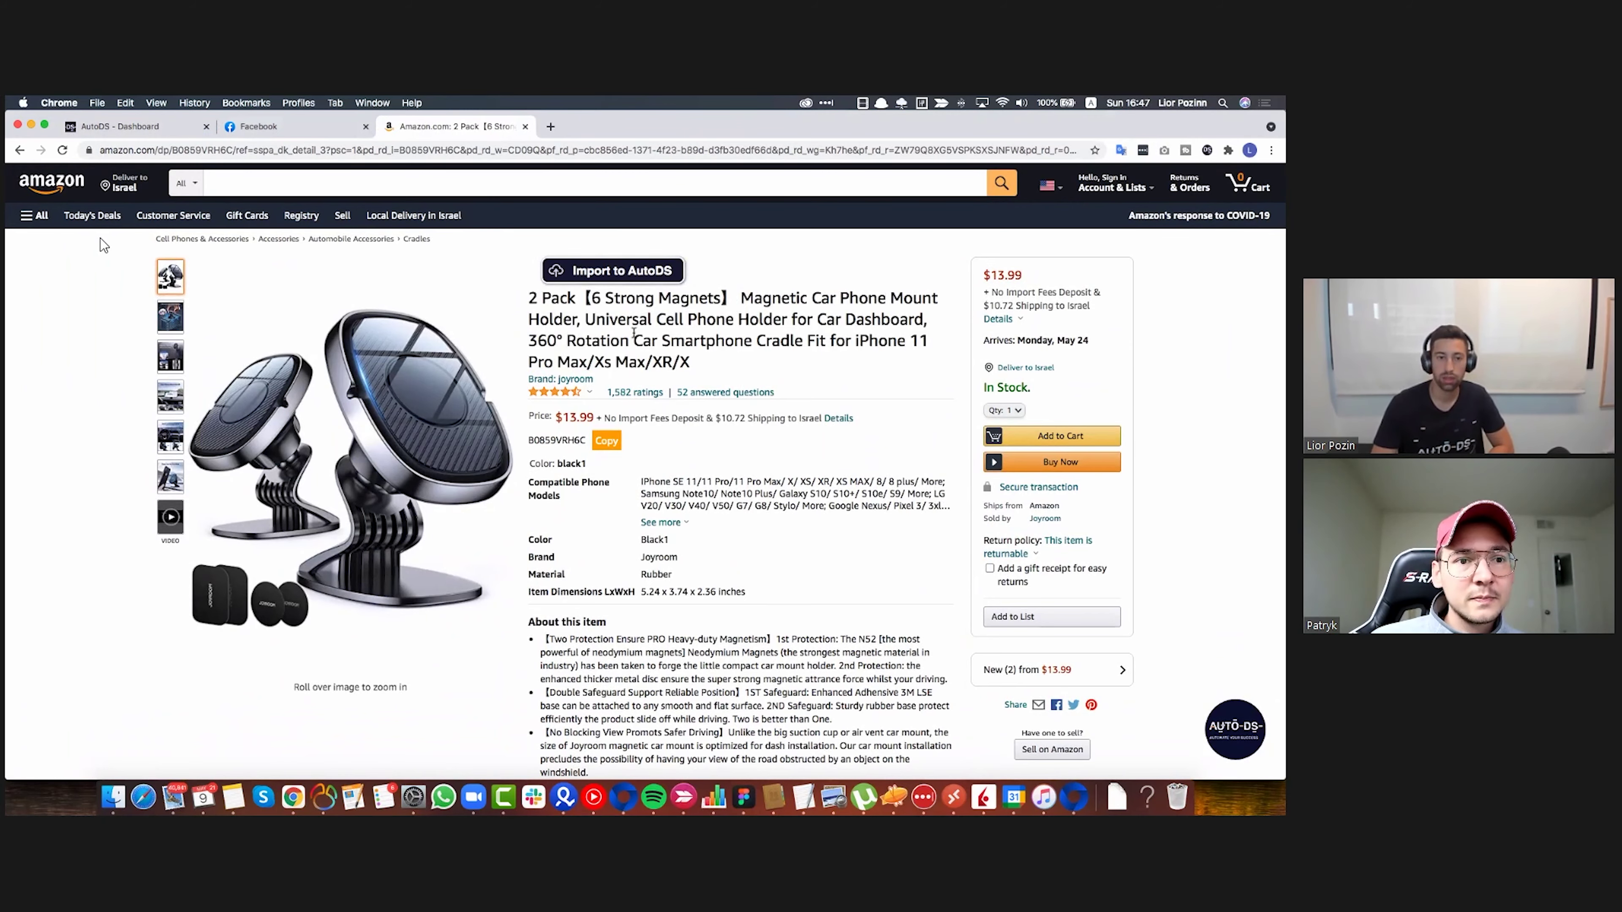
# Look through the related car phone mounts on the product page and open the item's Cradles category
pyautogui.scroll(-15, 634, 332)
pyautogui.scroll(-5, 705, 360)
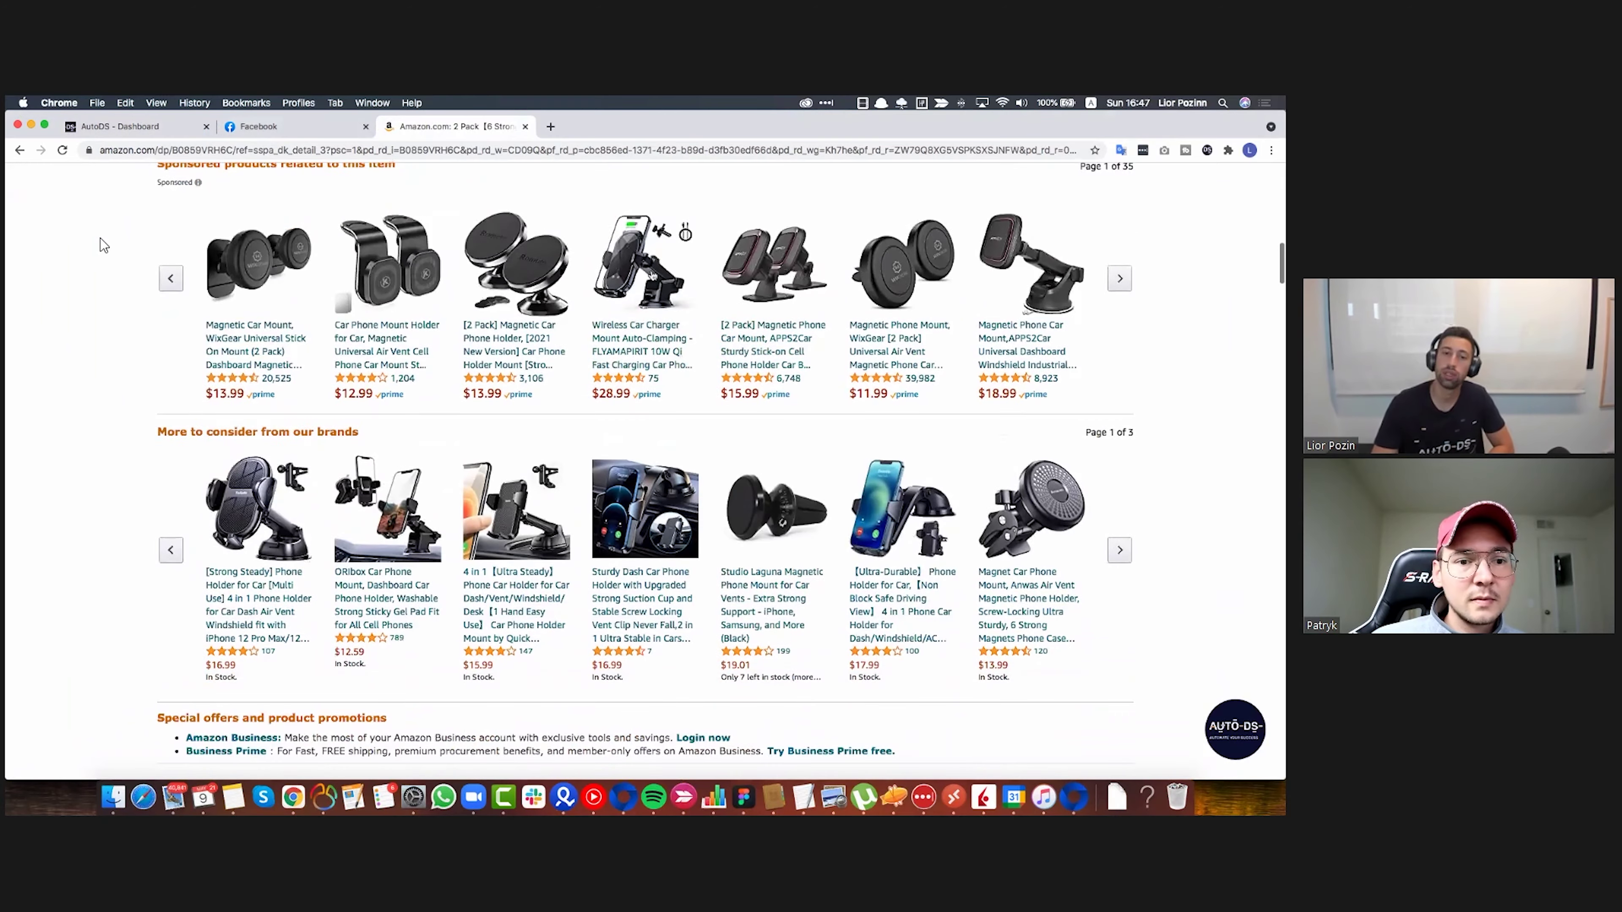
pyautogui.scroll(3, 729, 363)
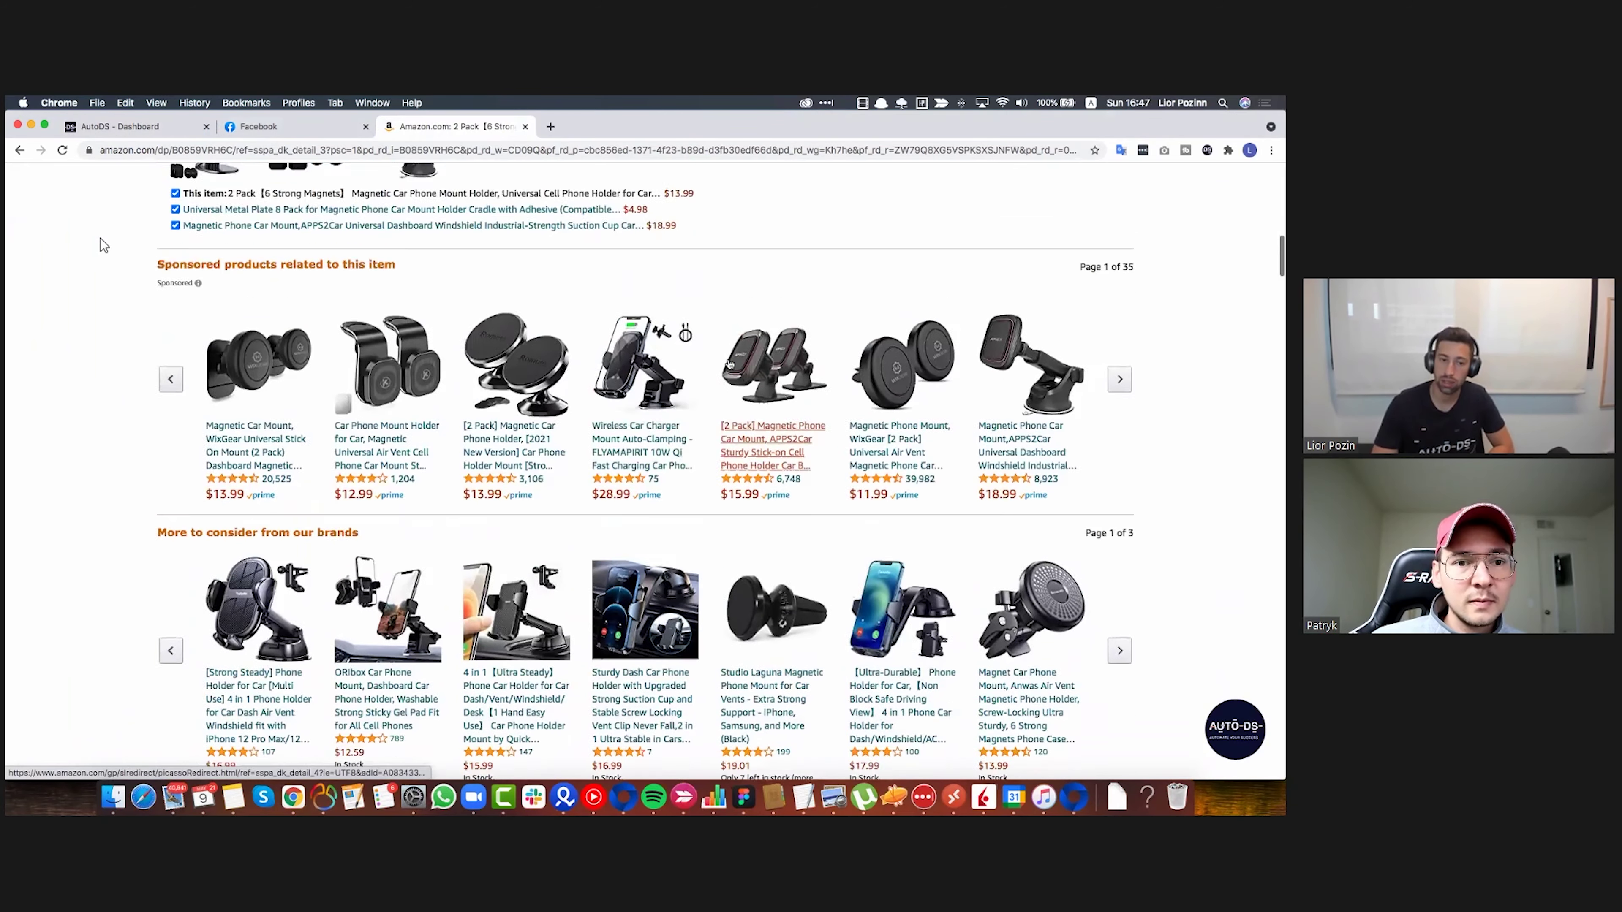
pyautogui.scroll(3, 730, 364)
pyautogui.scroll(-3, 255, 524)
pyautogui.scroll(15, 282, 586)
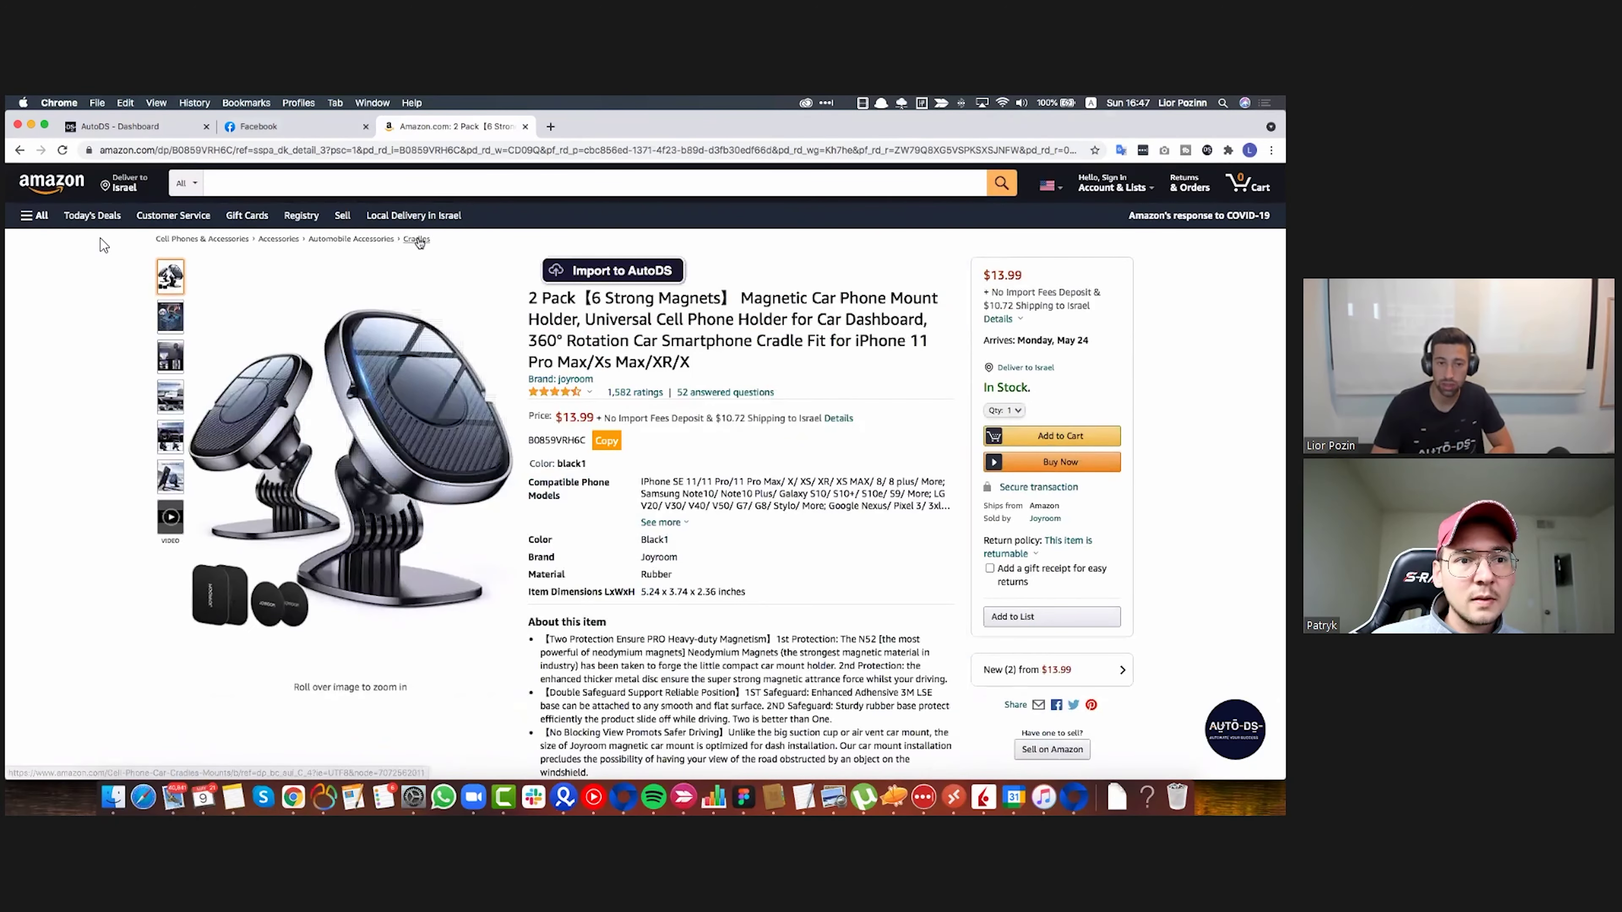
pyautogui.click(417, 239)
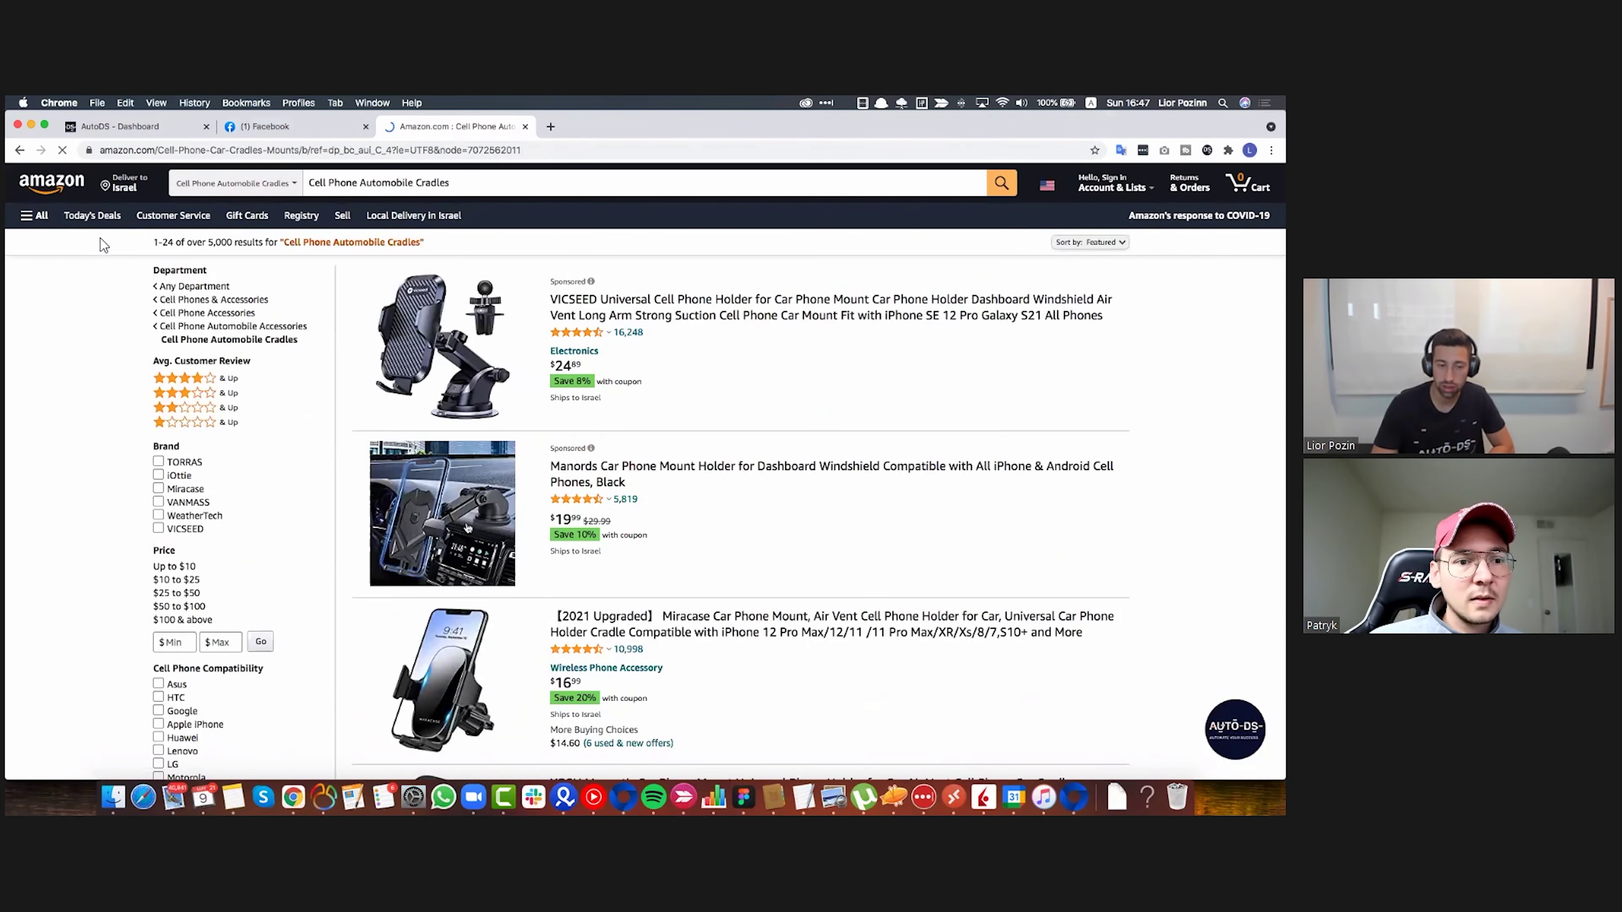
# Browse the car cradle listings and import car phone mounts to AutoDS, including the 2021 Upgraded Miracase mount
pyautogui.scroll(-3, 100, 239)
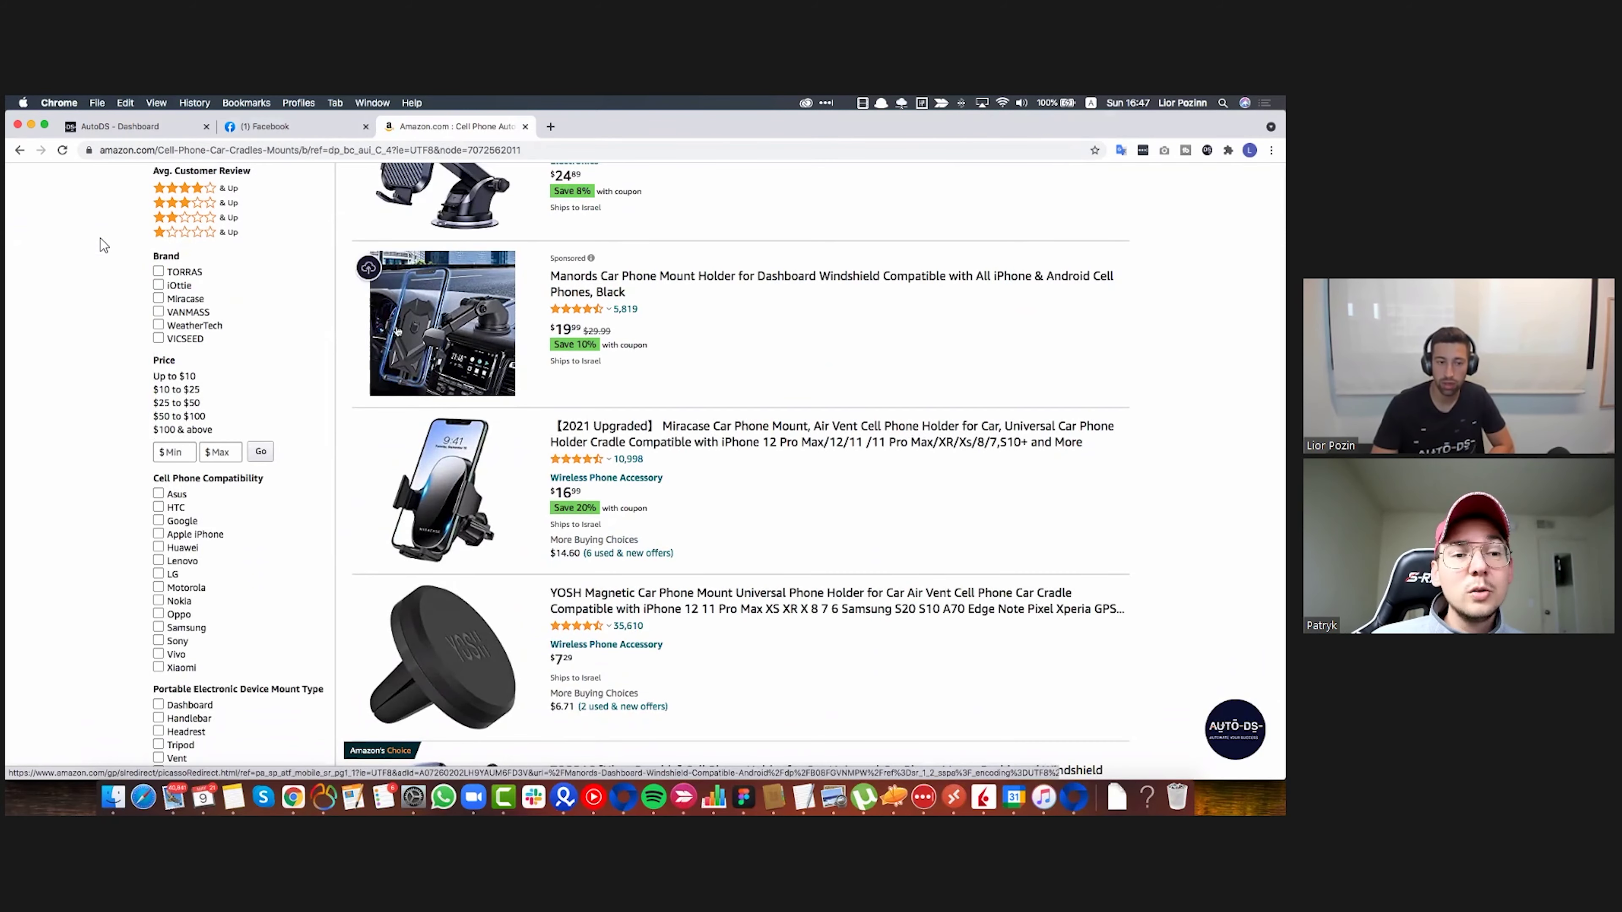
pyautogui.scroll(-2, 369, 441)
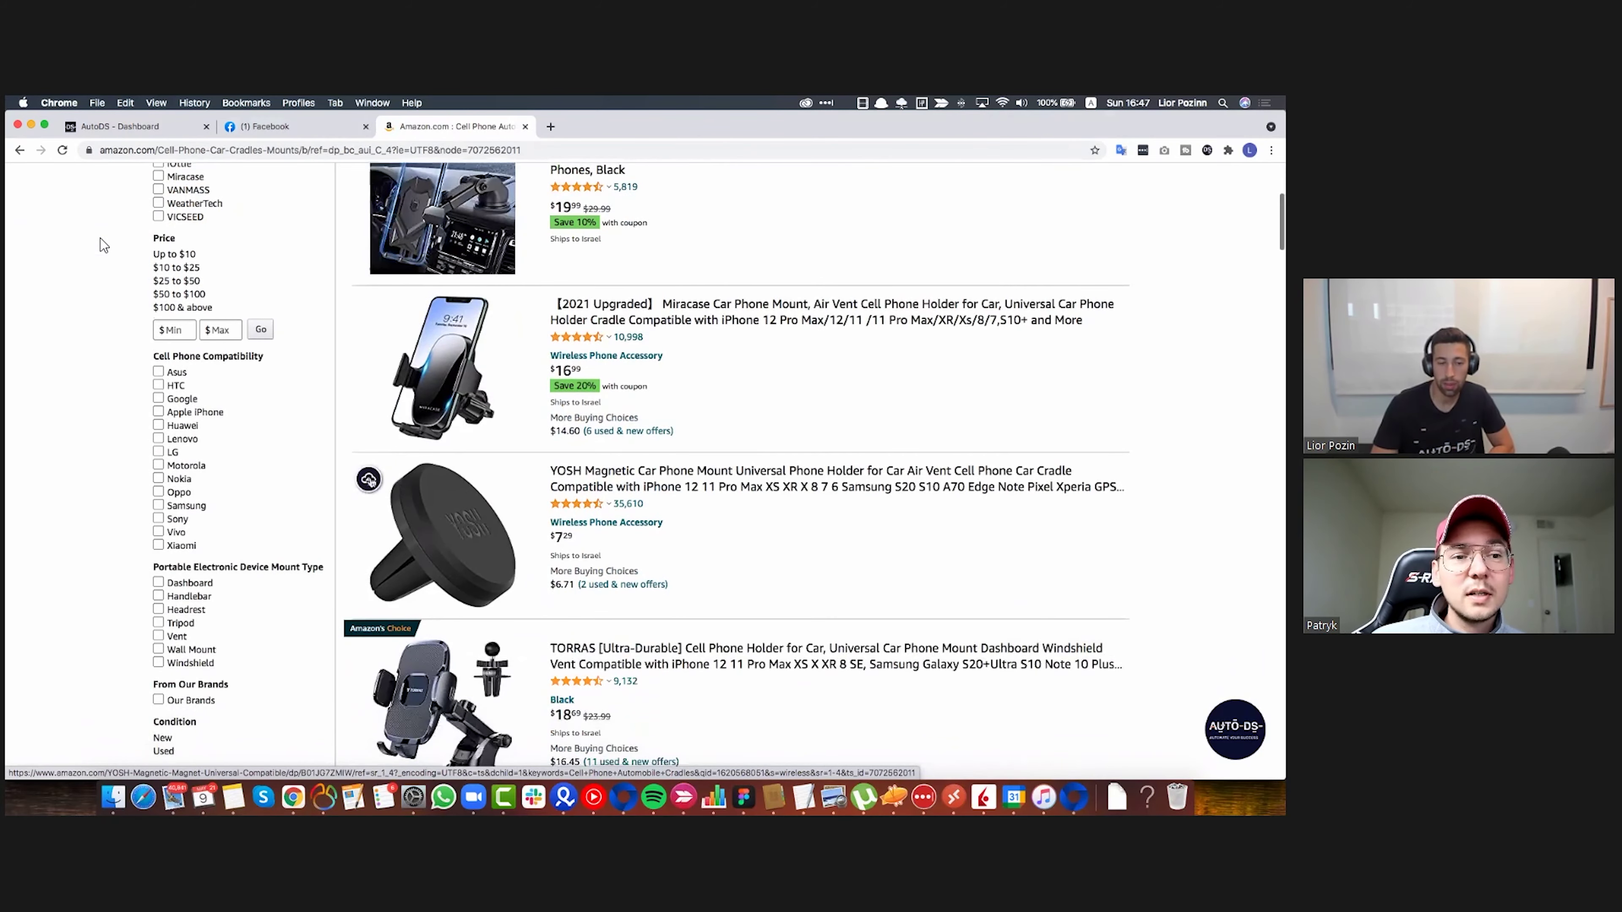
pyautogui.scroll(2, 383, 485)
pyautogui.scroll(-3, 371, 479)
pyautogui.scroll(2, 369, 480)
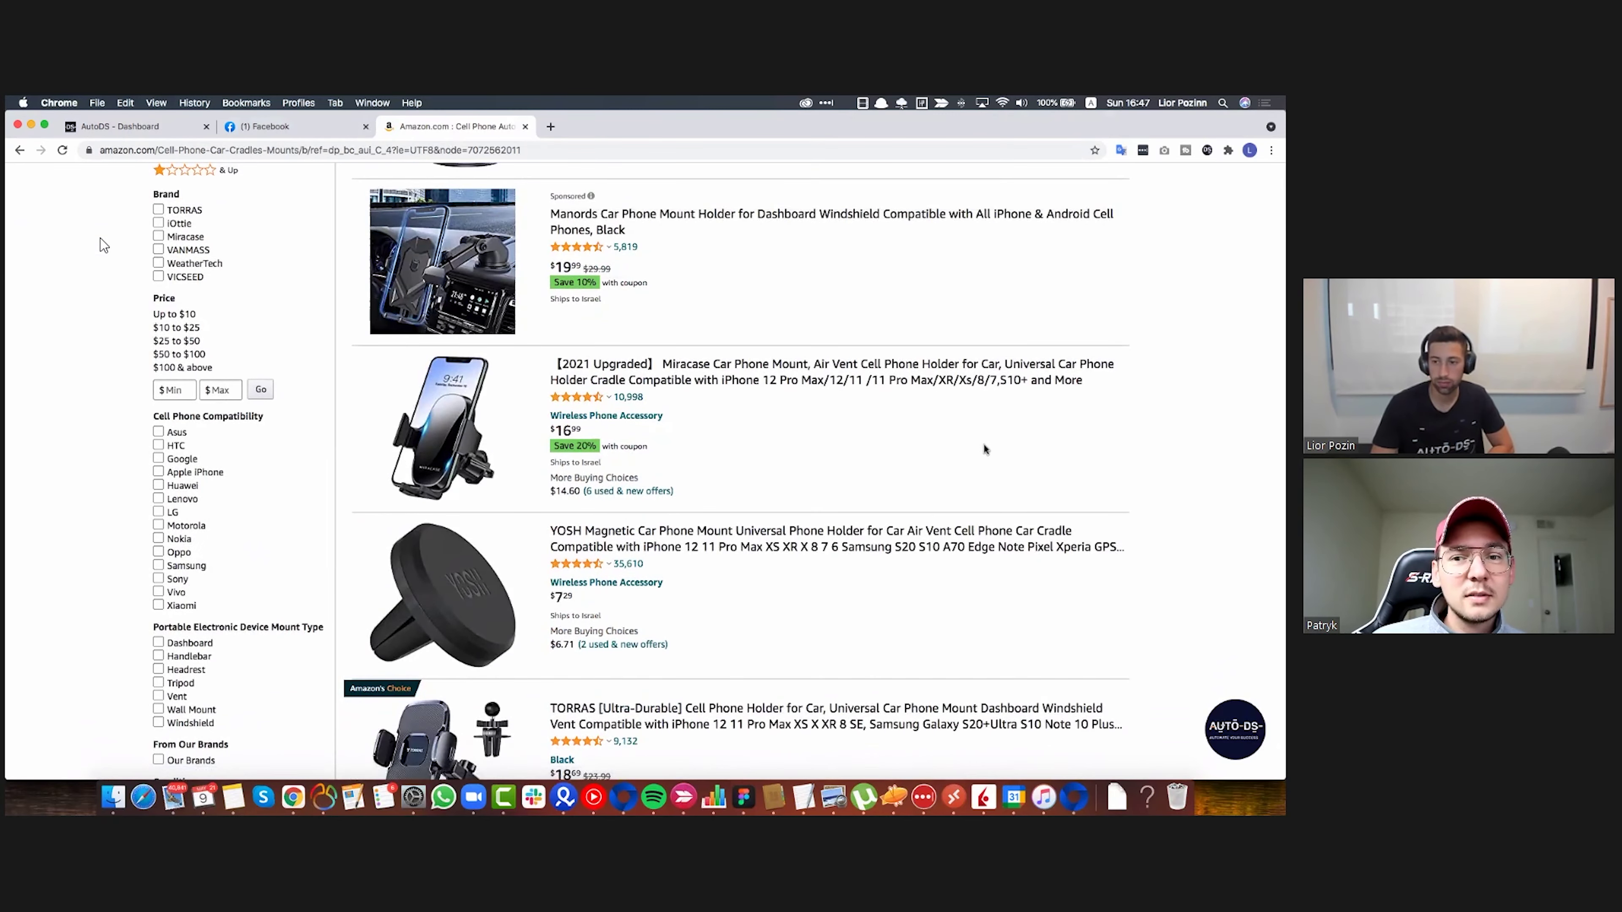
pyautogui.scroll(-1, 1039, 473)
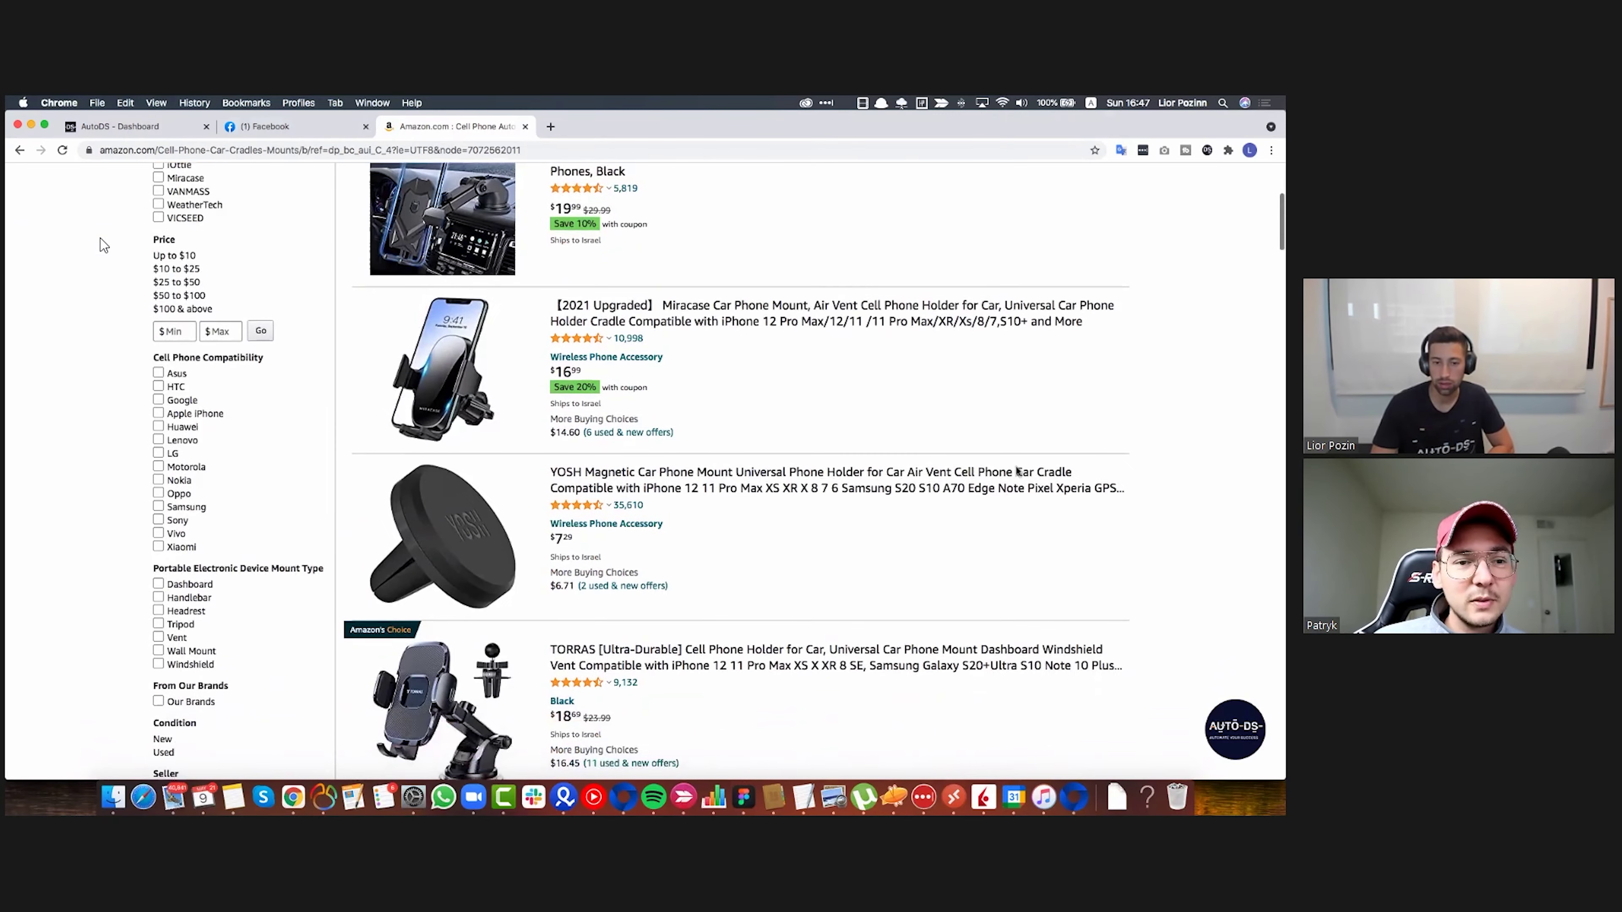
pyautogui.scroll(2, 999, 441)
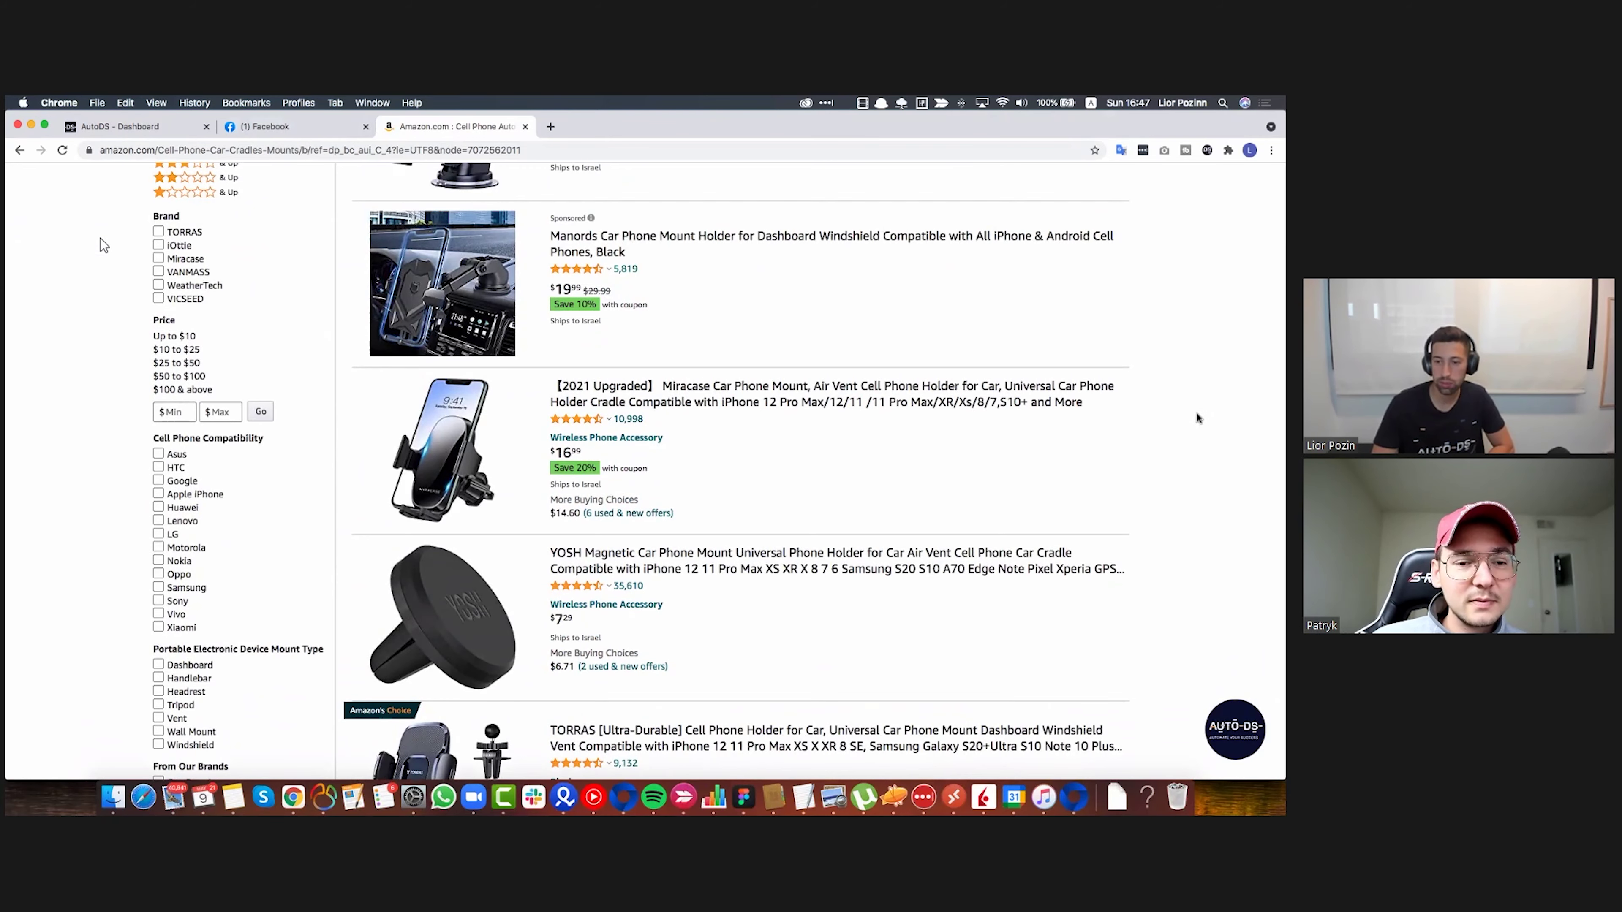
pyautogui.scroll(5, 927, 335)
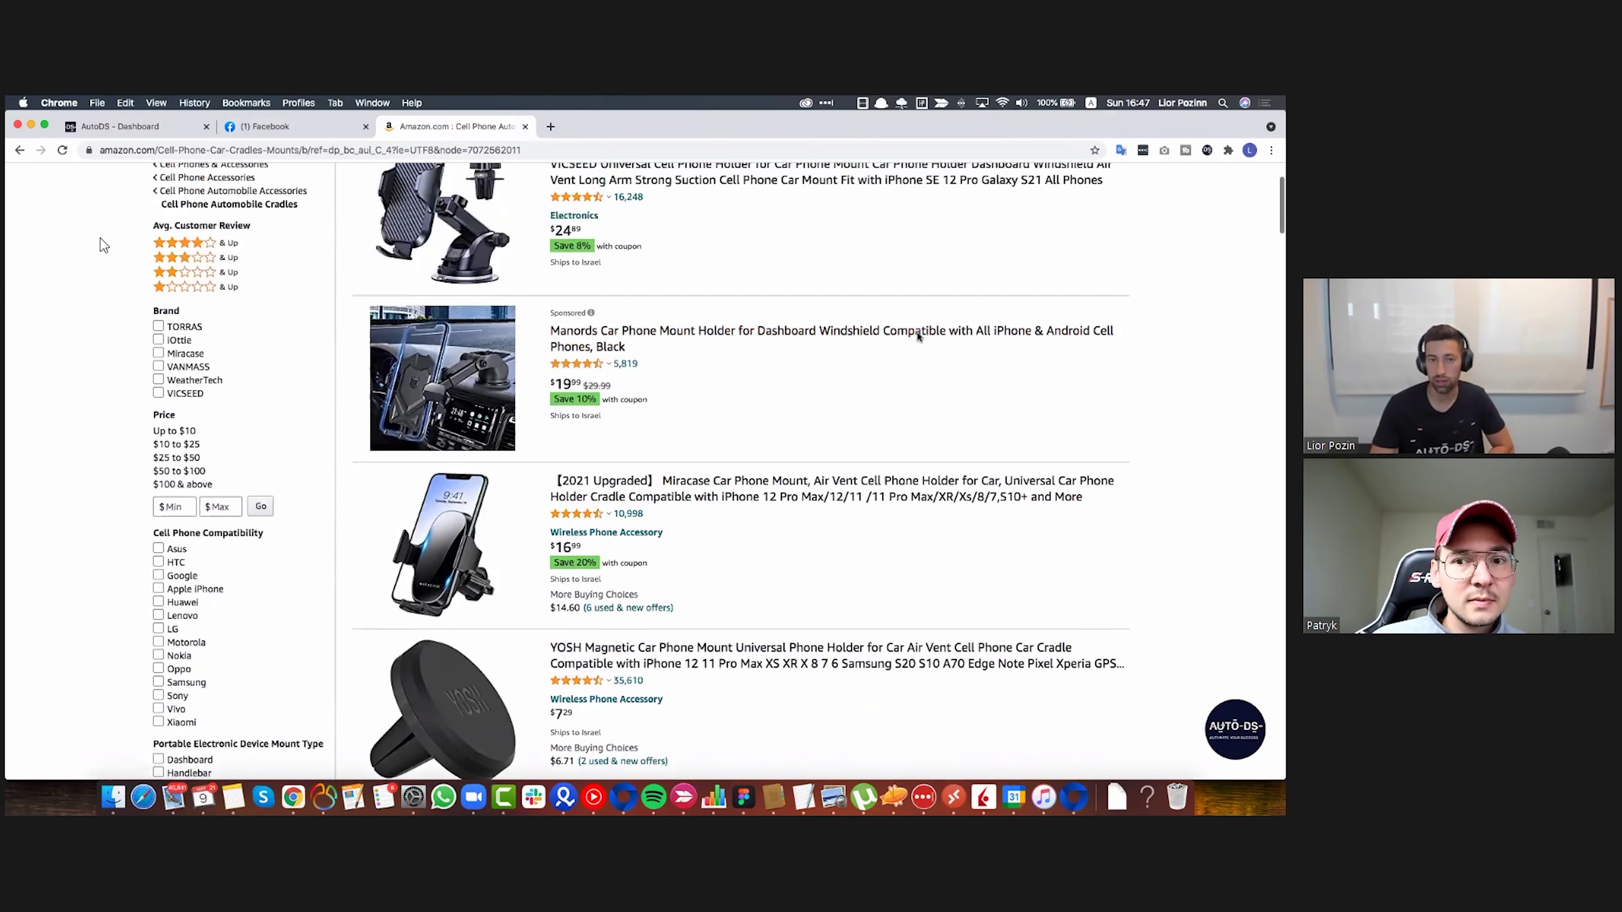
# Switch to AutoDS, open the drafts and review the product details of the iOttie Easy One Touch 4 draft
pyautogui.click(114, 126)
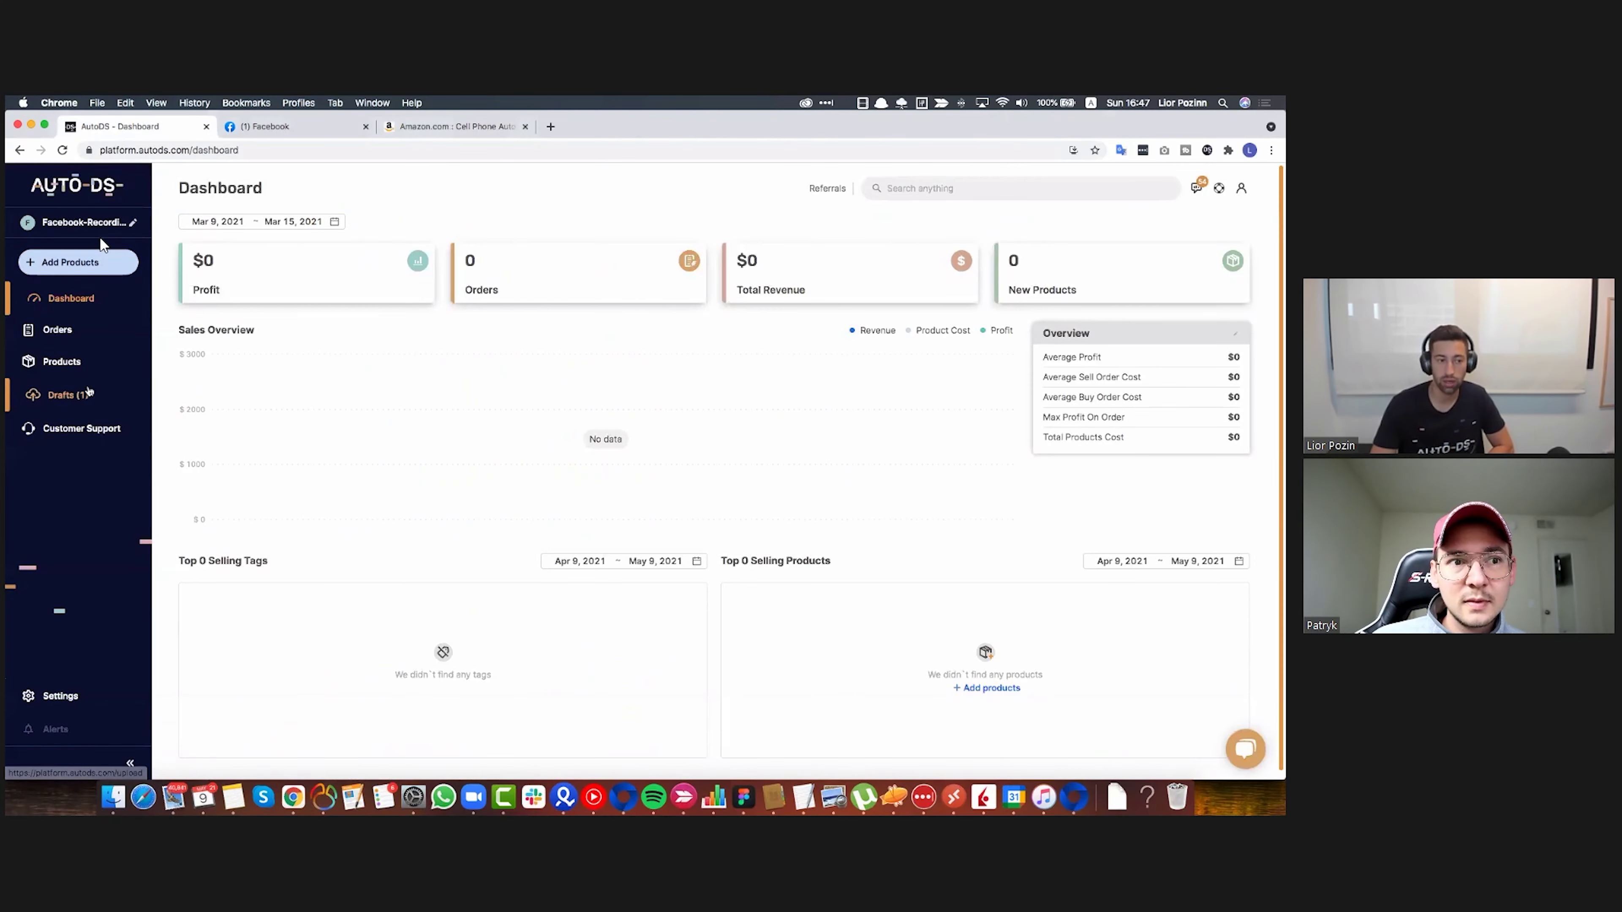
pyautogui.click(67, 395)
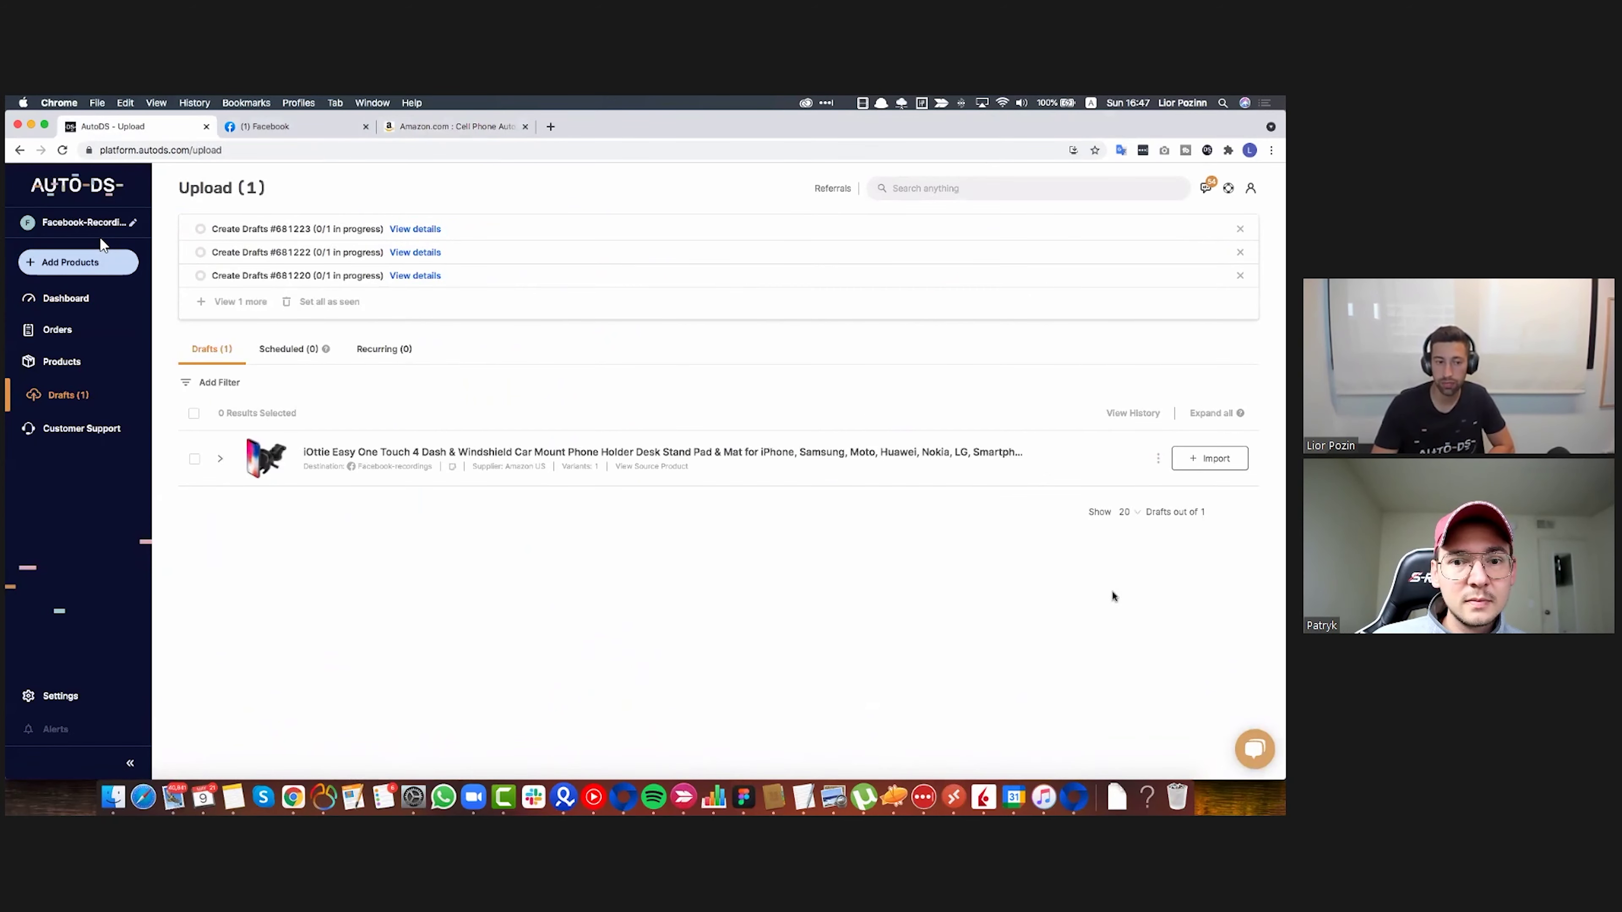
pyautogui.click(254, 472)
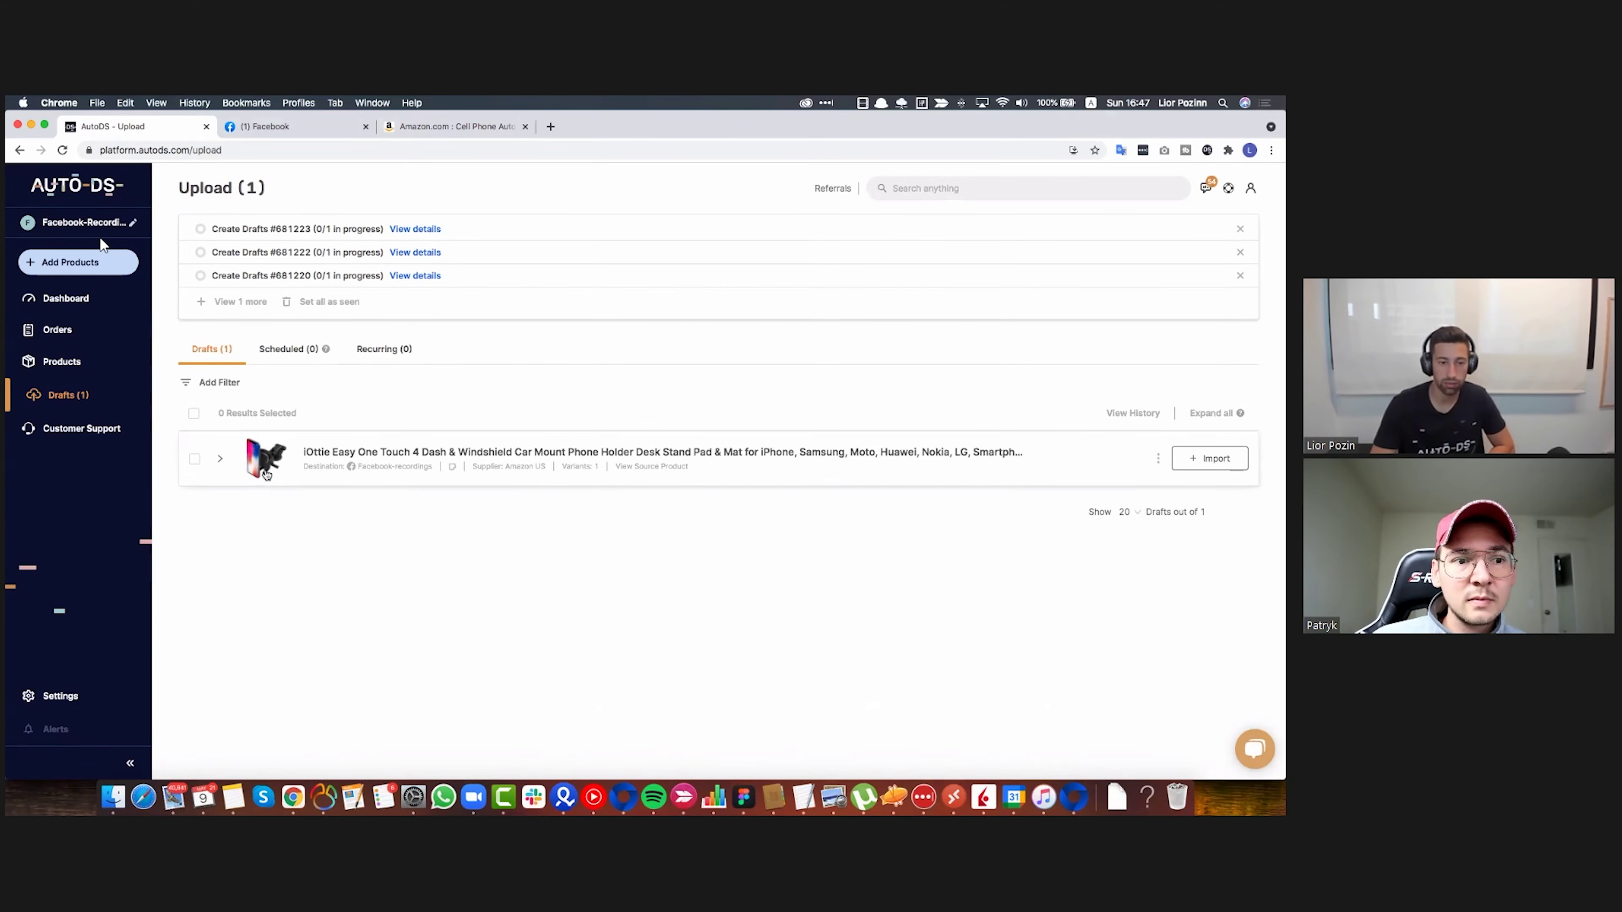
pyautogui.scroll(-2, 334, 494)
pyautogui.scroll(-2, 388, 502)
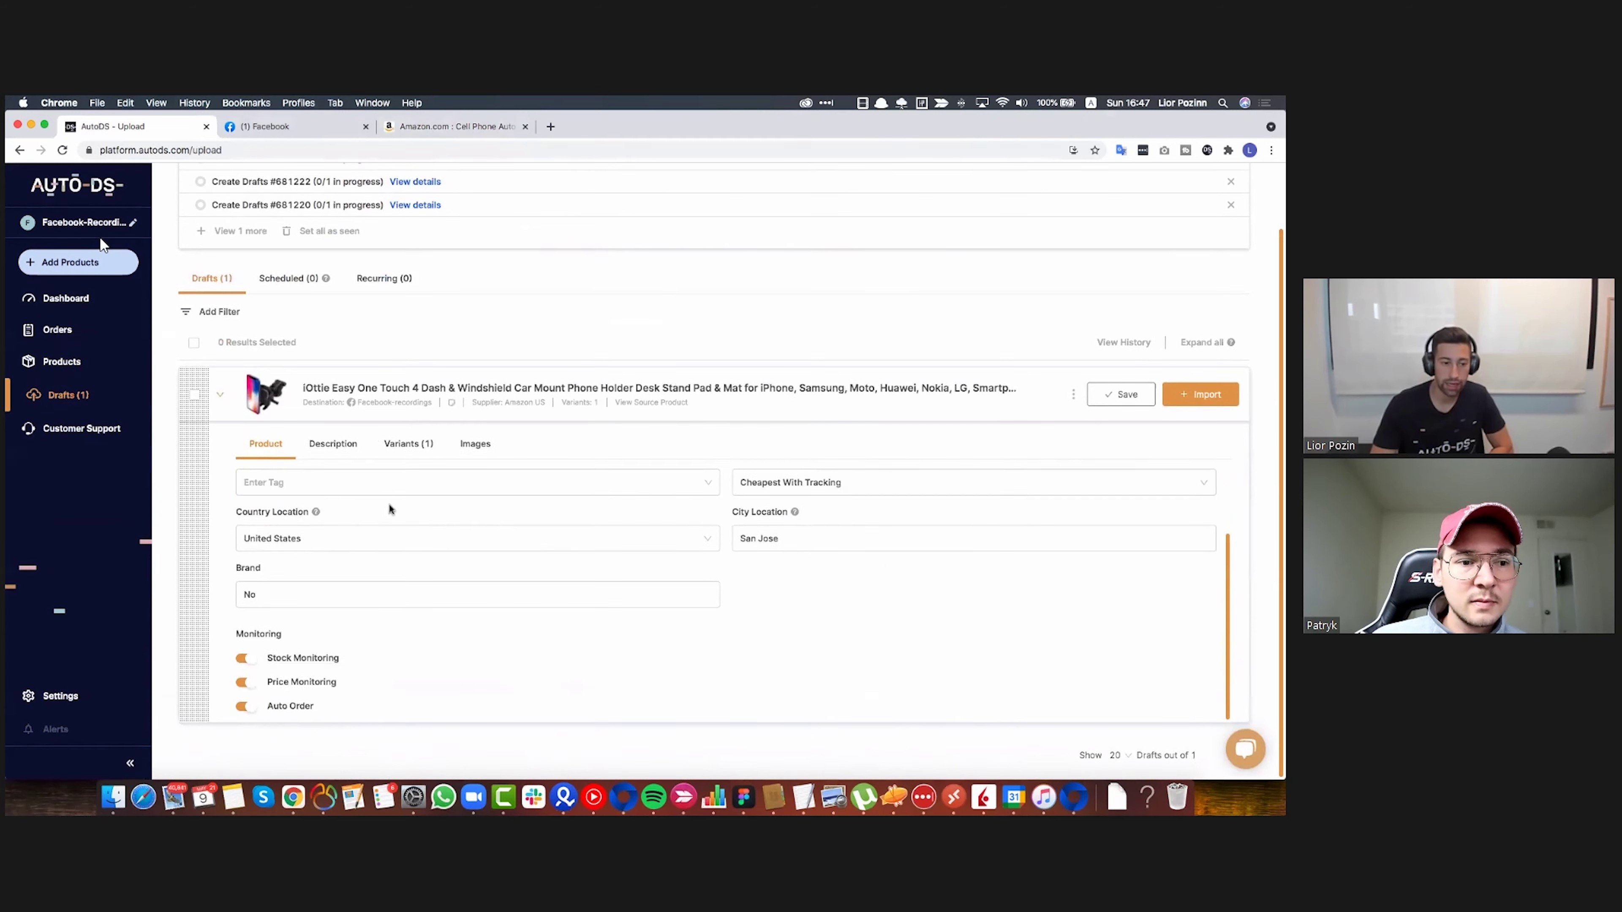
pyautogui.scroll(3, 342, 515)
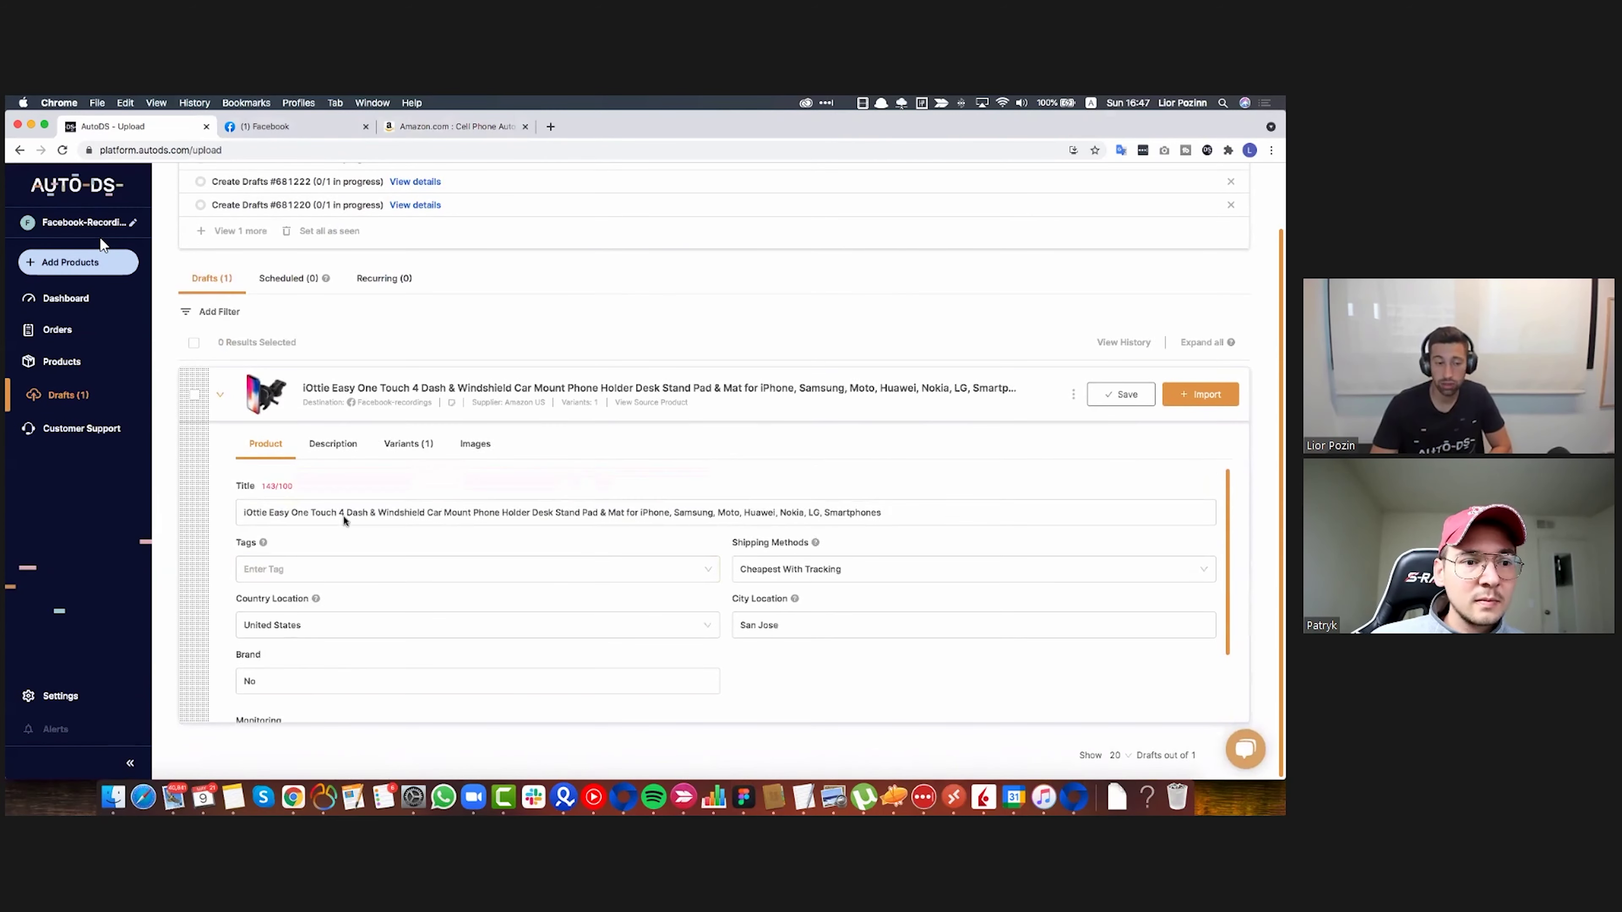
# Go from the iOttie draft's description to template editing and create a blank template named "Facebook template"
pyautogui.click(348, 446)
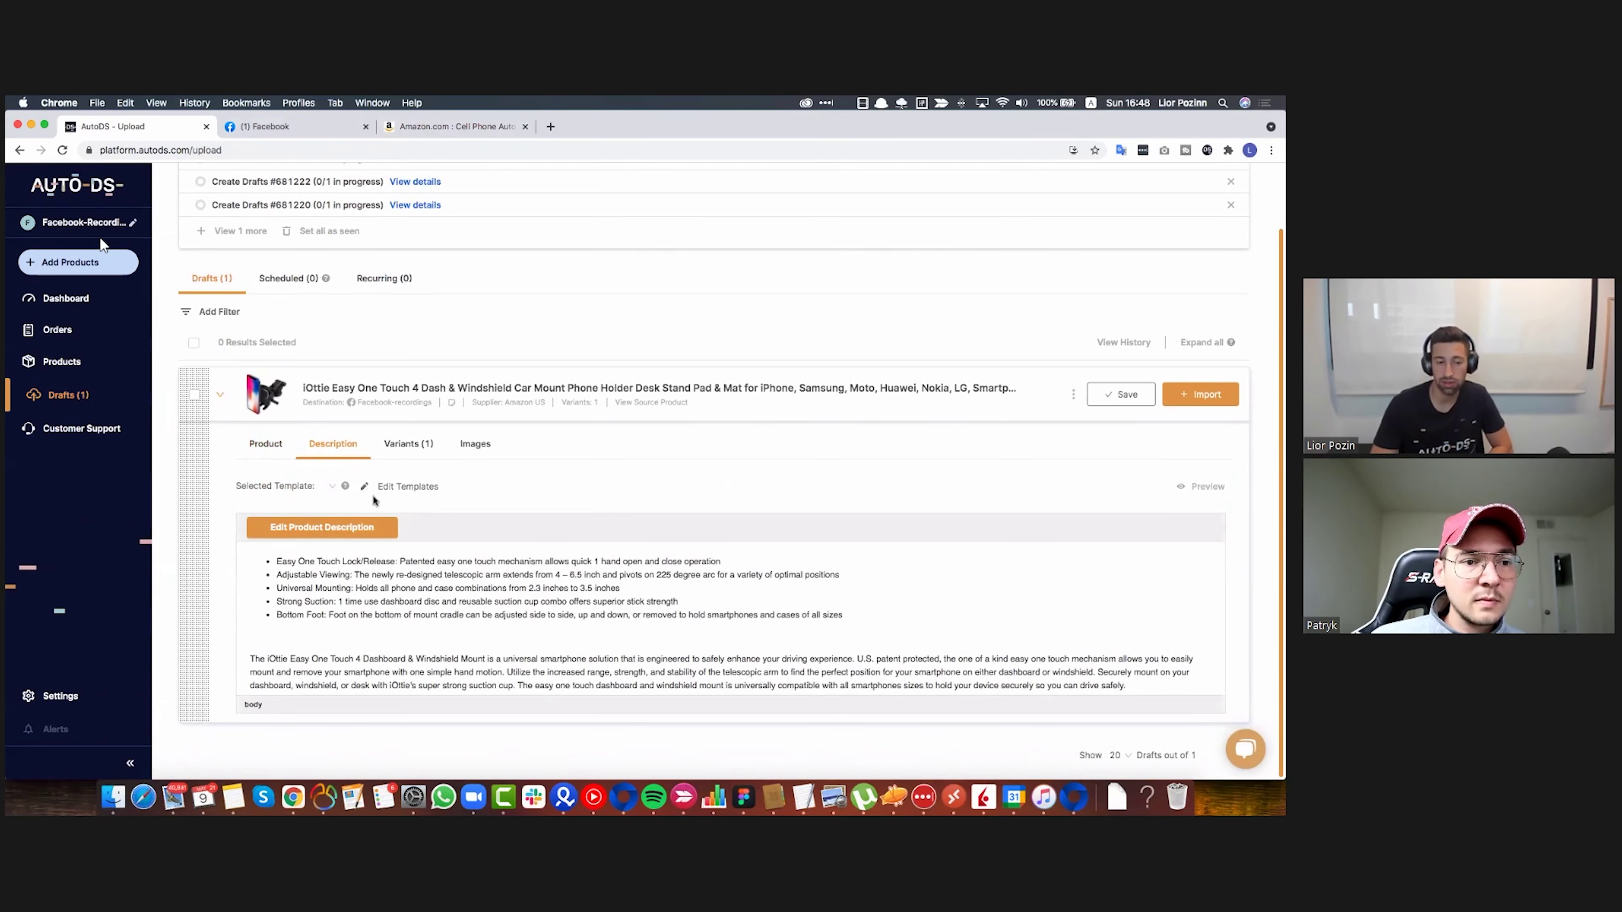
pyautogui.click(409, 487)
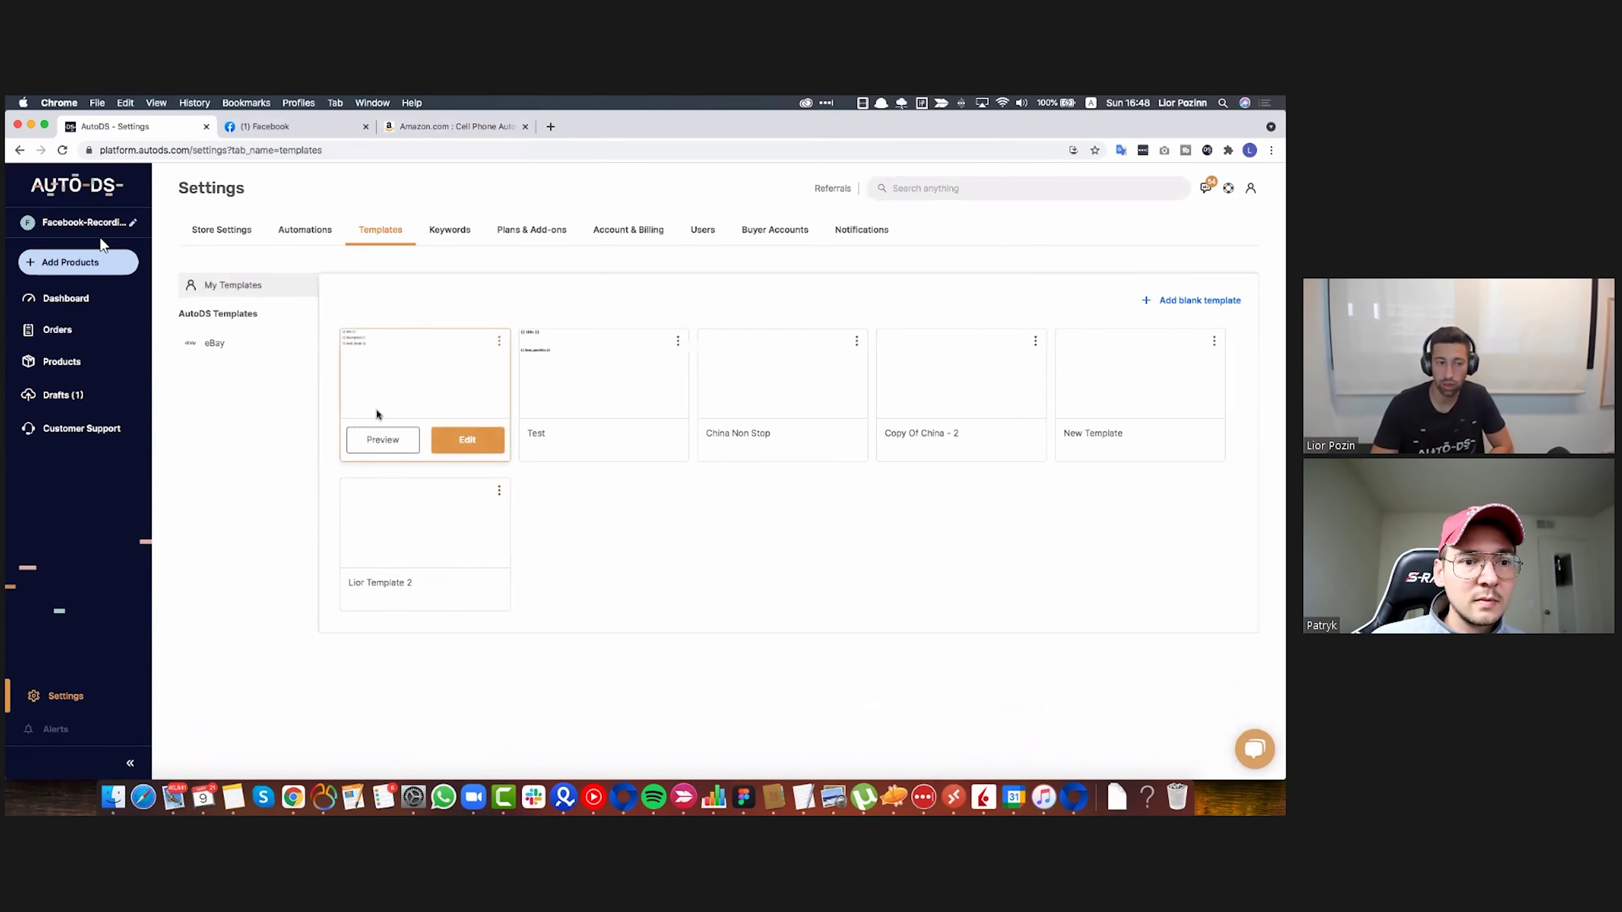
pyautogui.click(1198, 300)
pyautogui.write('Facebook template')
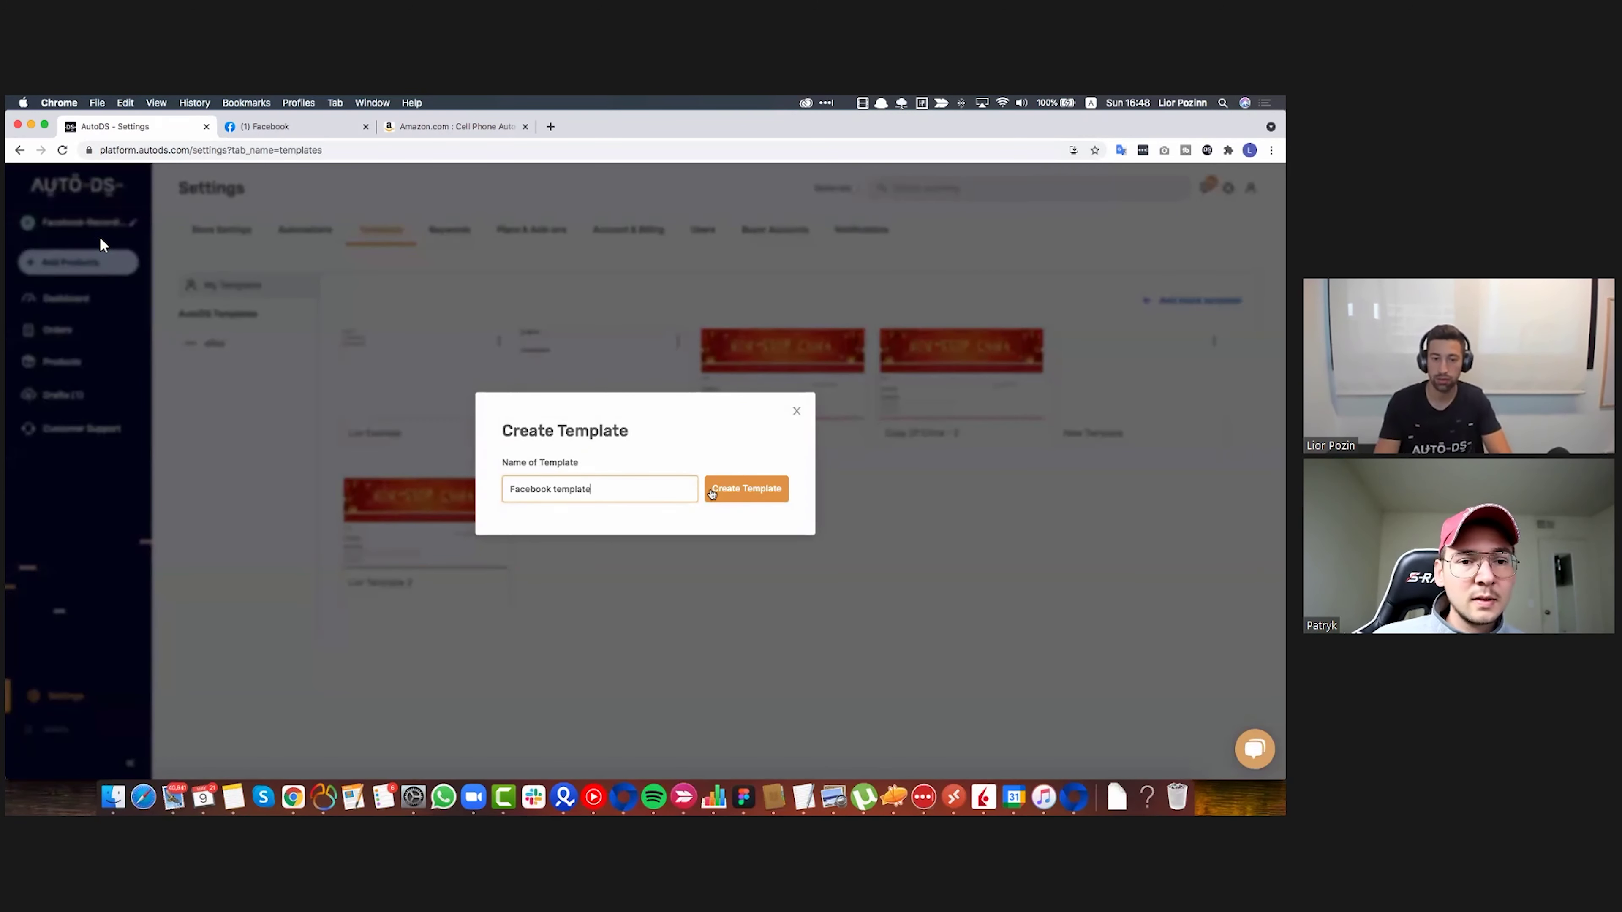
pyautogui.click(711, 490)
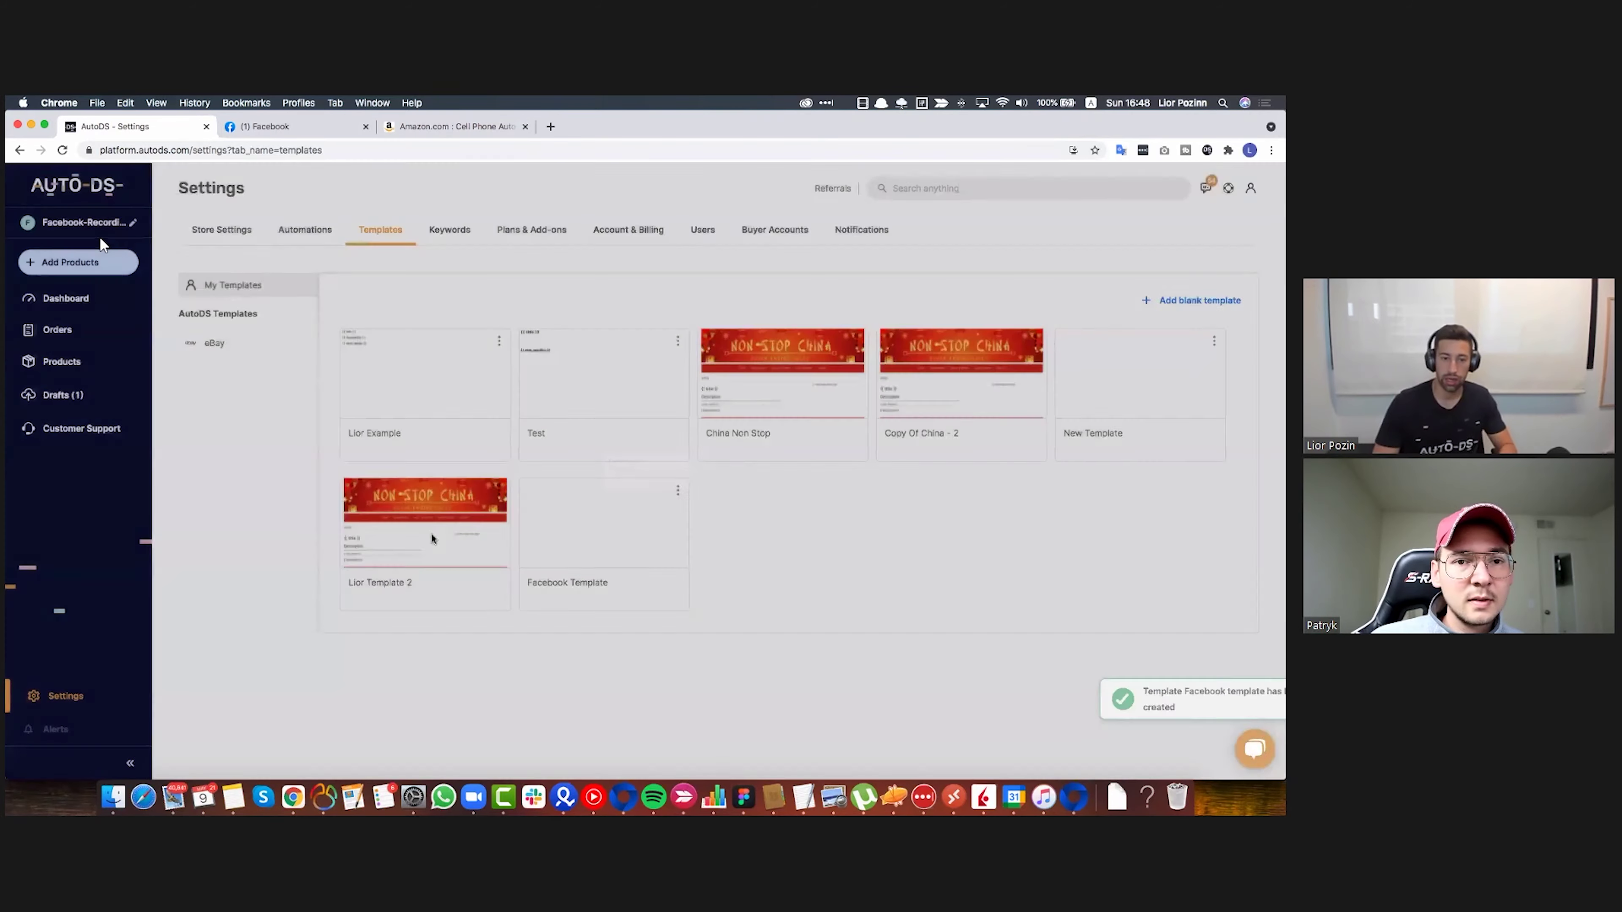
# Open the Facebook template for editing and insert the title, item_specifics and description placeholders on separate lines
pyautogui.click(645, 587)
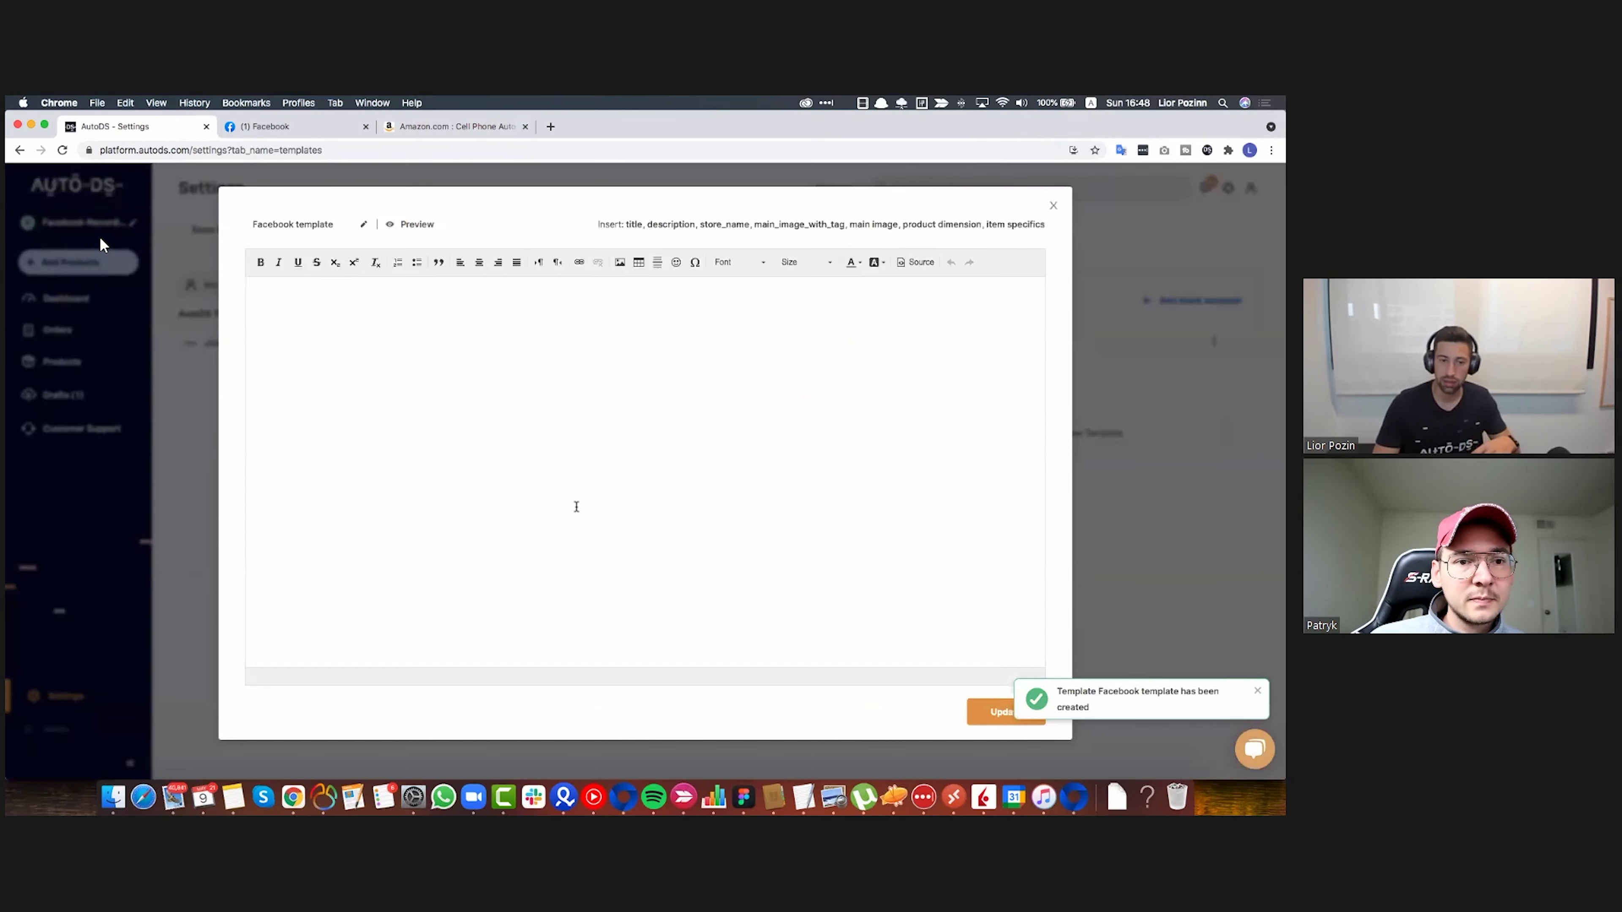
pyautogui.click(547, 425)
pyautogui.write('a')
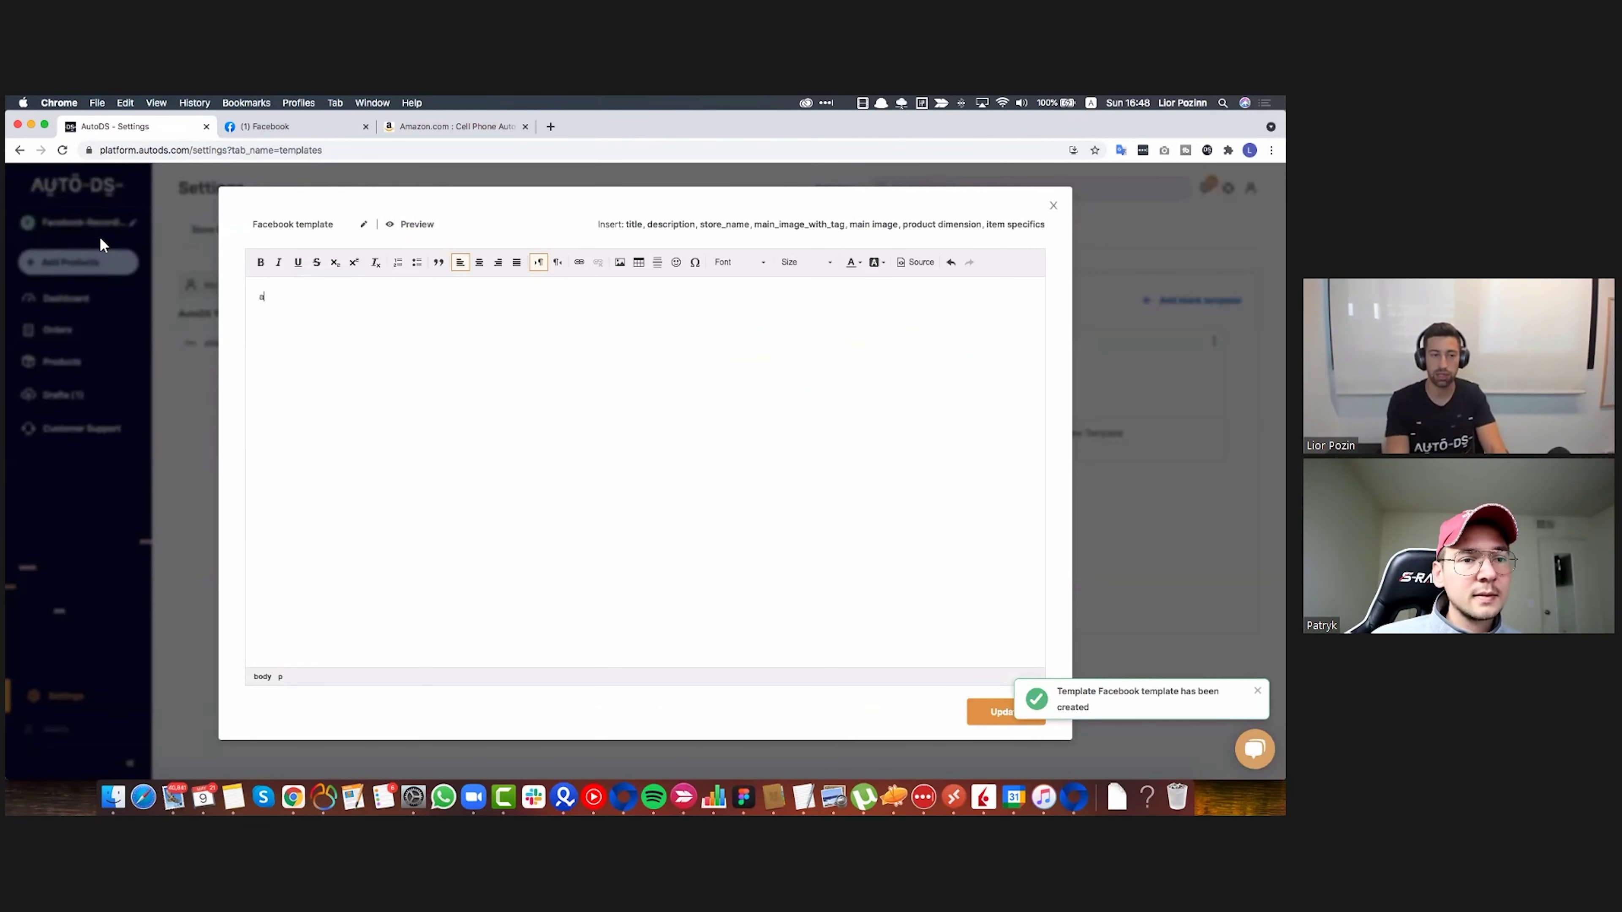
pyautogui.press('Escape')
pyautogui.click(634, 224)
pyautogui.moveTo(338, 292); pyautogui.dragTo(253, 299)
pyautogui.click(307, 320)
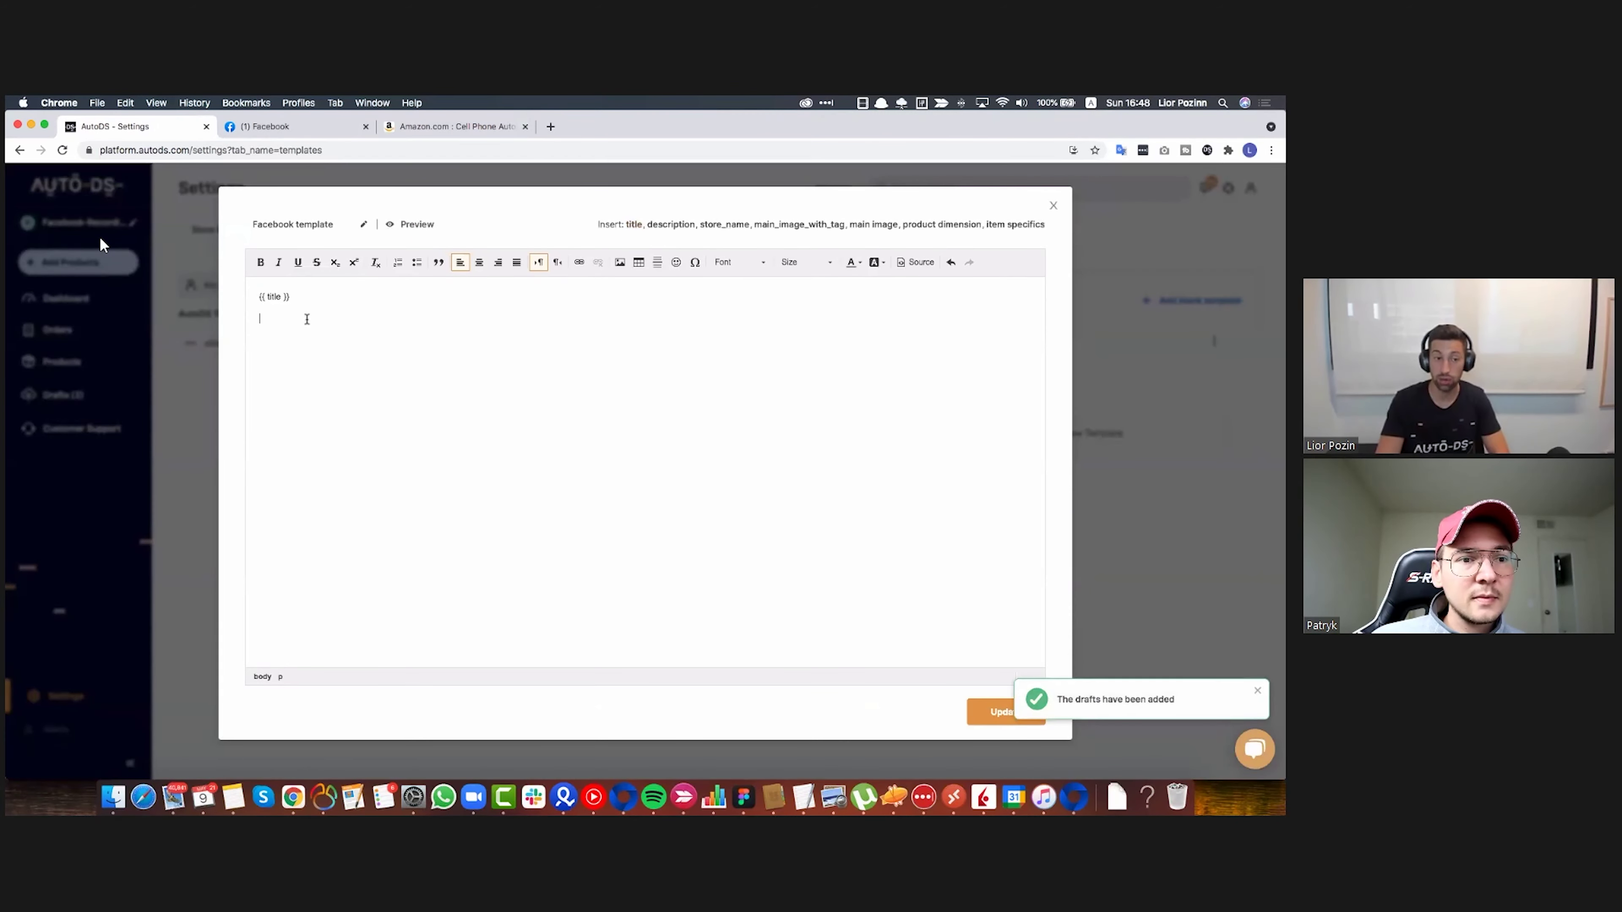
pyautogui.tripleClick(306, 297)
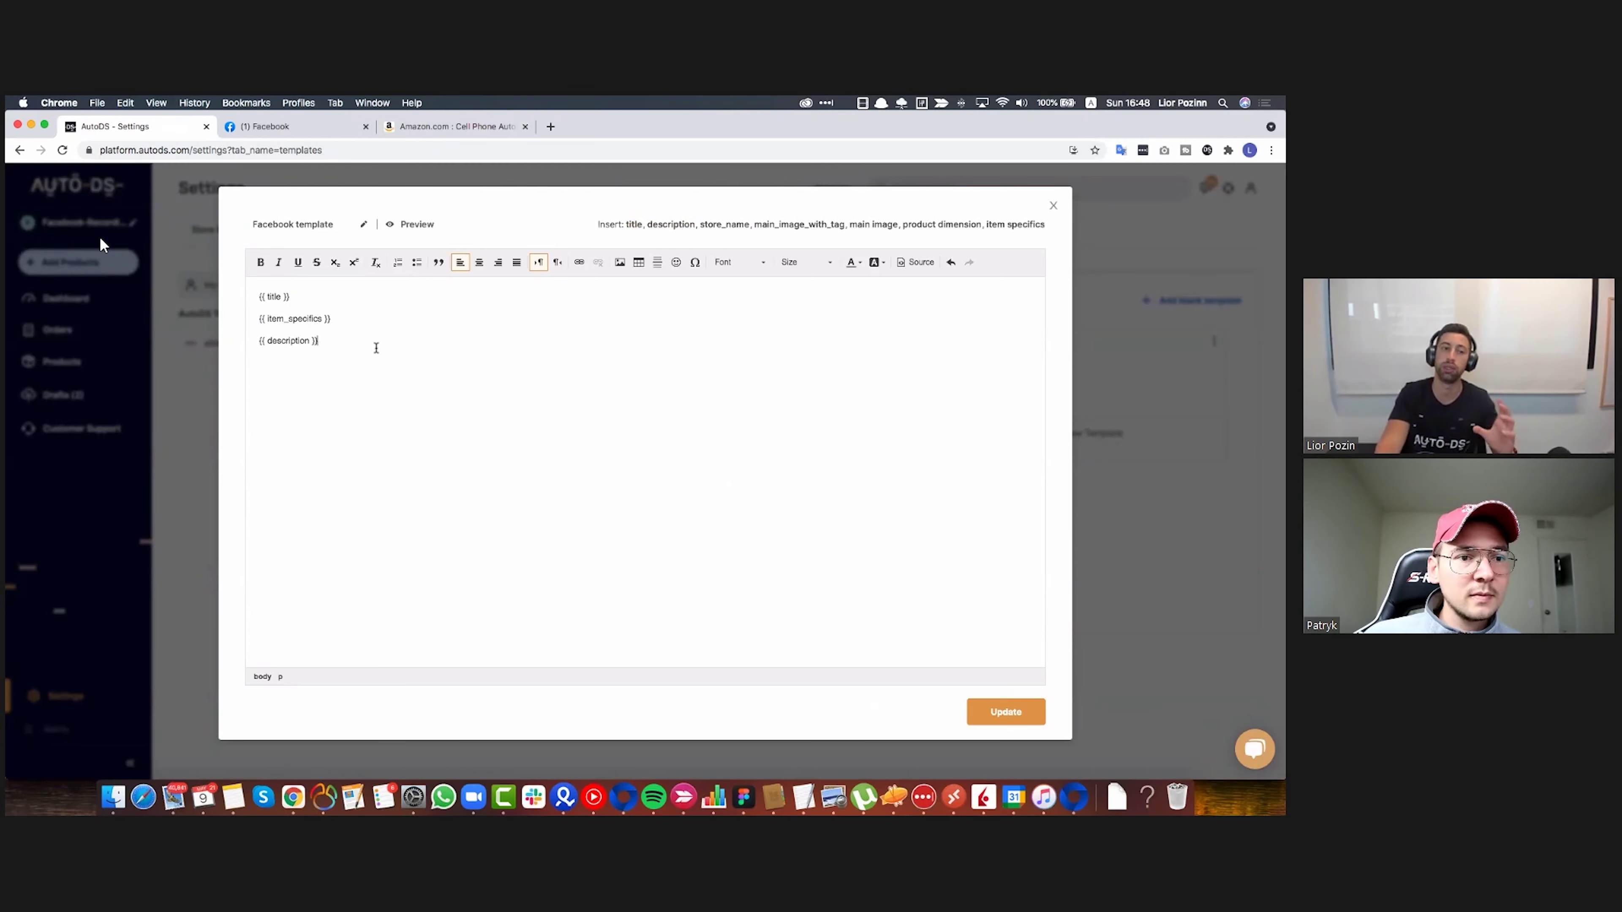
# Add "This product has a free shipping option" in bold above the title placeholder and save the template
pyautogui.press('Return')
pyautogui.press('Up')
pyautogui.write('This product has')
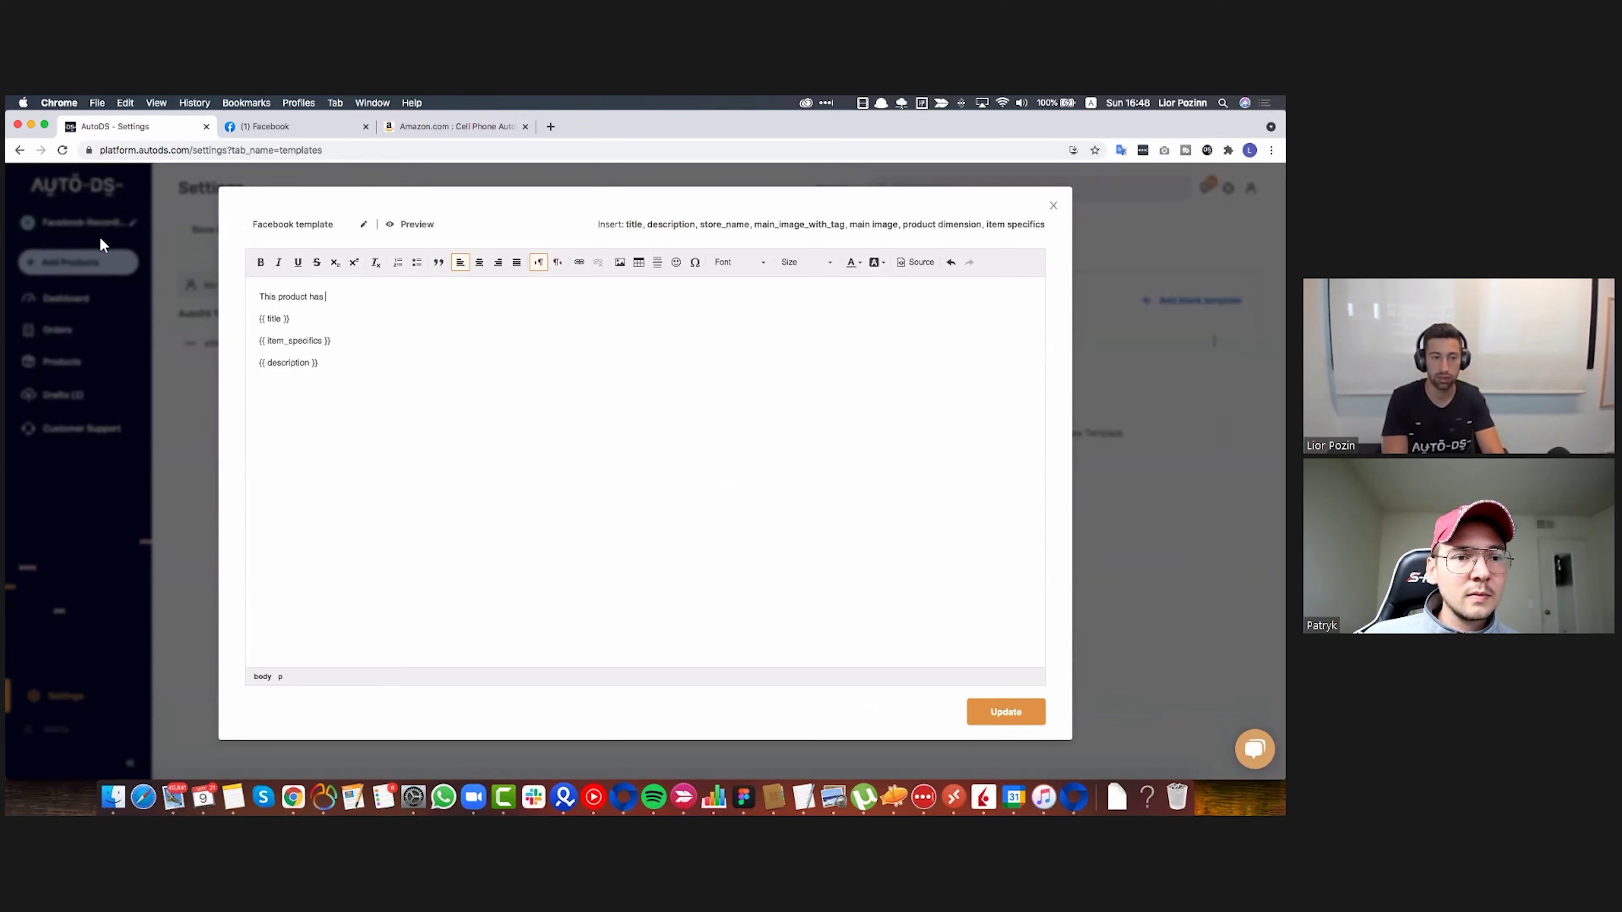
pyautogui.write(' a free shipping option')
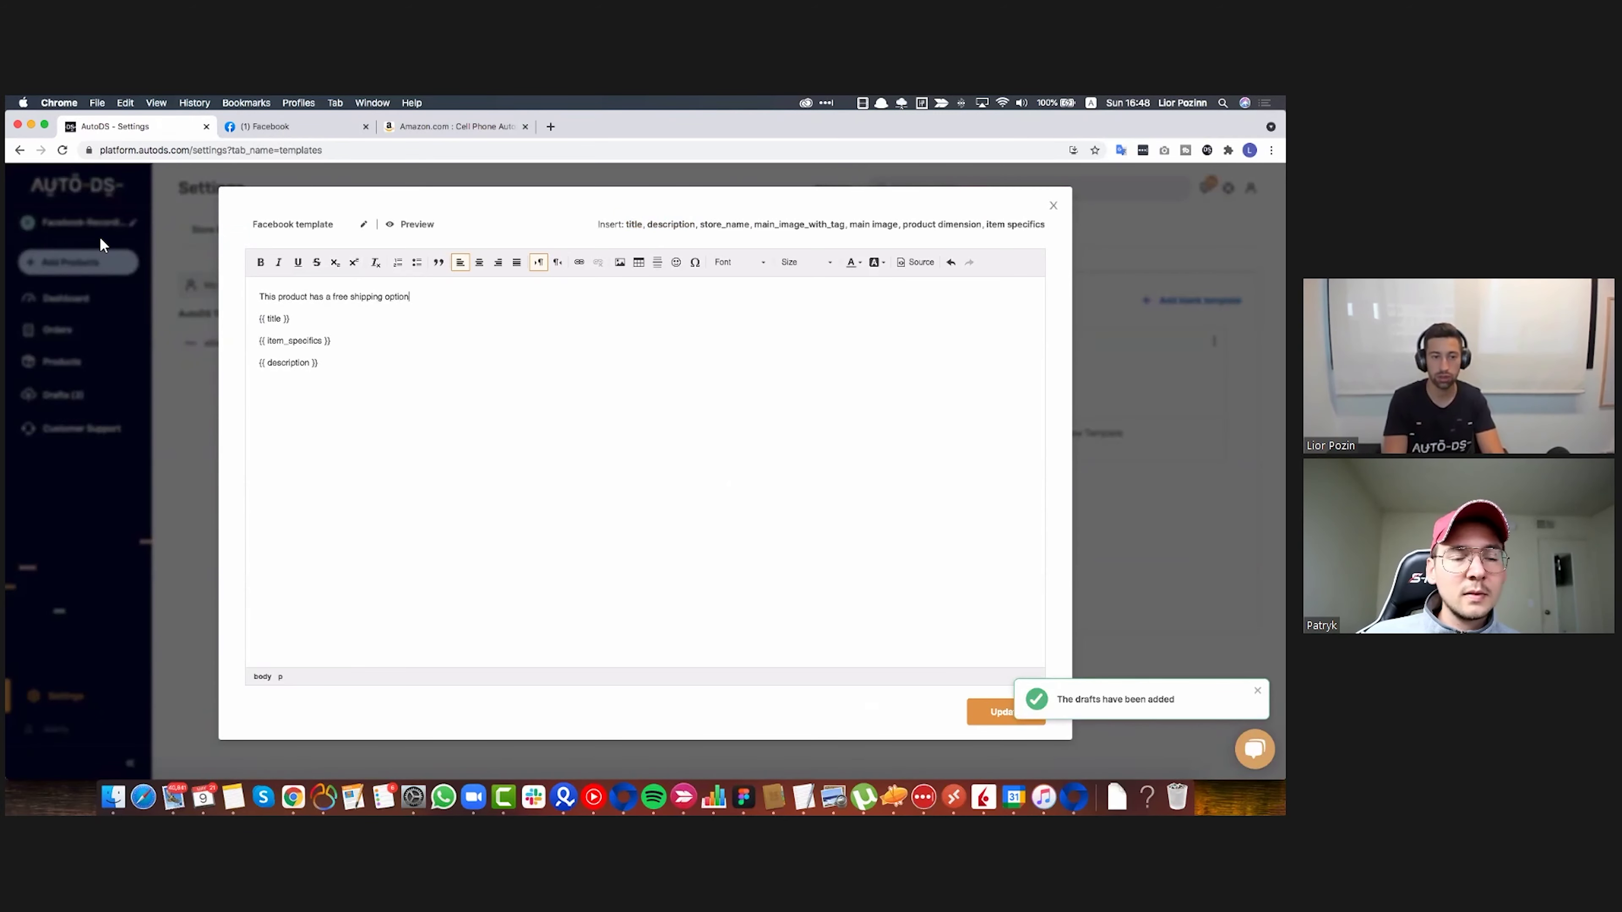
pyautogui.press('super+shift+Left')
pyautogui.press('super+b')
pyautogui.click(496, 355)
pyautogui.click(994, 713)
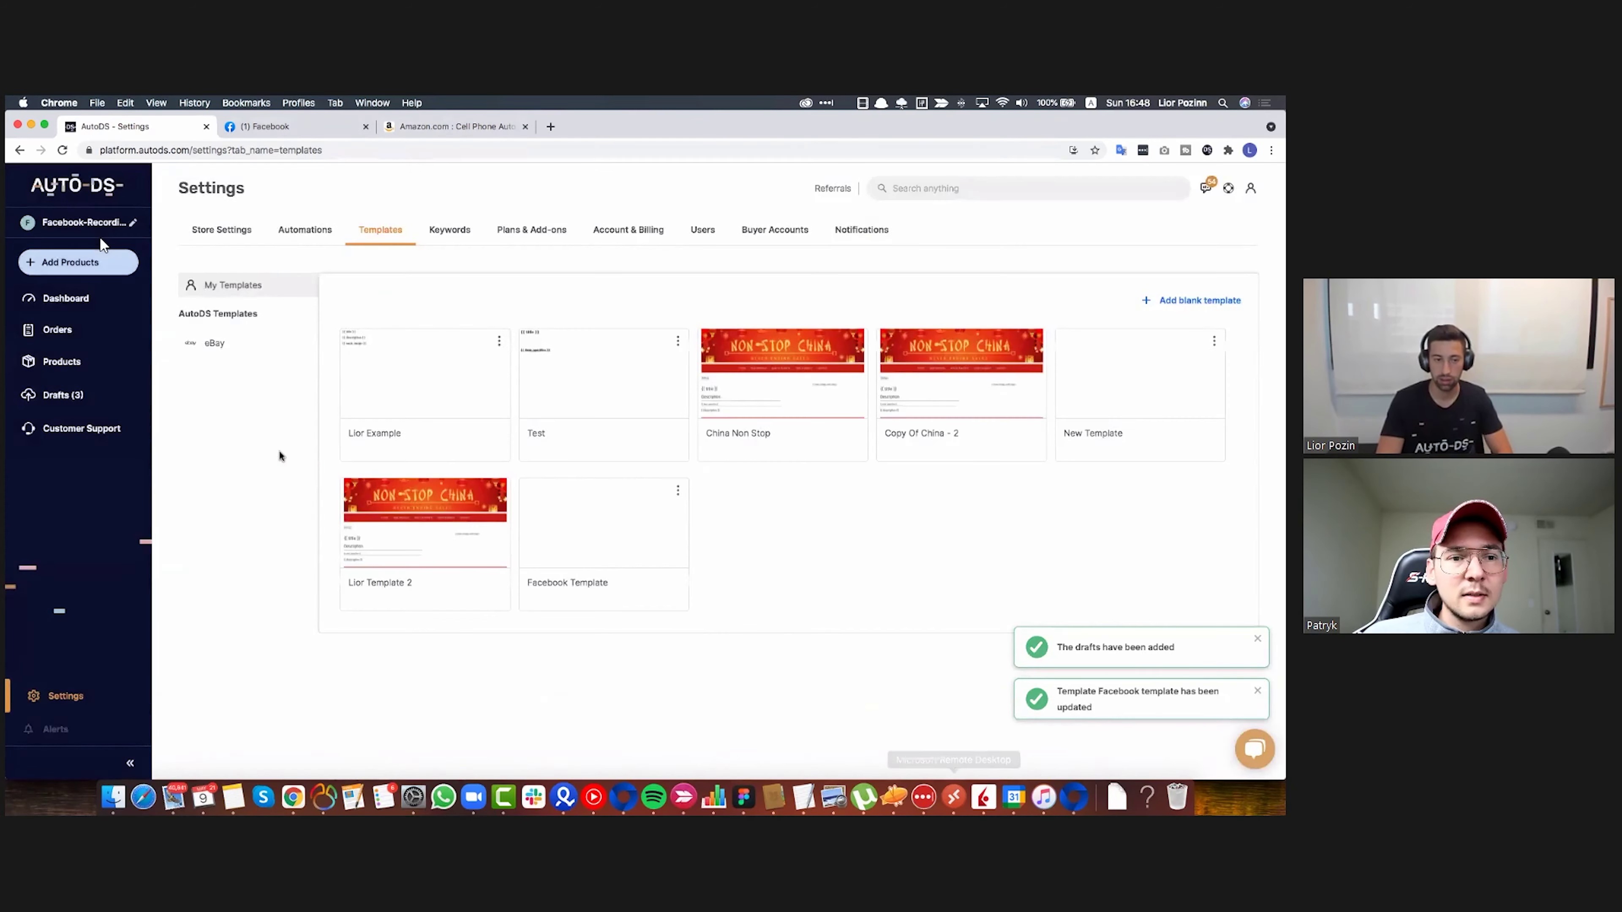
# Set Facebook Template as the store's default template in the Amazon US lister settings and save
pyautogui.click(244, 238)
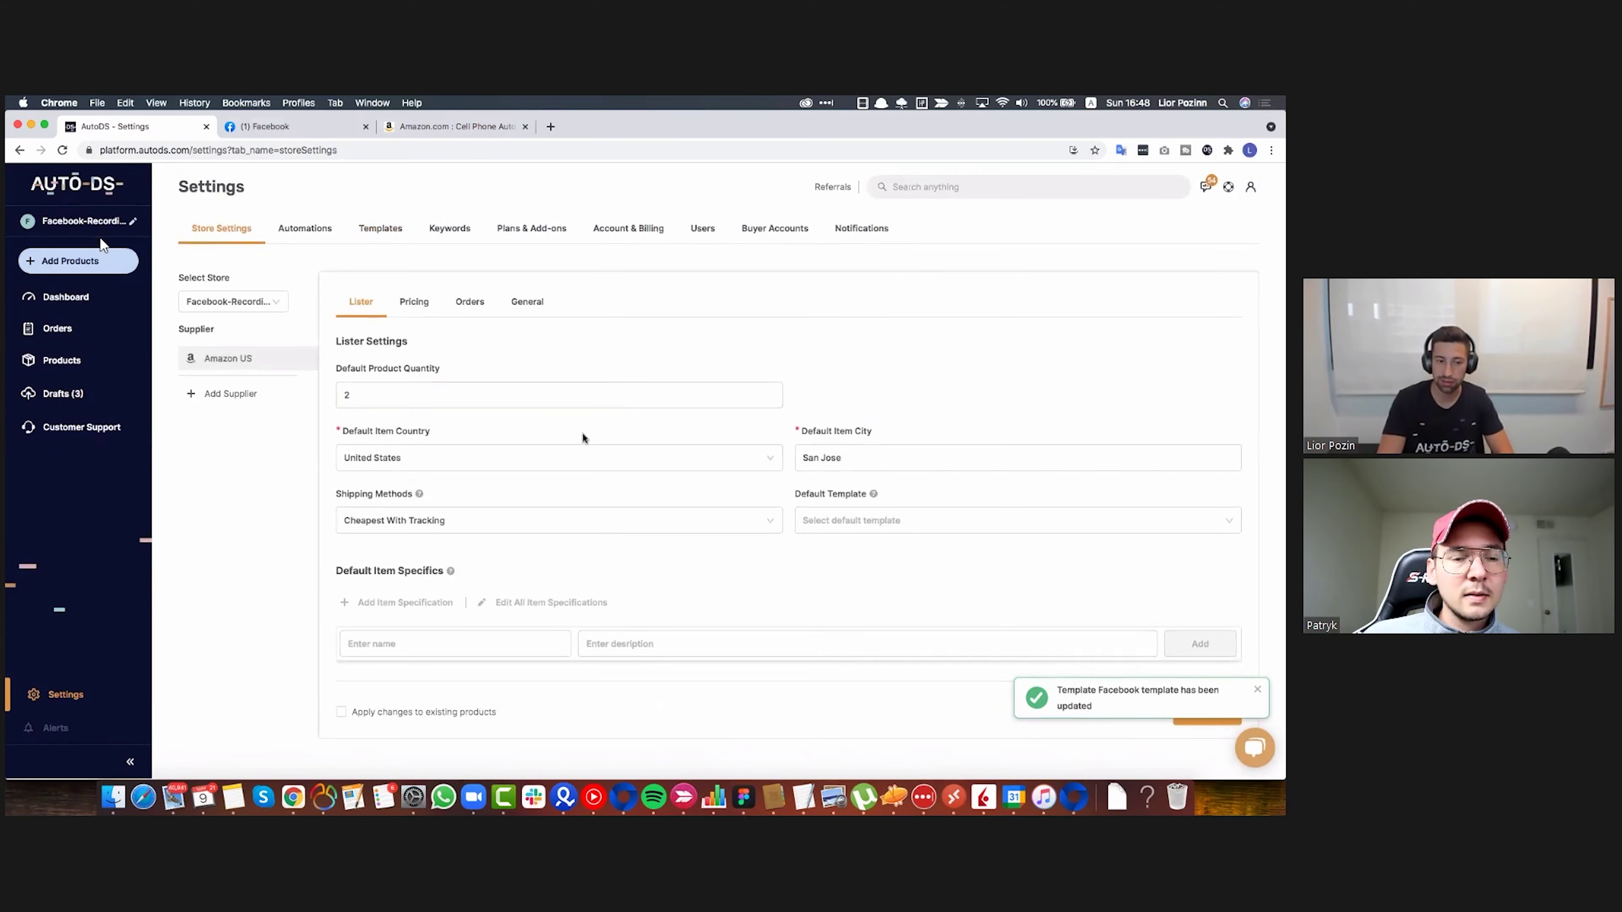
pyautogui.click(931, 531)
pyautogui.click(878, 688)
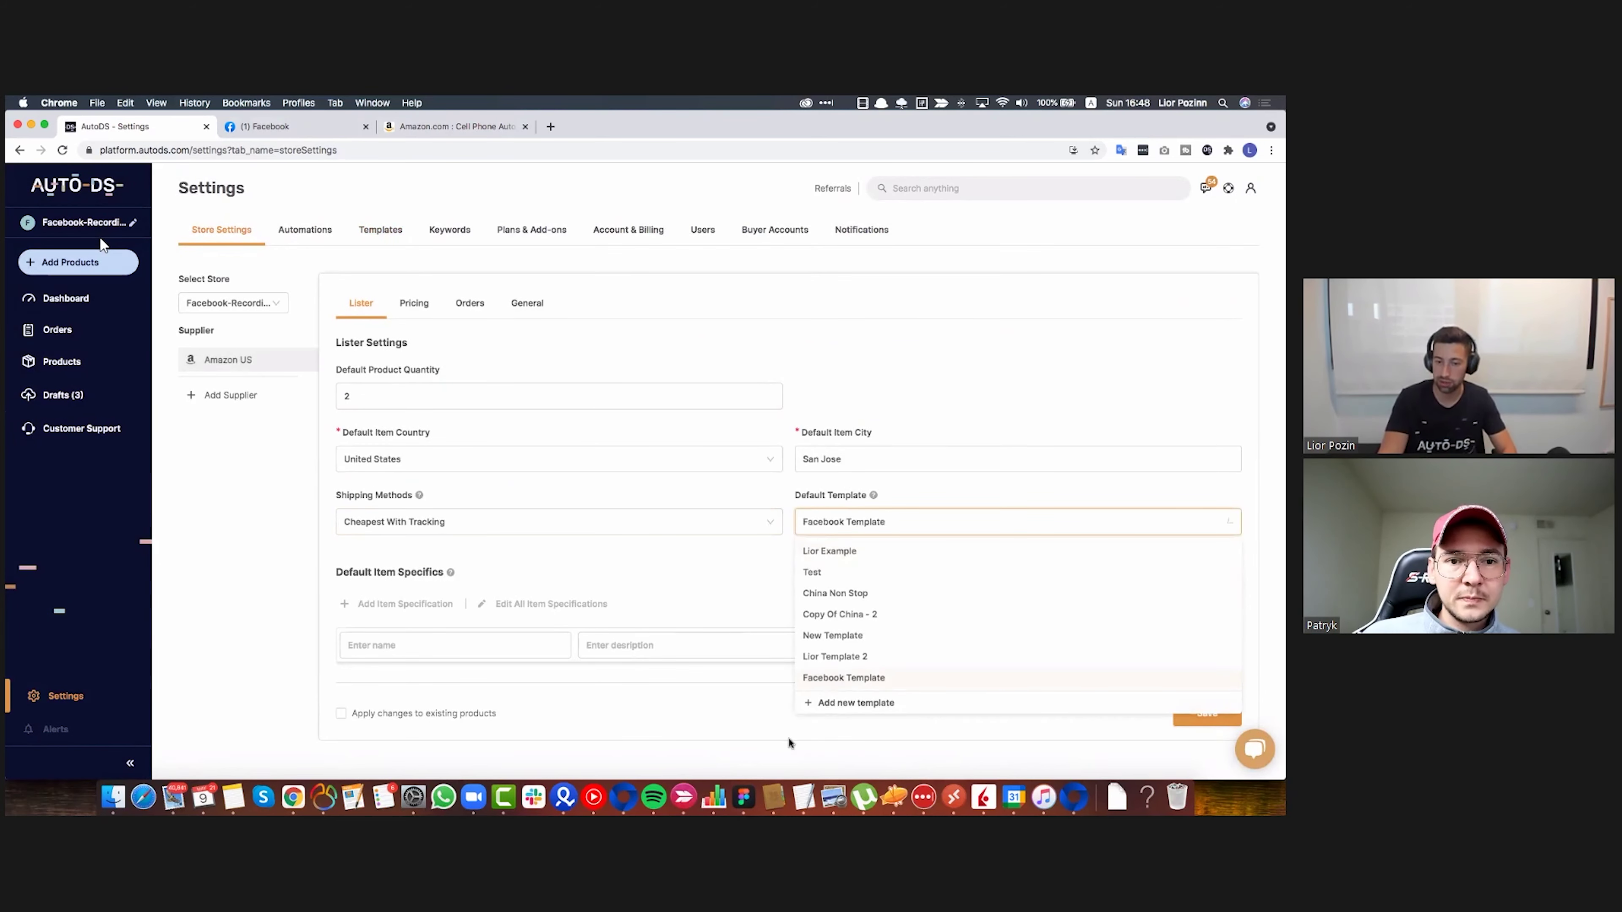
pyautogui.click(1230, 719)
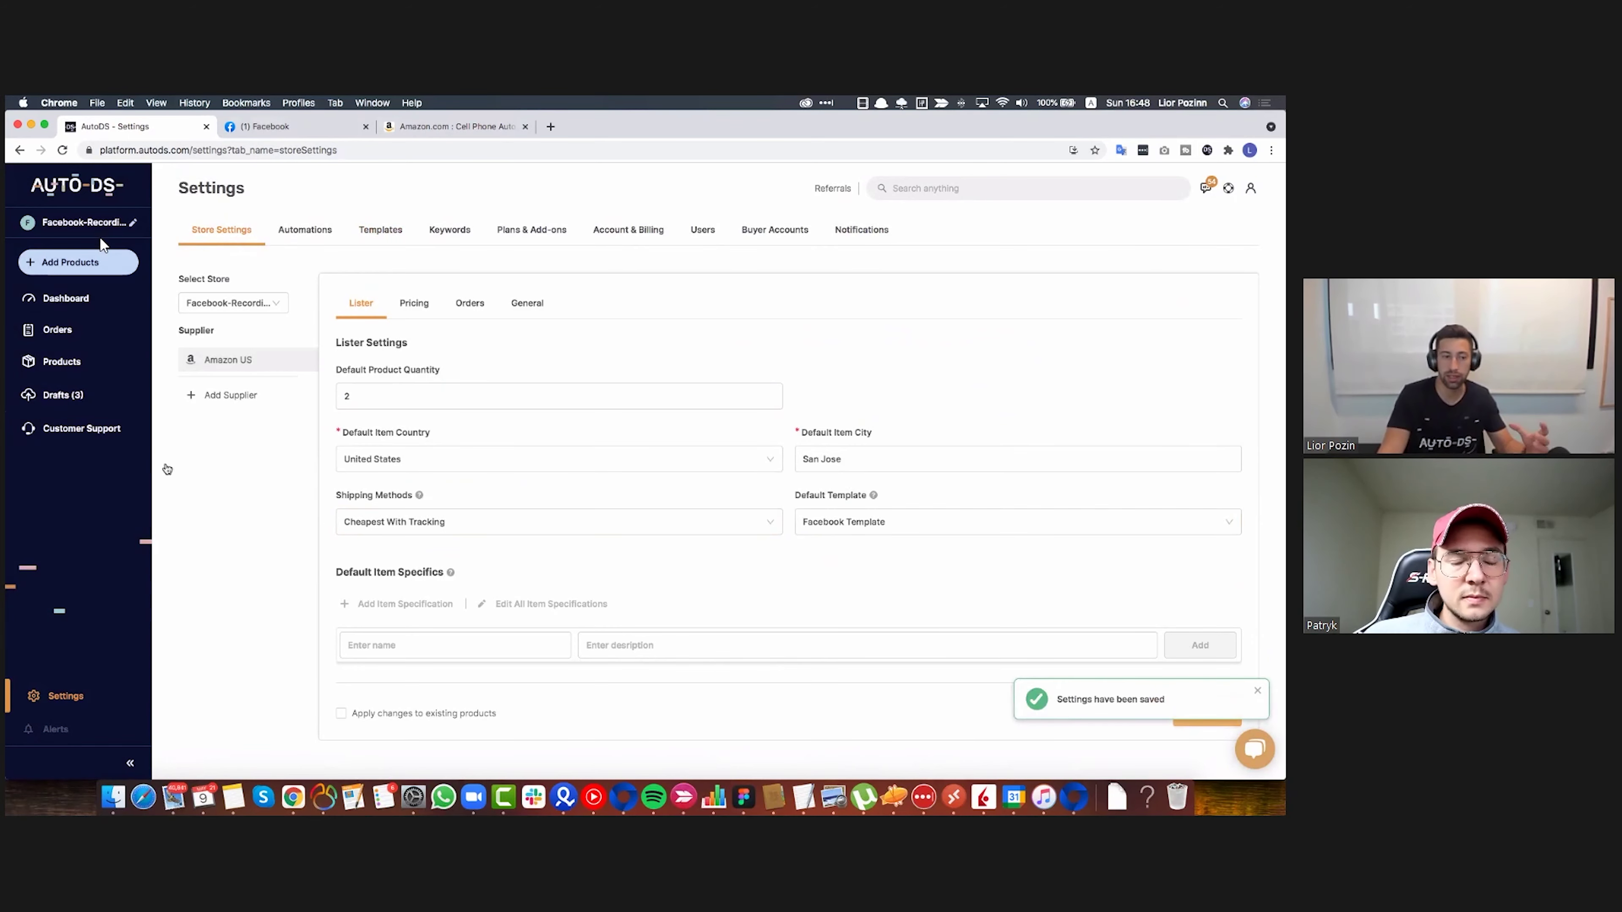
# Return to the drafts, expand the iOttie phone holder draft and review its description and variants
pyautogui.click(62, 395)
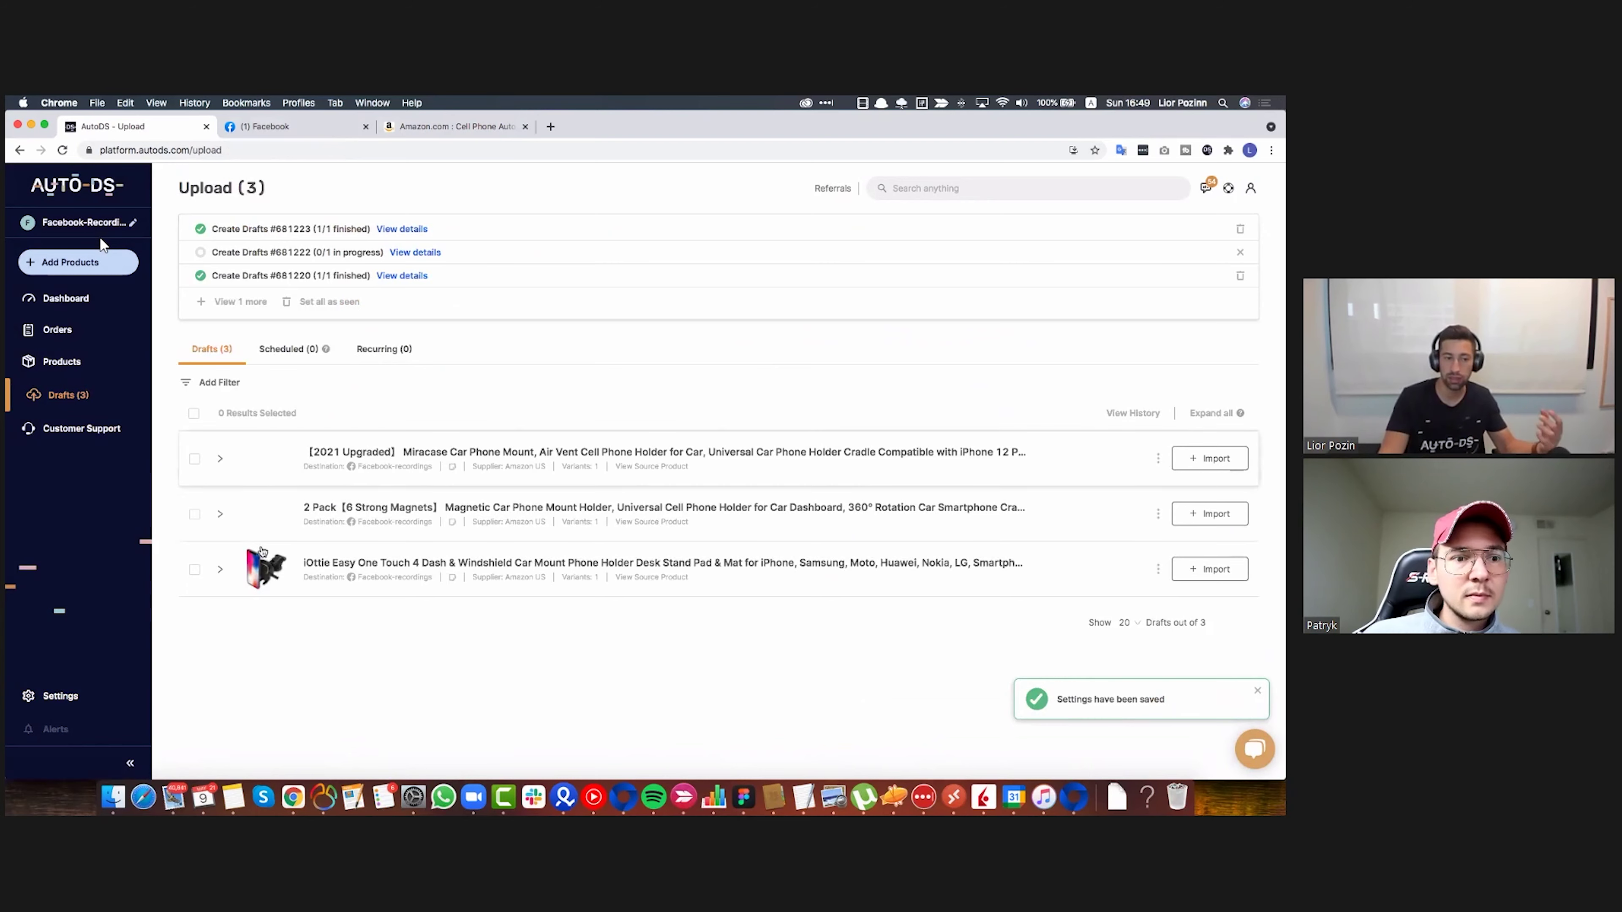
pyautogui.click(263, 553)
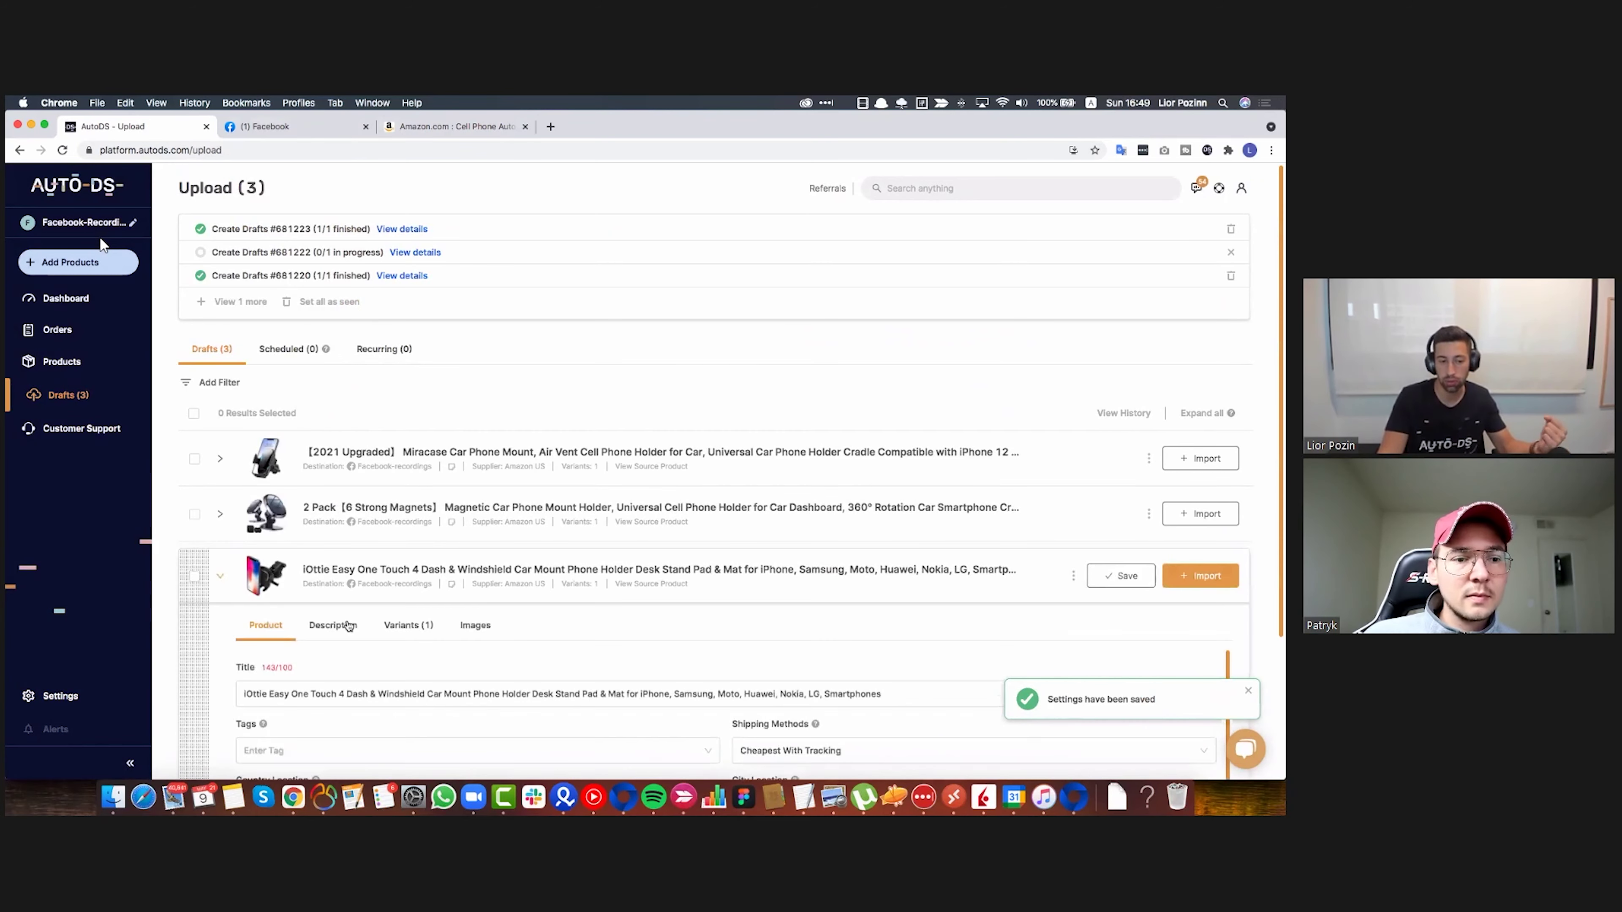
pyautogui.click(333, 624)
pyautogui.scroll(-3, 464, 579)
pyautogui.scroll(-1, 469, 587)
pyautogui.scroll(1, 474, 594)
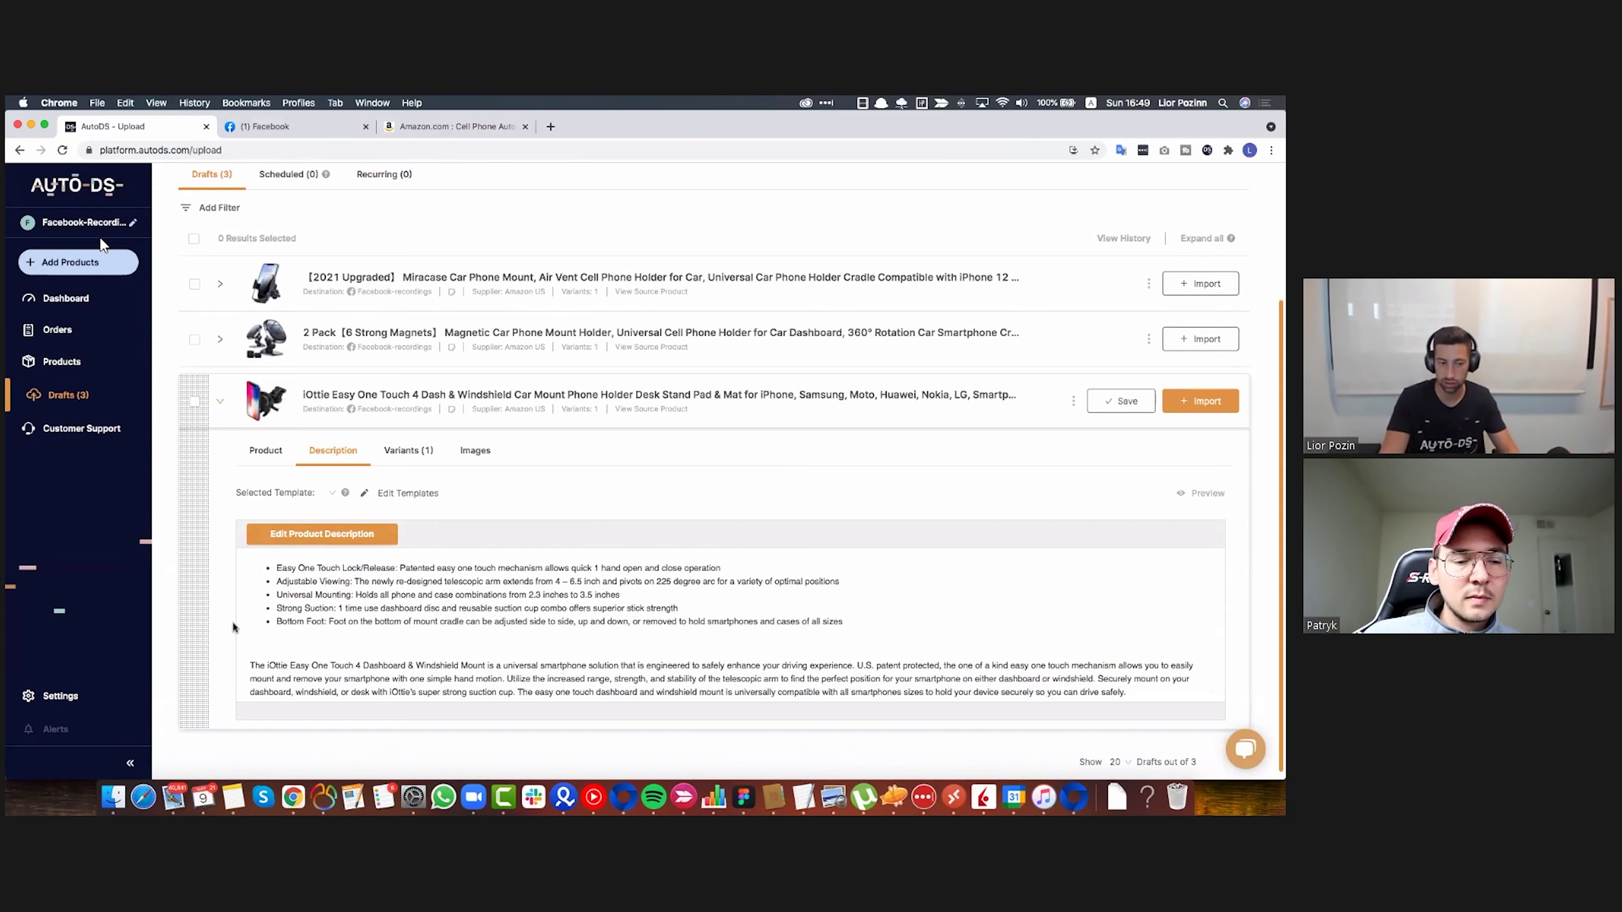
pyautogui.click(402, 452)
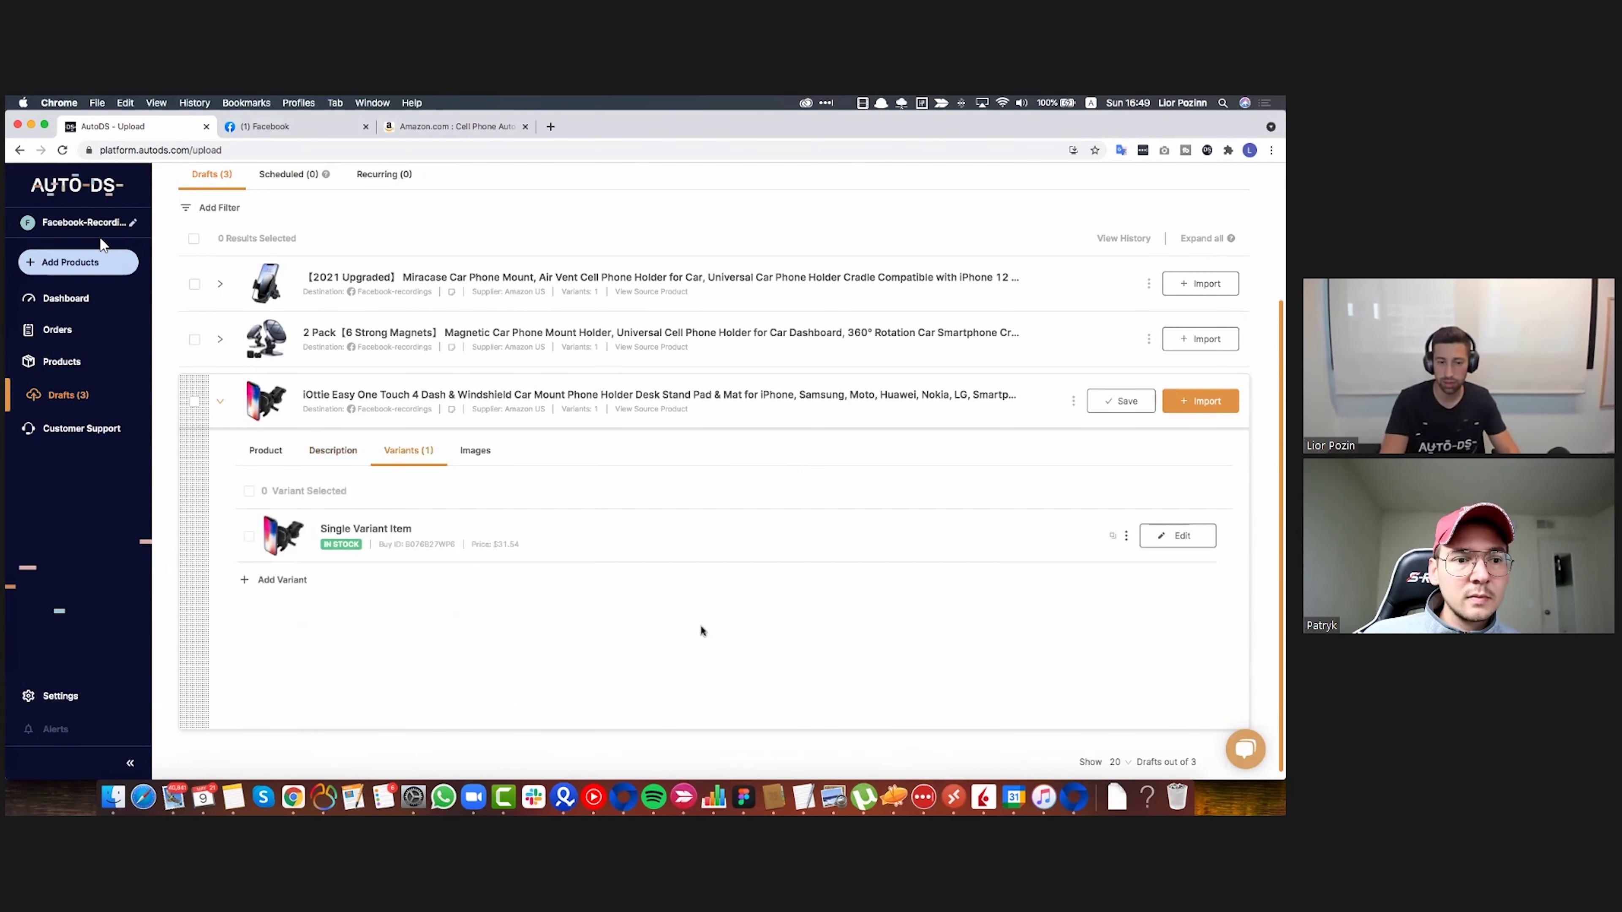
# Open the iOttie draft's single variant for editing, examine its pricing and image options, and close it without changes
pyautogui.click(1150, 539)
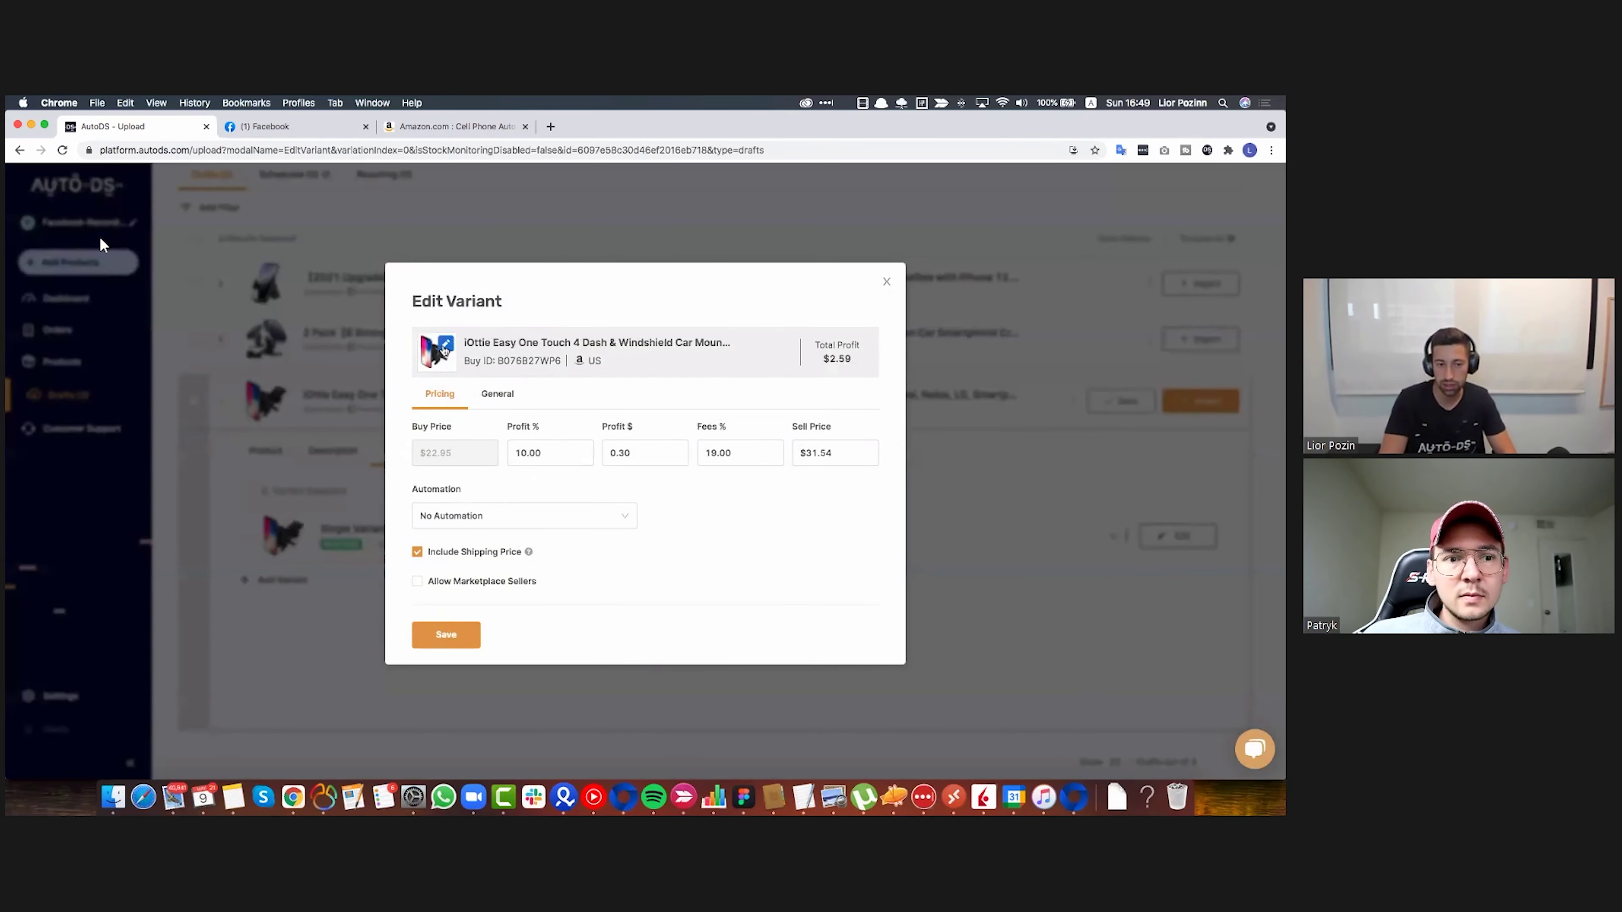
pyautogui.click(445, 346)
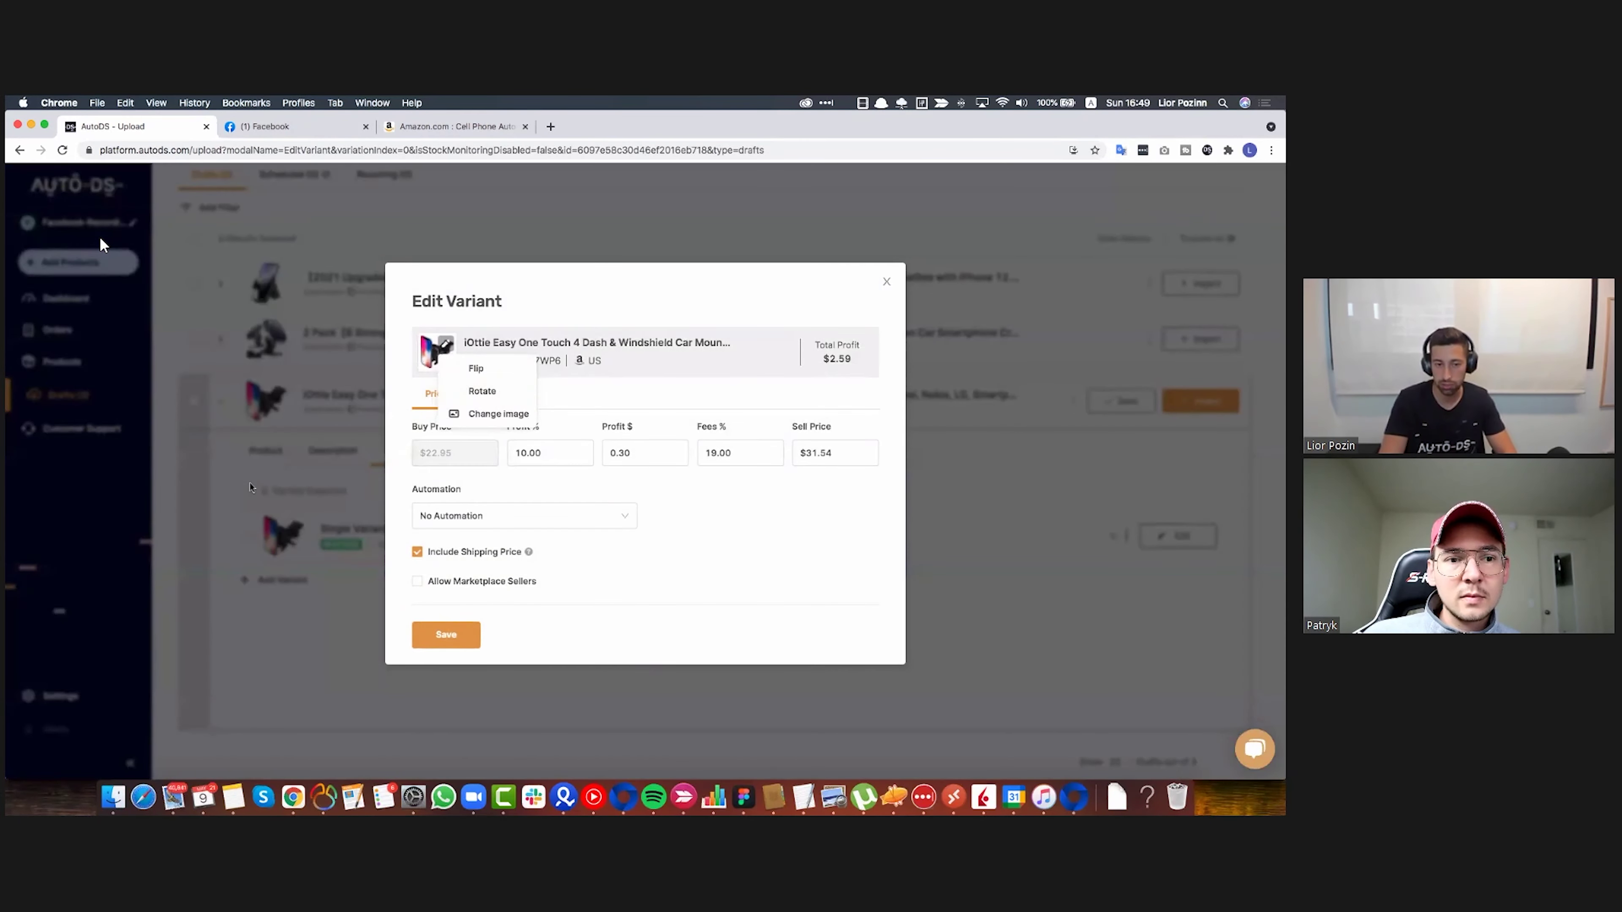
pyautogui.click(269, 484)
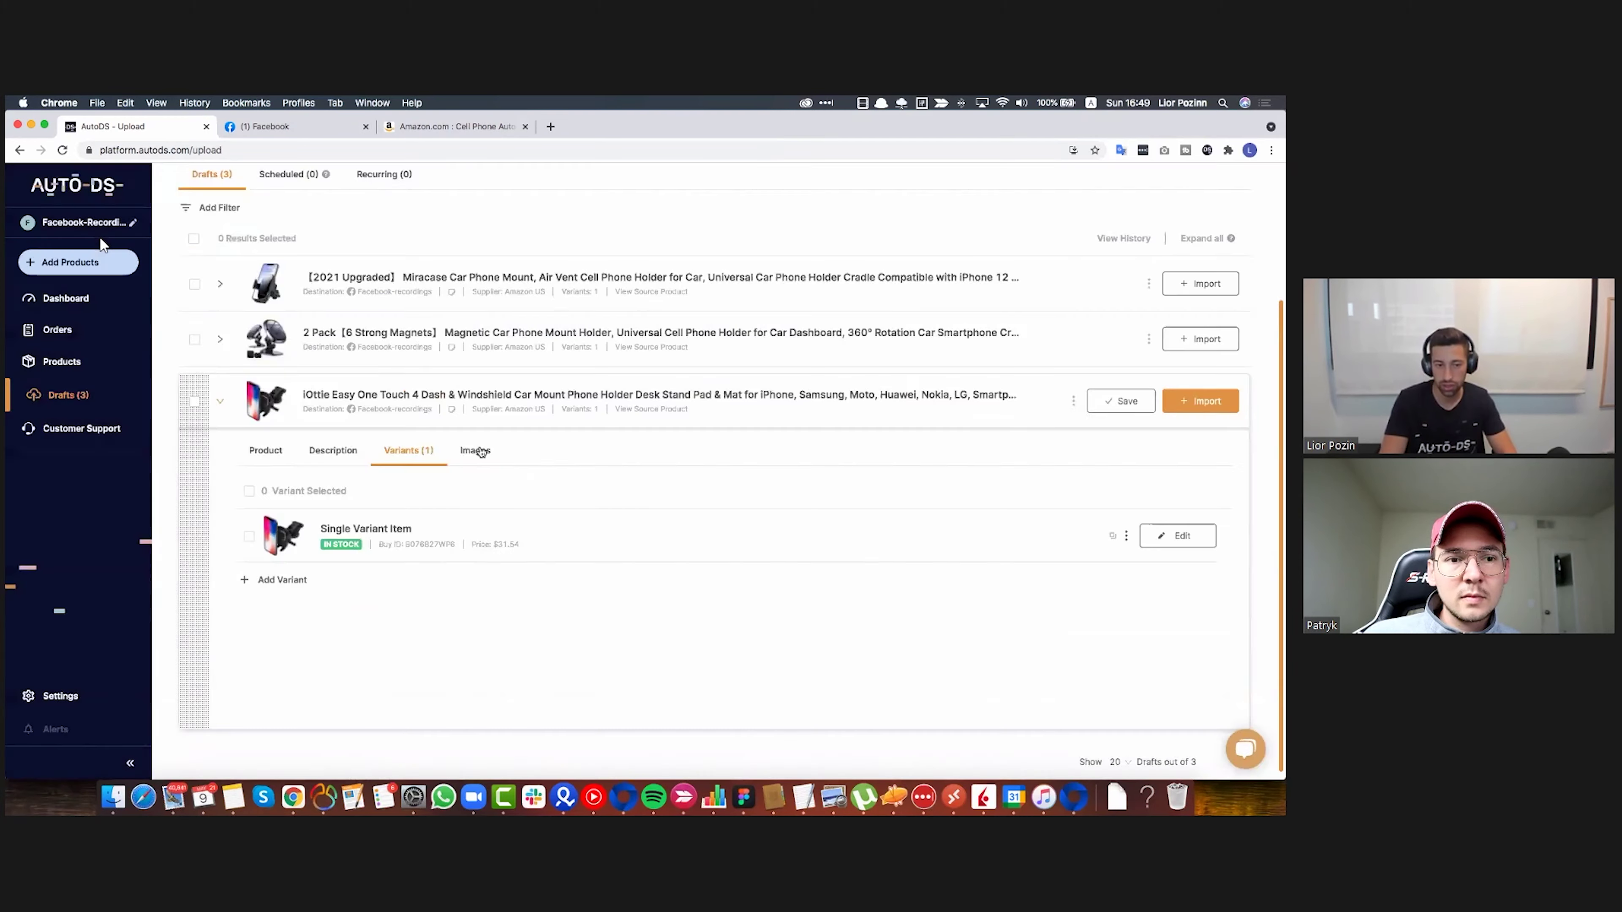
# Combine the main, telescopic arm, dashboard mount installation and best-selling mount images of the iOttie draft into one collage
pyautogui.click(475, 450)
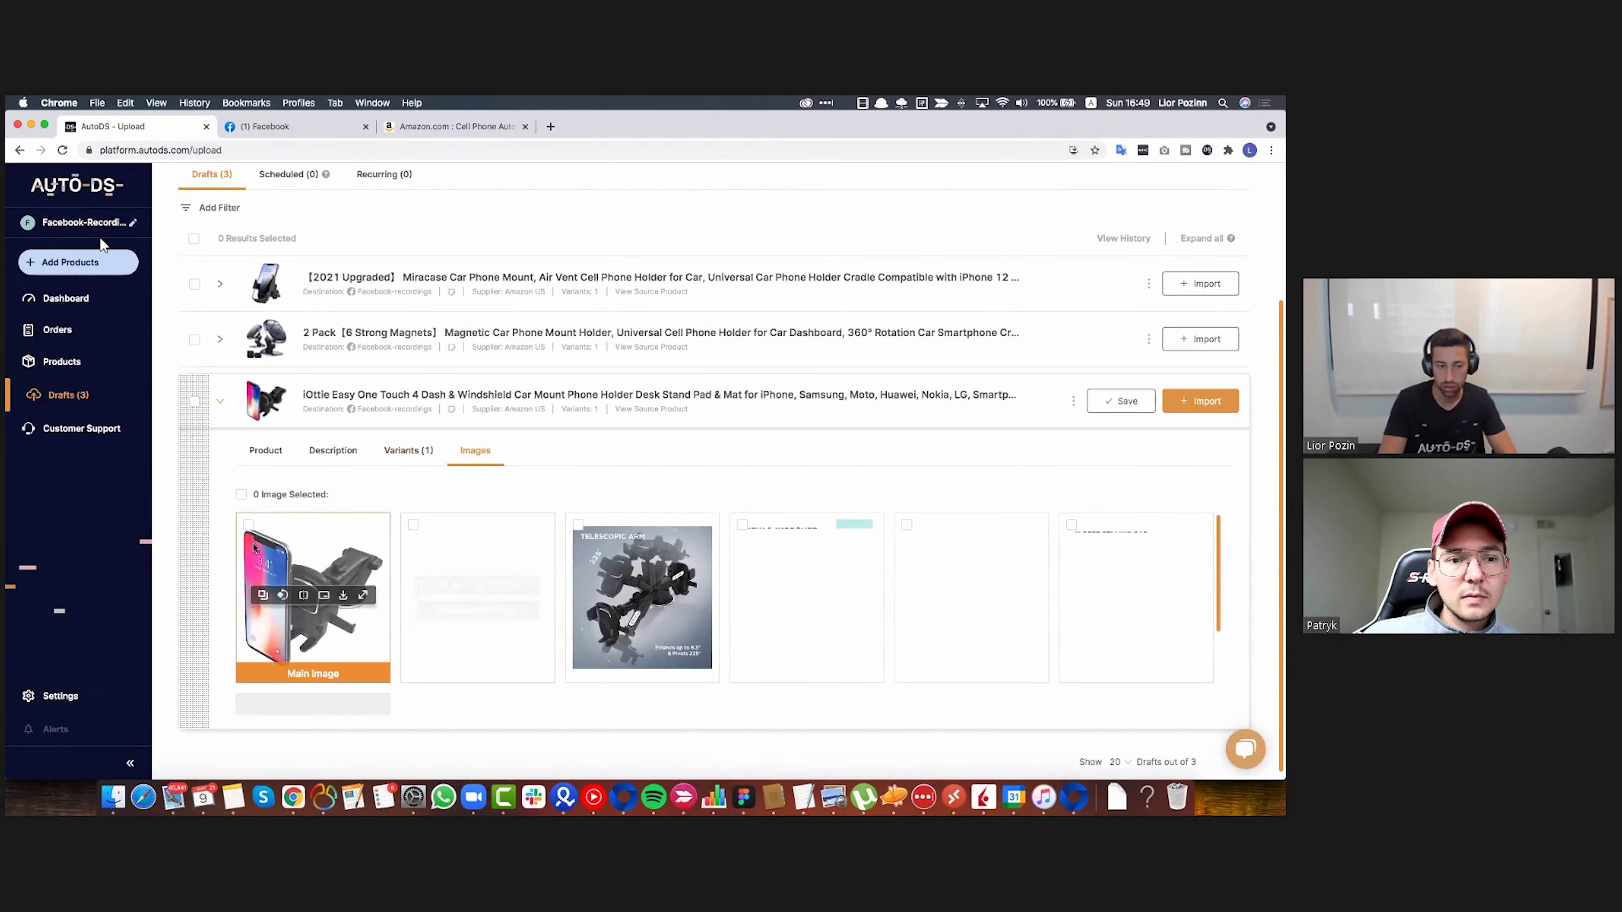
pyautogui.click(249, 526)
pyautogui.click(578, 525)
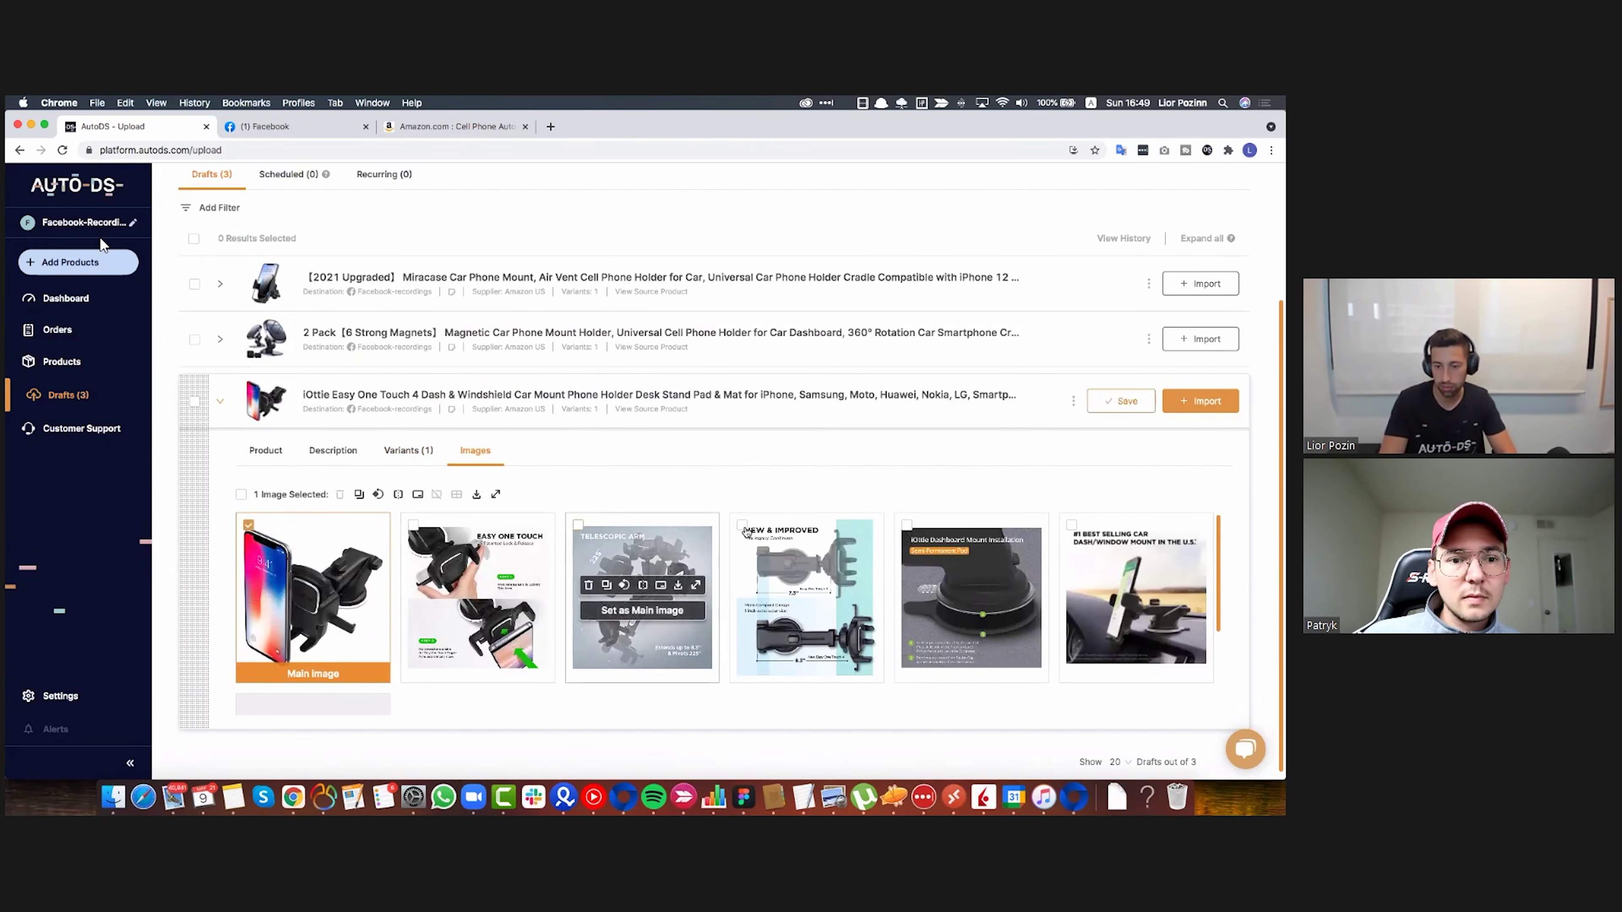
pyautogui.click(907, 525)
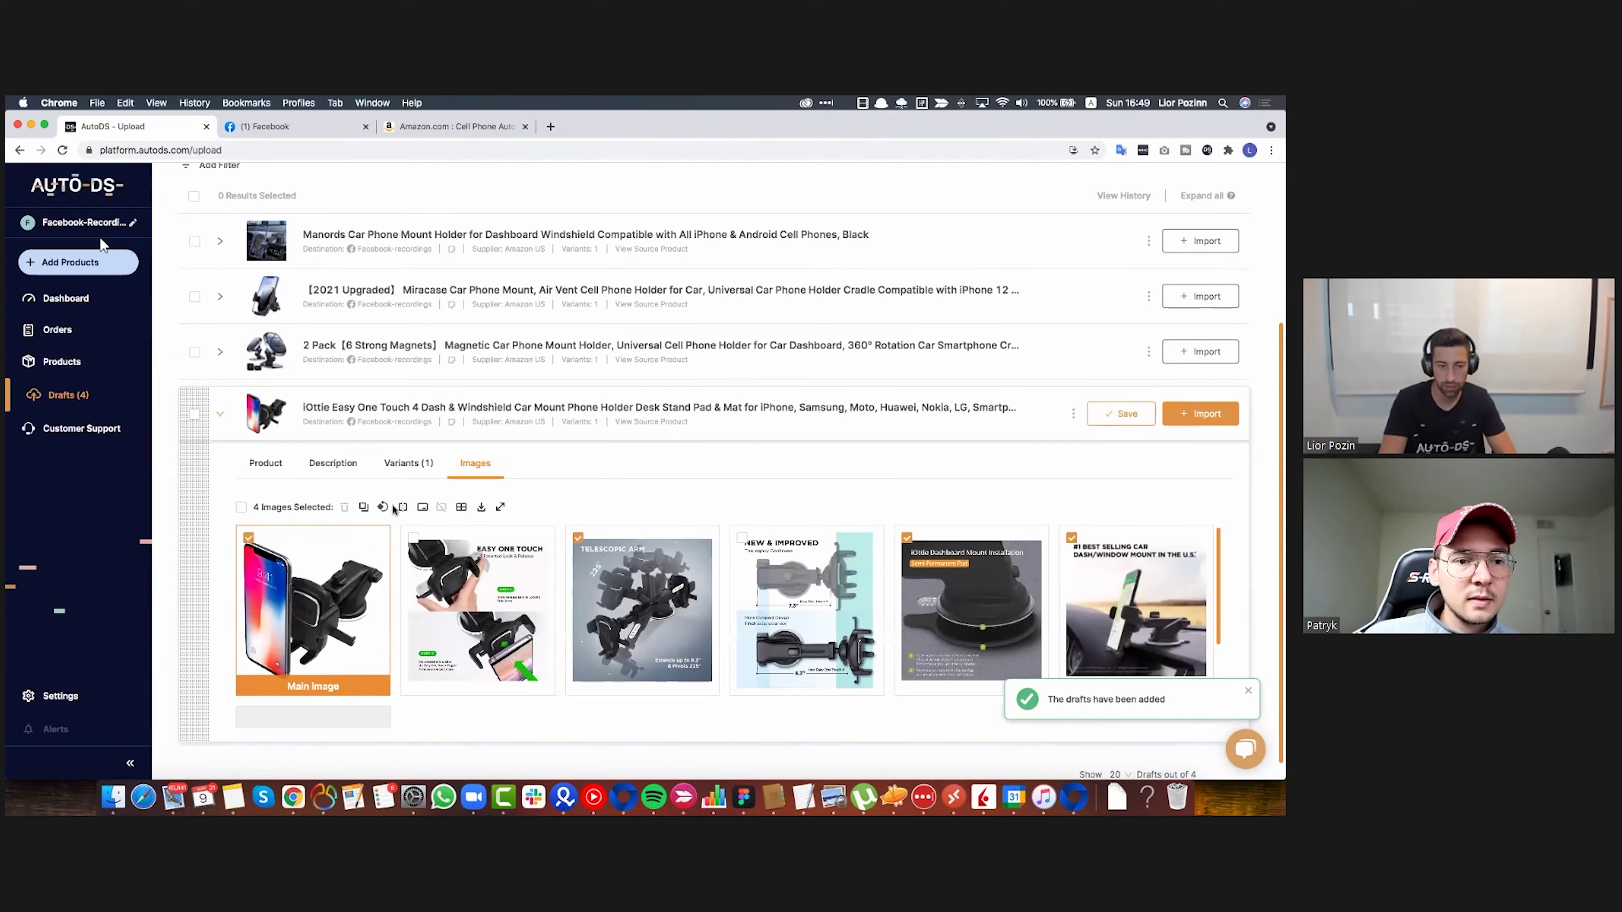
pyautogui.scroll(-3, 772, 619)
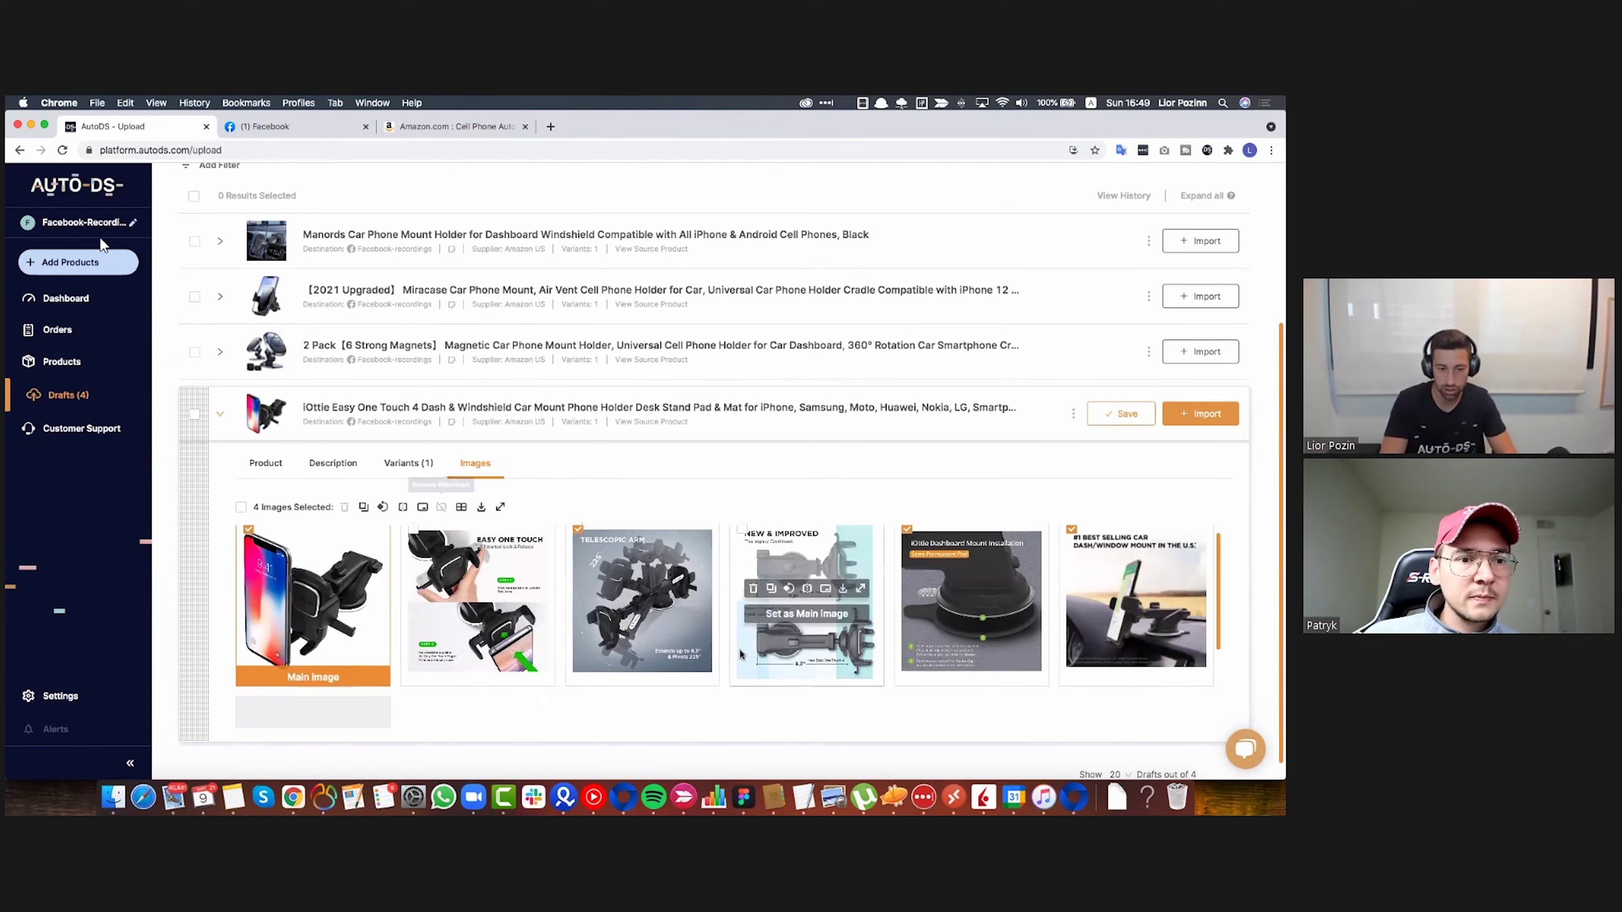
pyautogui.click(463, 507)
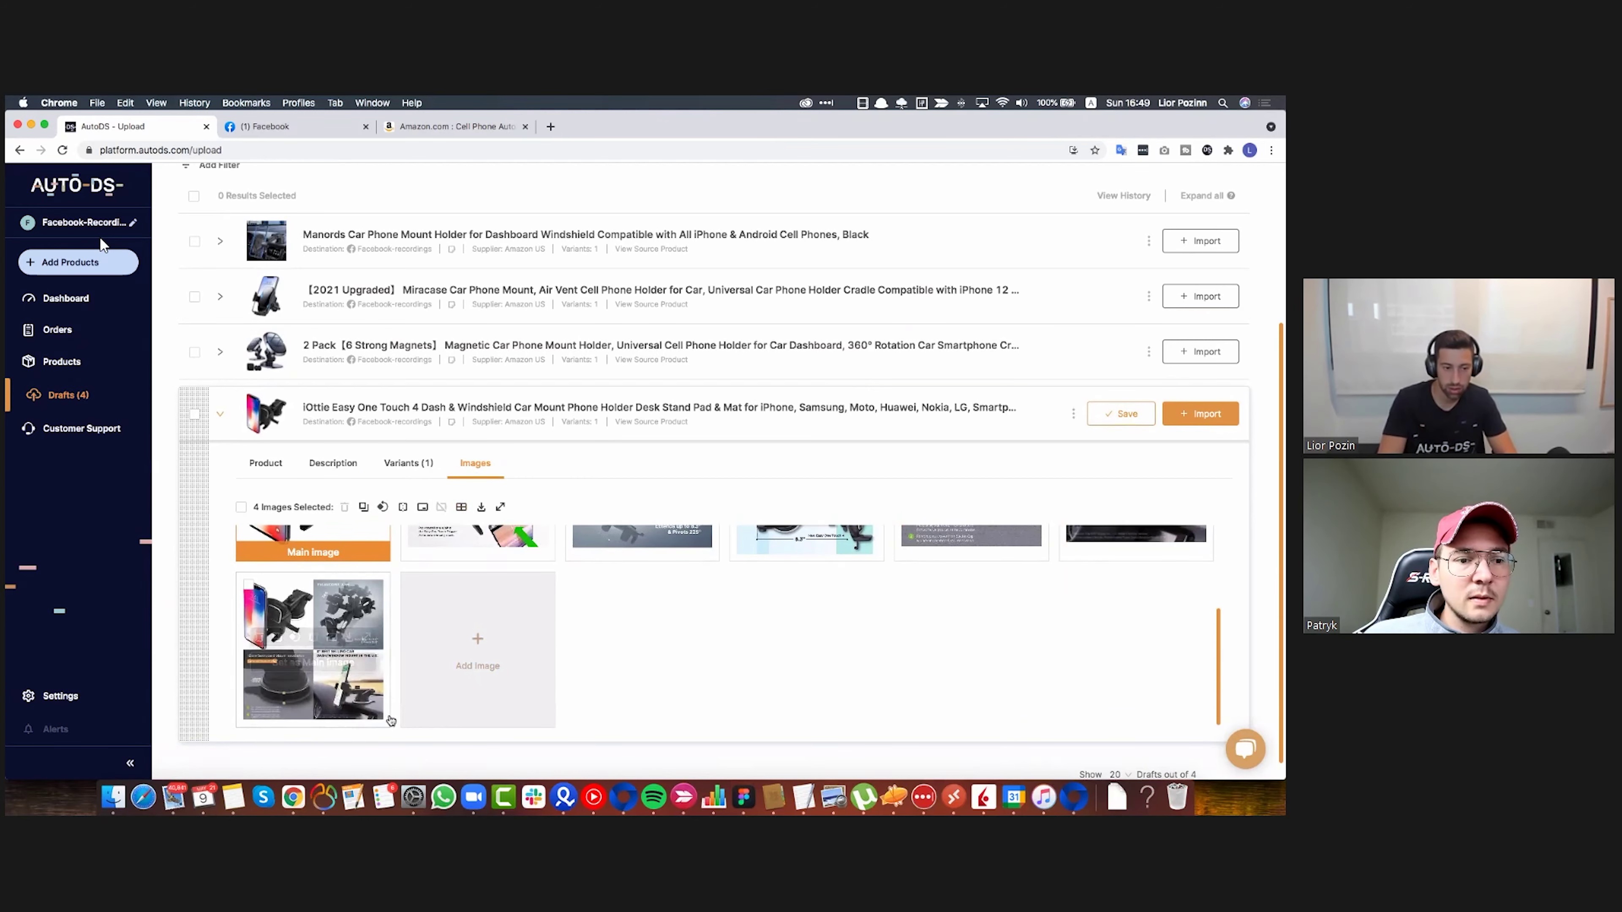
# Set the four-picture collage as the iOttie draft's main image
pyautogui.click(348, 666)
pyautogui.scroll(3, 349, 666)
pyautogui.scroll(-3, 348, 667)
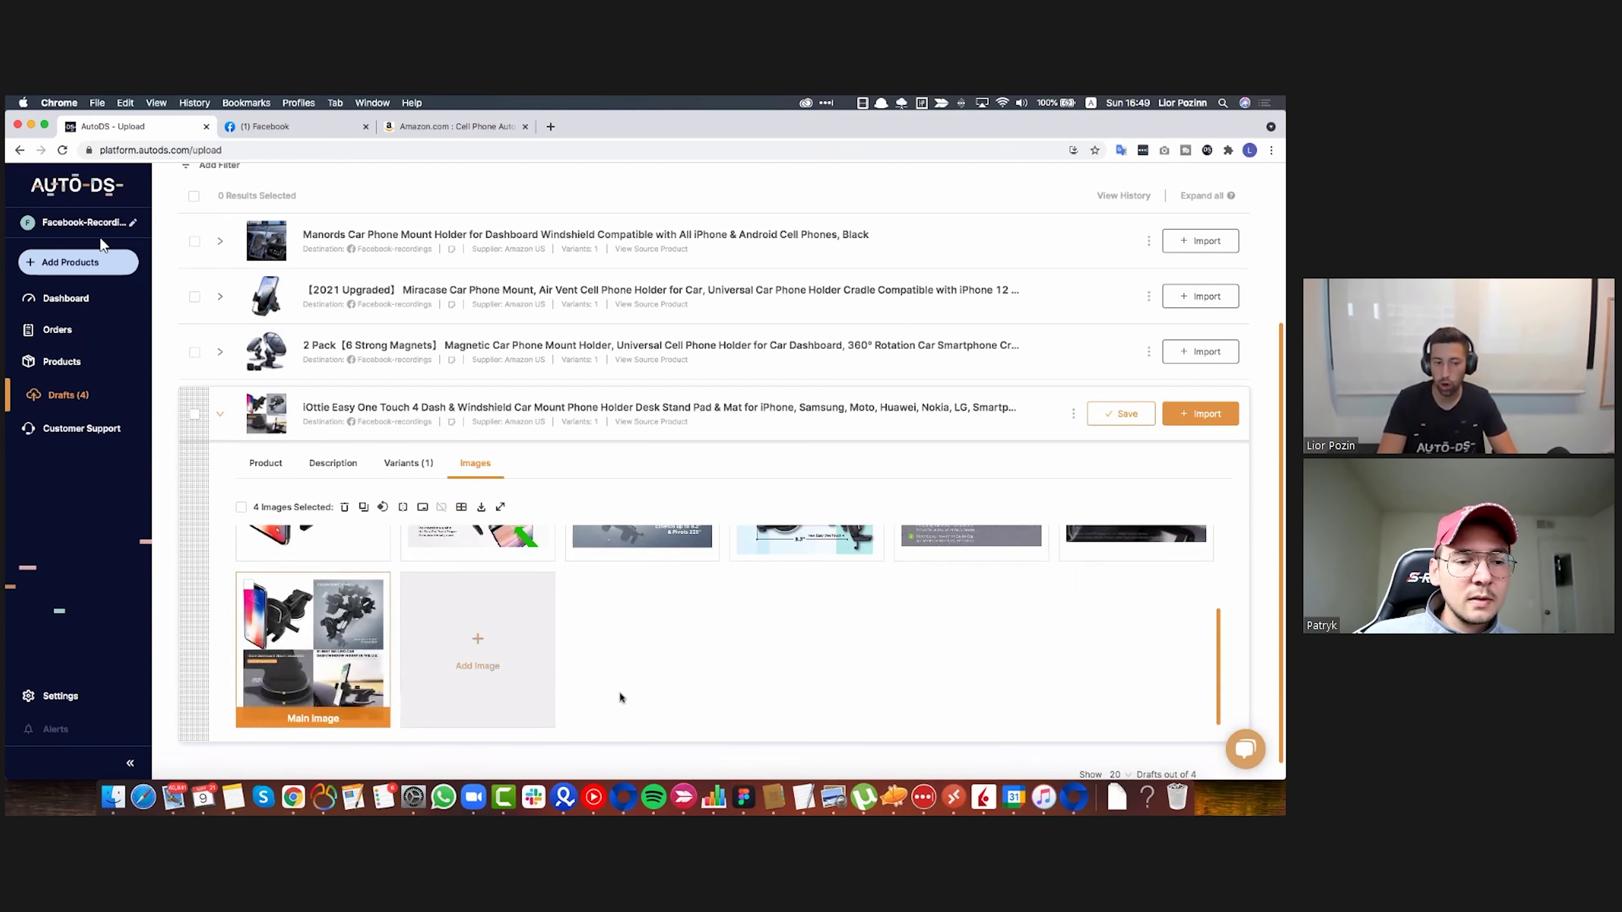
# Rotate the first iOttie product image, the one showing the holder with the phone
pyautogui.moveTo(273, 650)
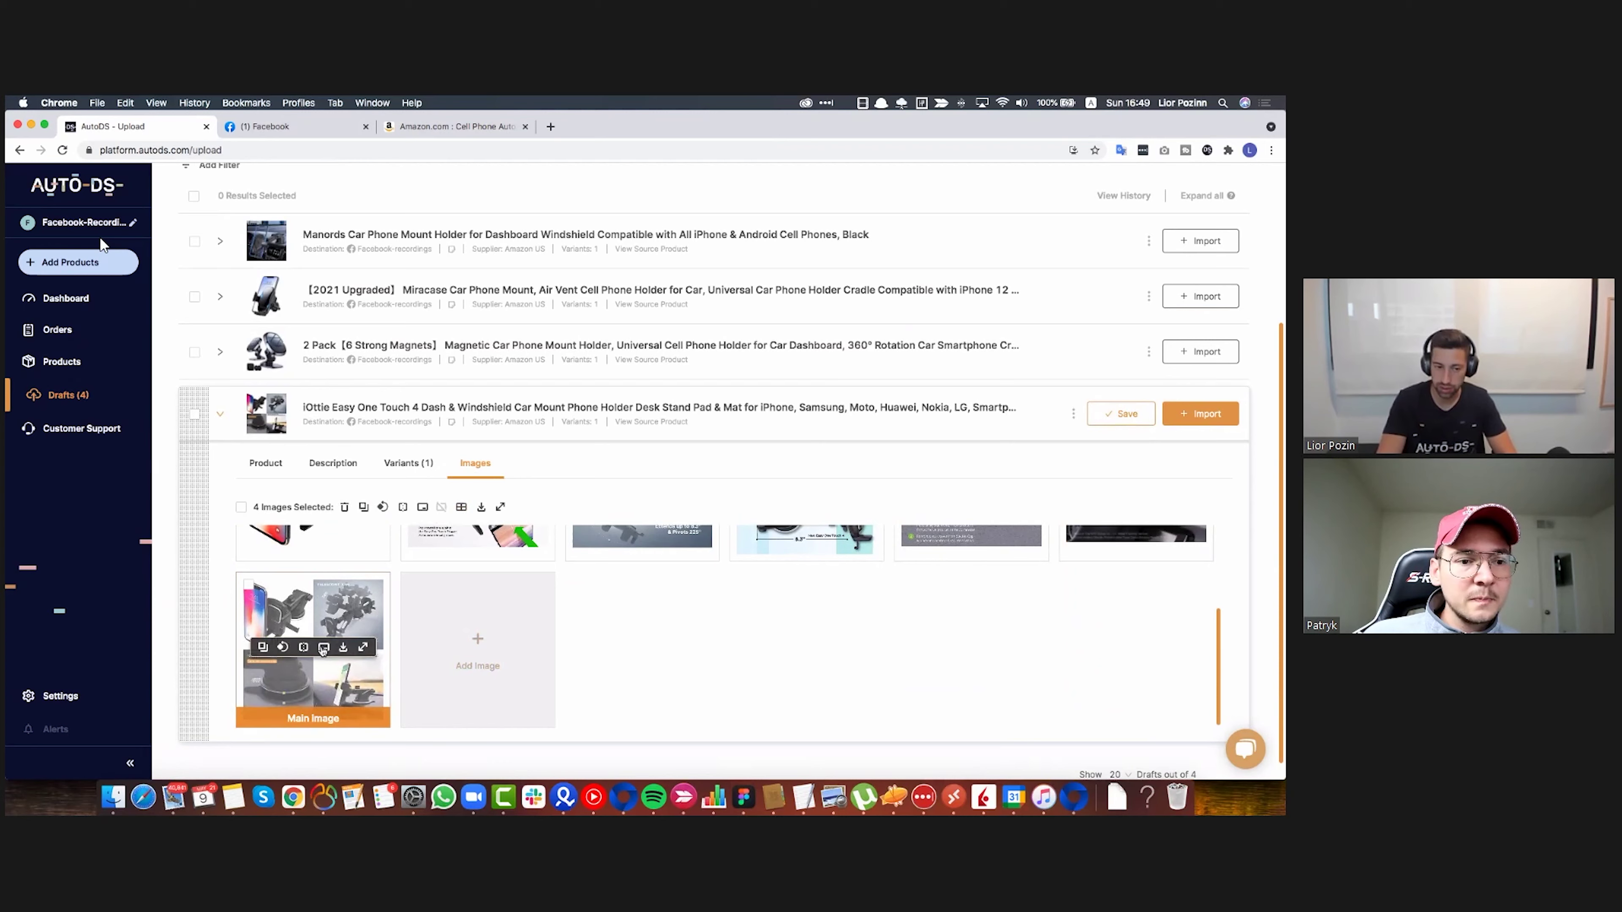
pyautogui.scroll(2, 314, 553)
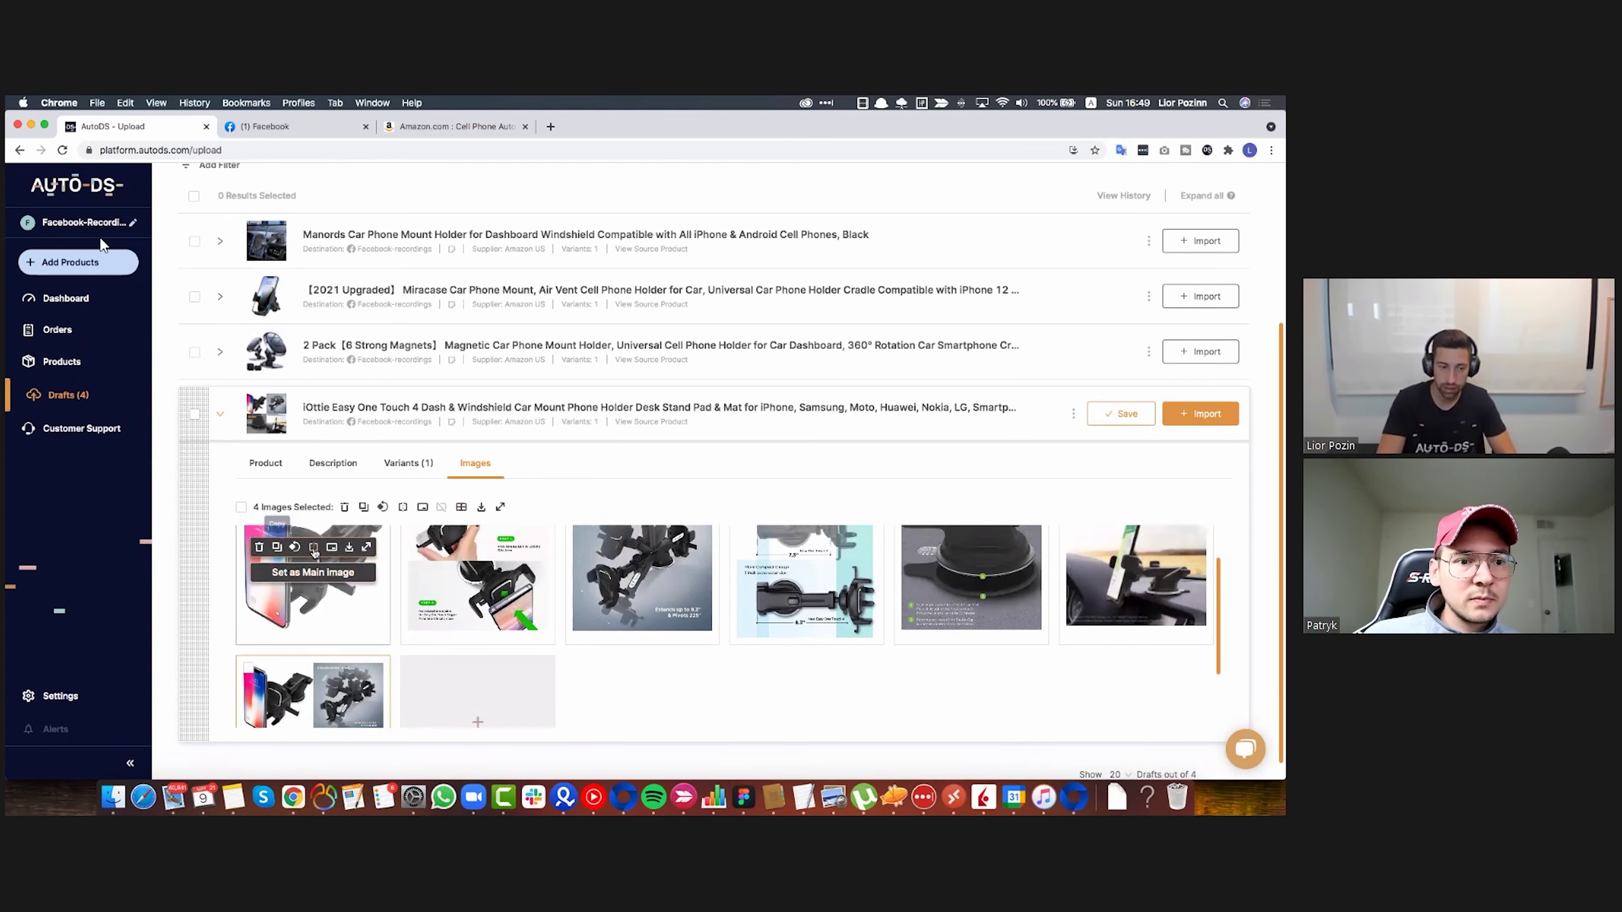
pyautogui.click(294, 547)
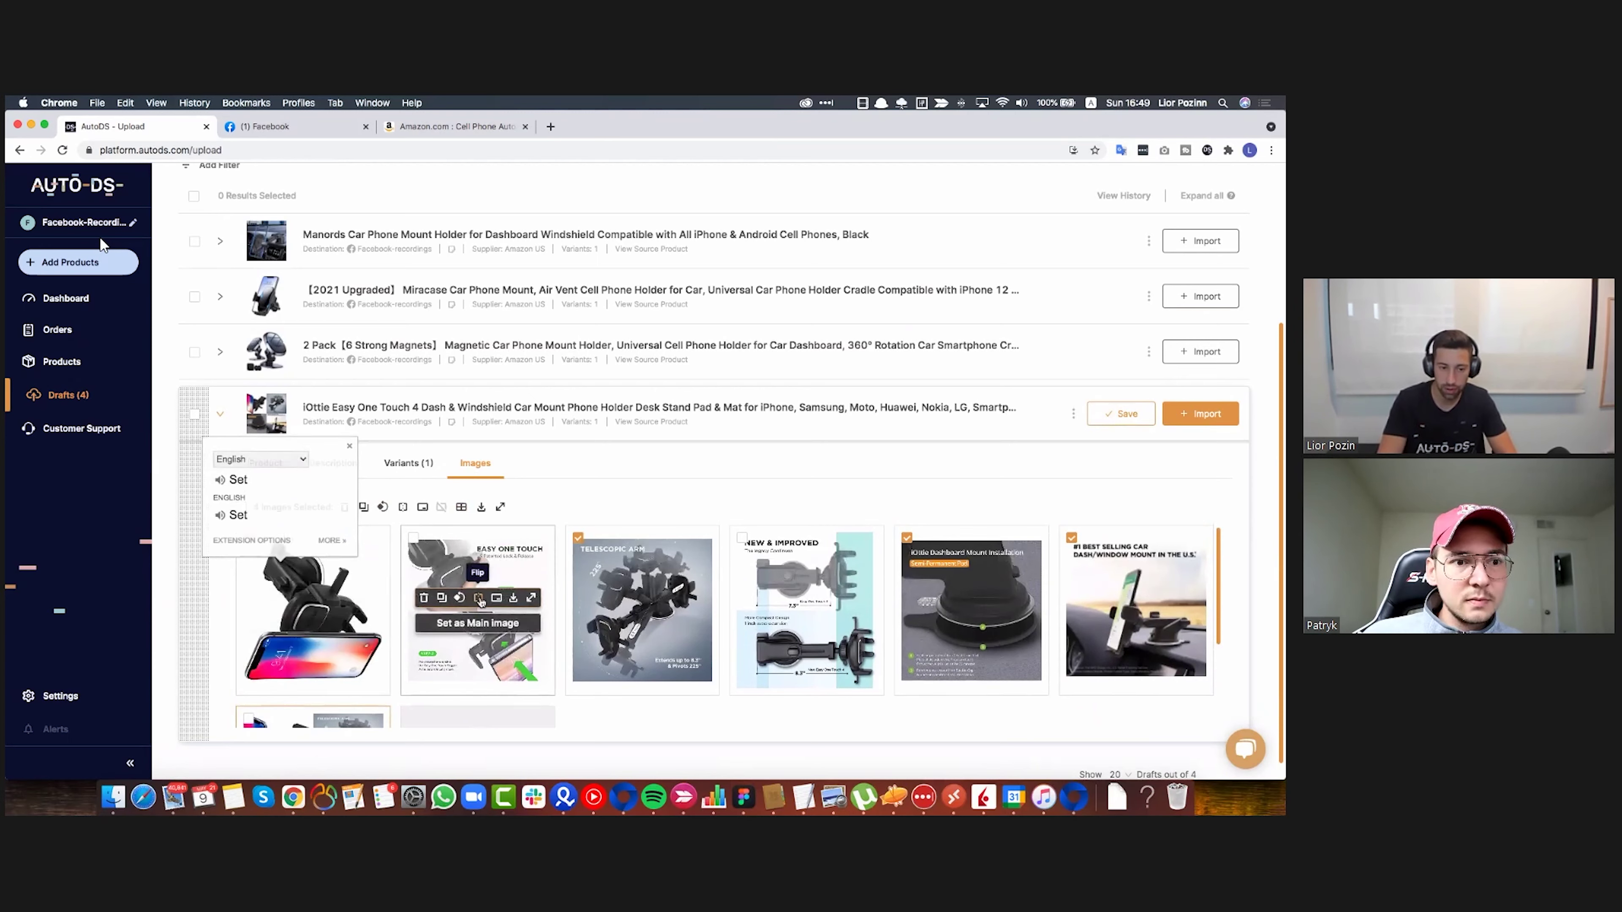
pyautogui.click(480, 601)
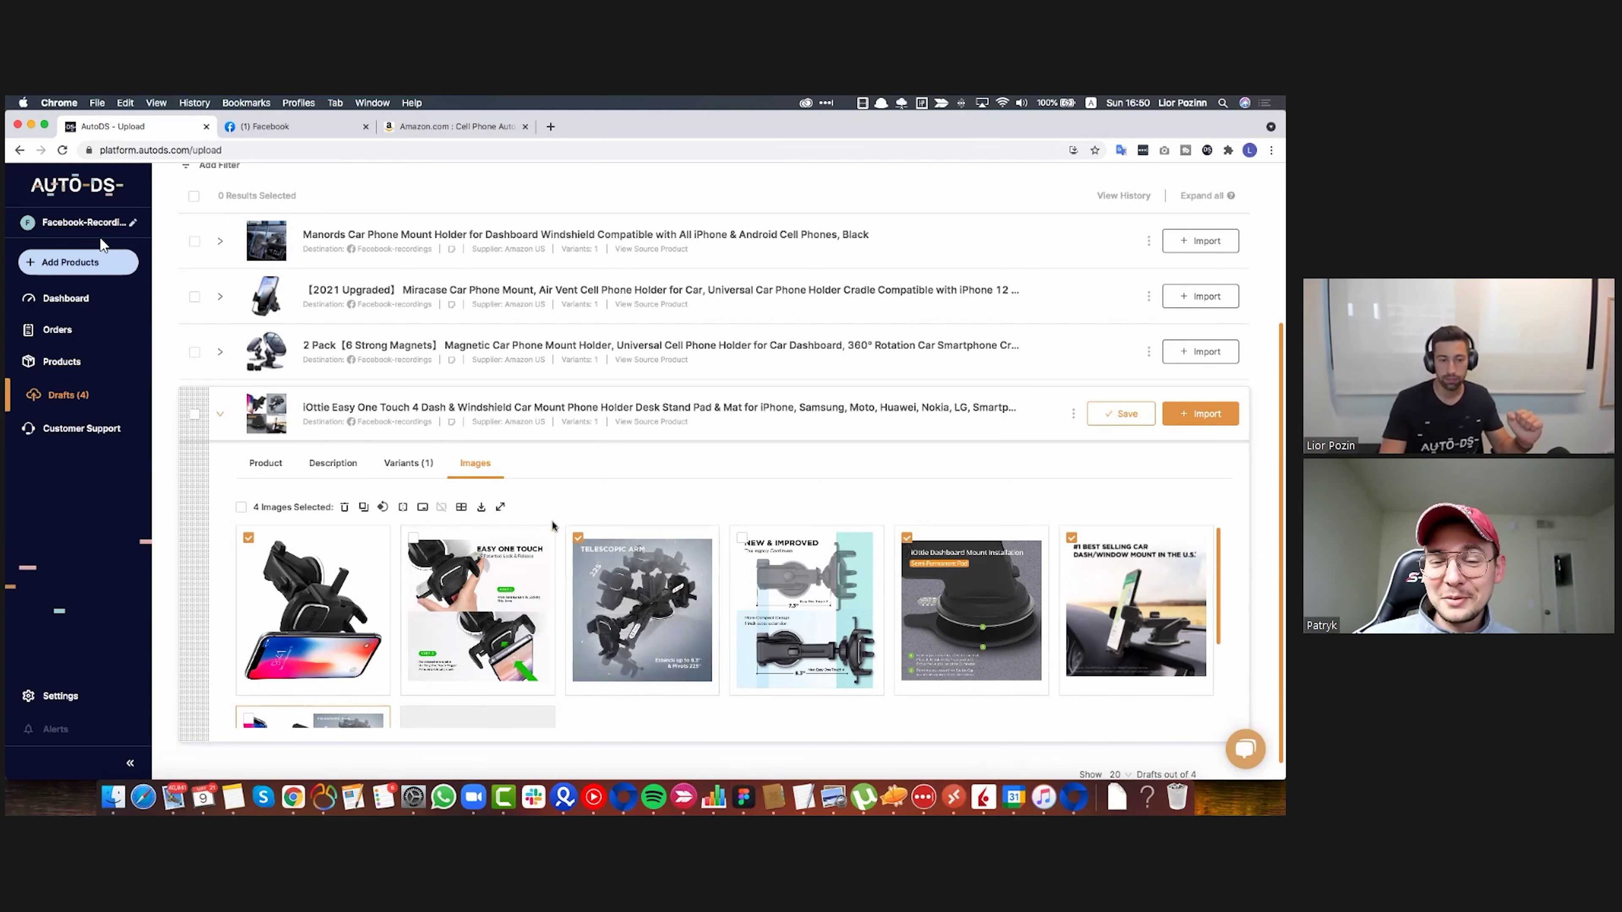
# Return to the iOttie draft's variants and copy the single variant item for pasting into Facebook
pyautogui.scroll(-1, 554, 525)
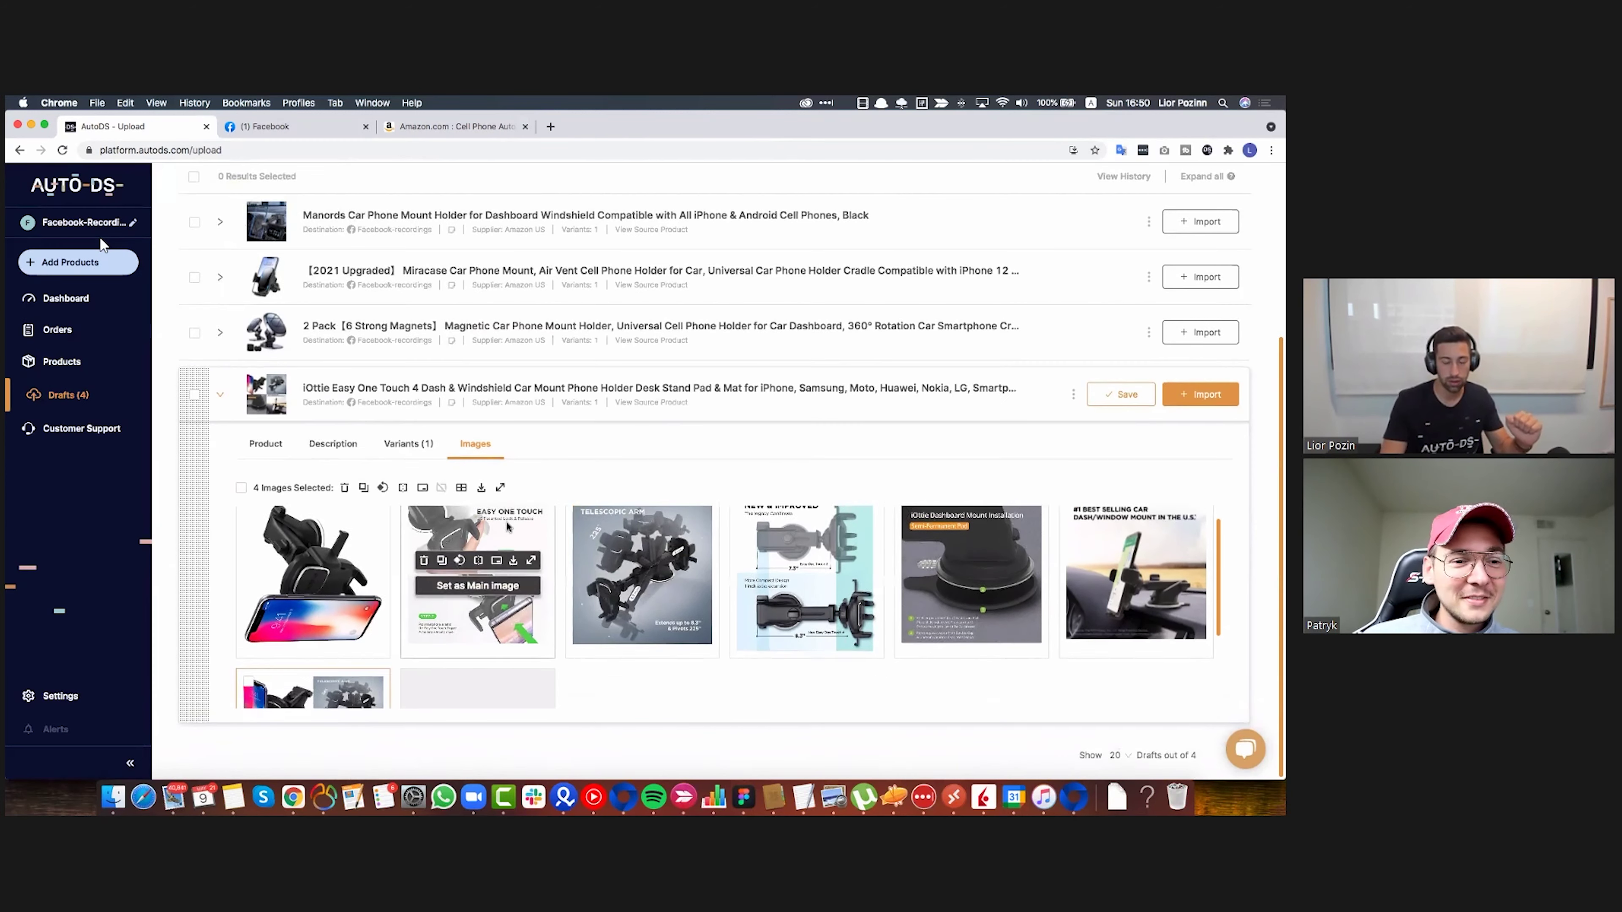
pyautogui.click(414, 441)
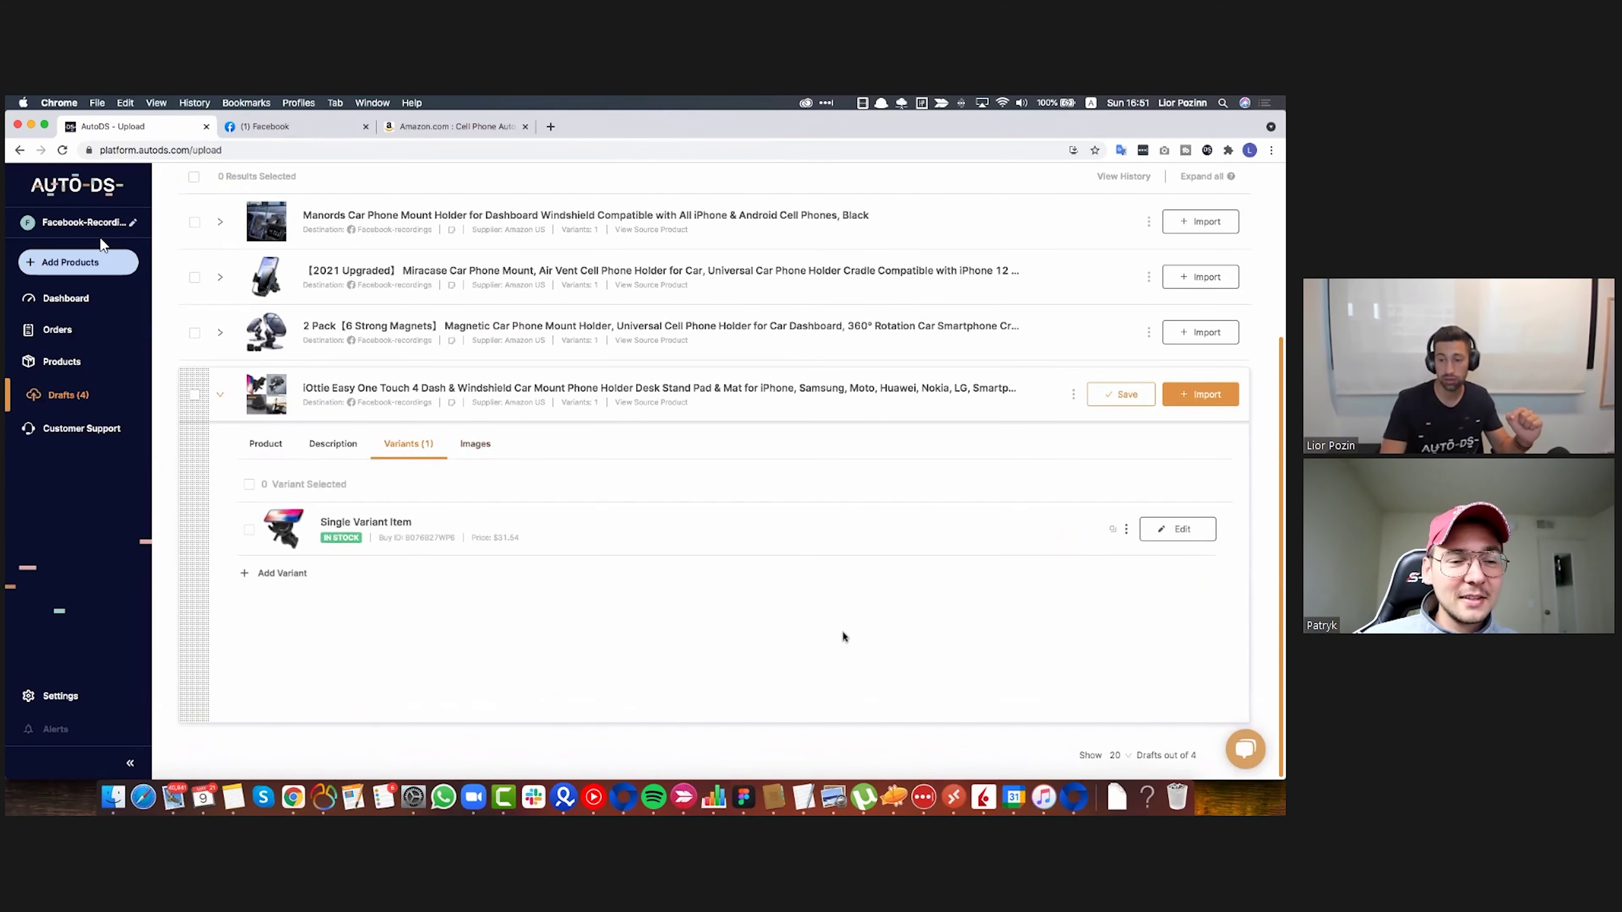
pyautogui.click(1109, 533)
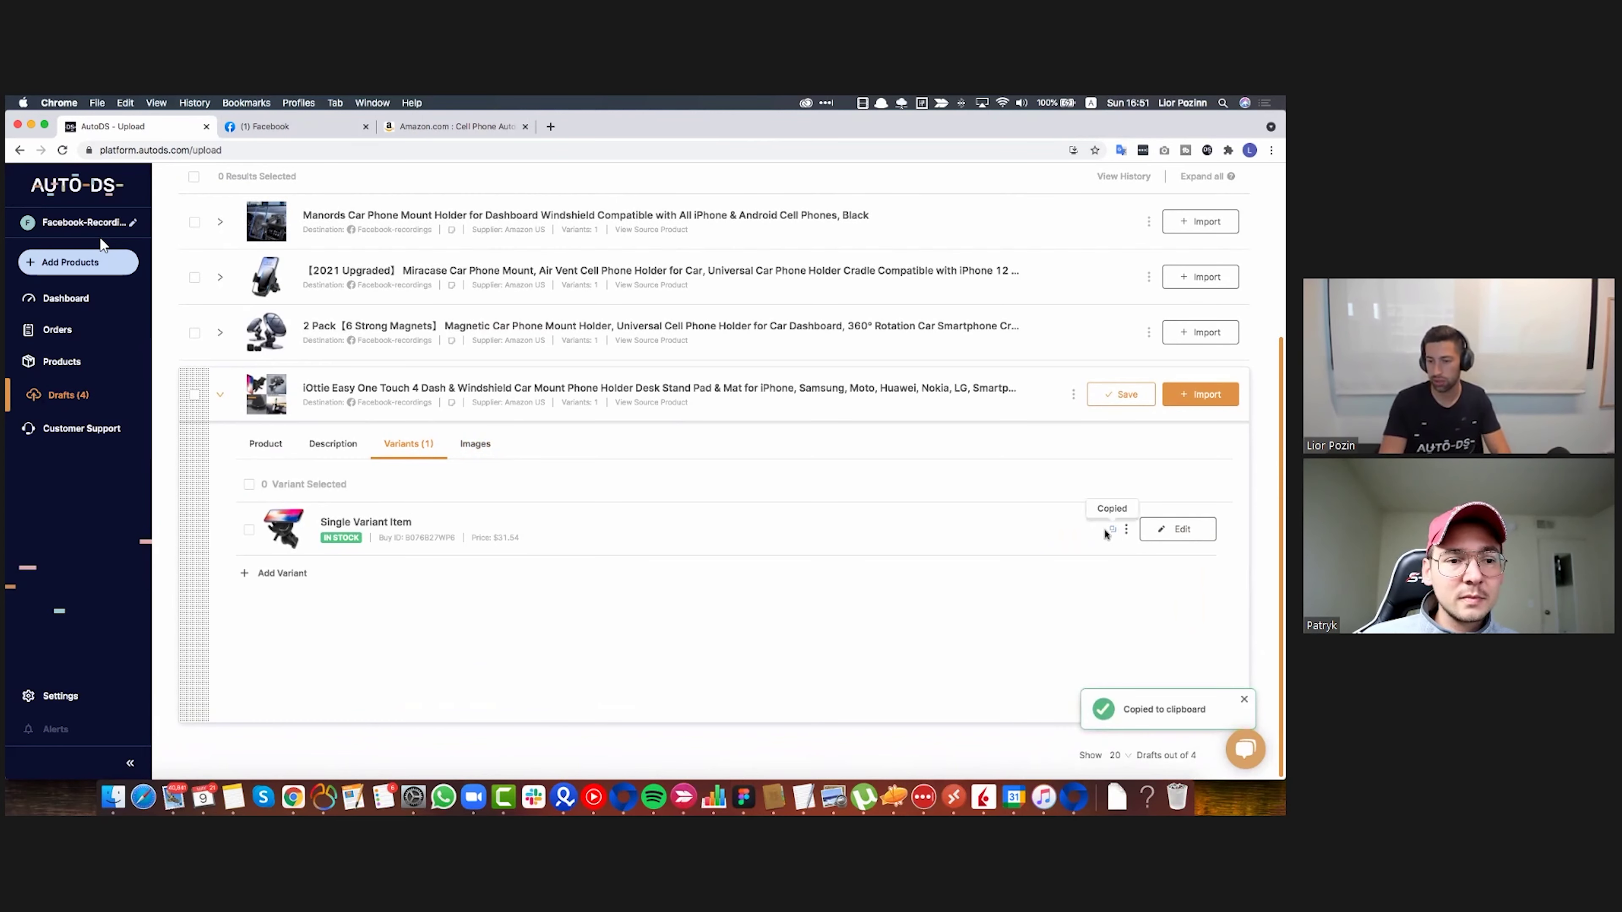
pyautogui.click(1111, 530)
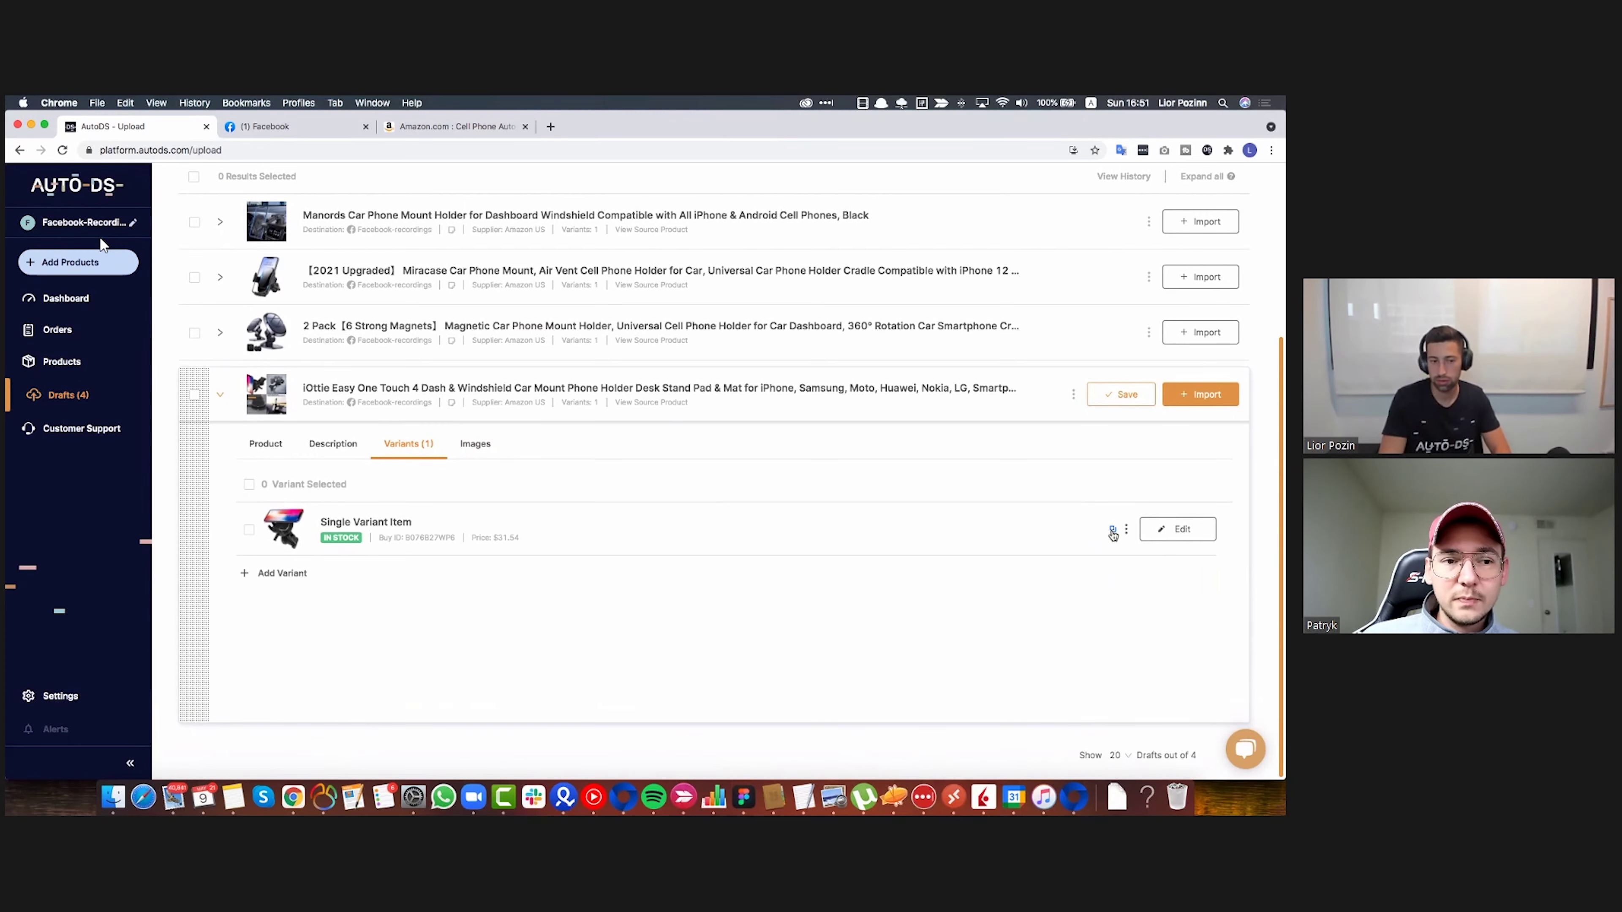
pyautogui.click(1112, 532)
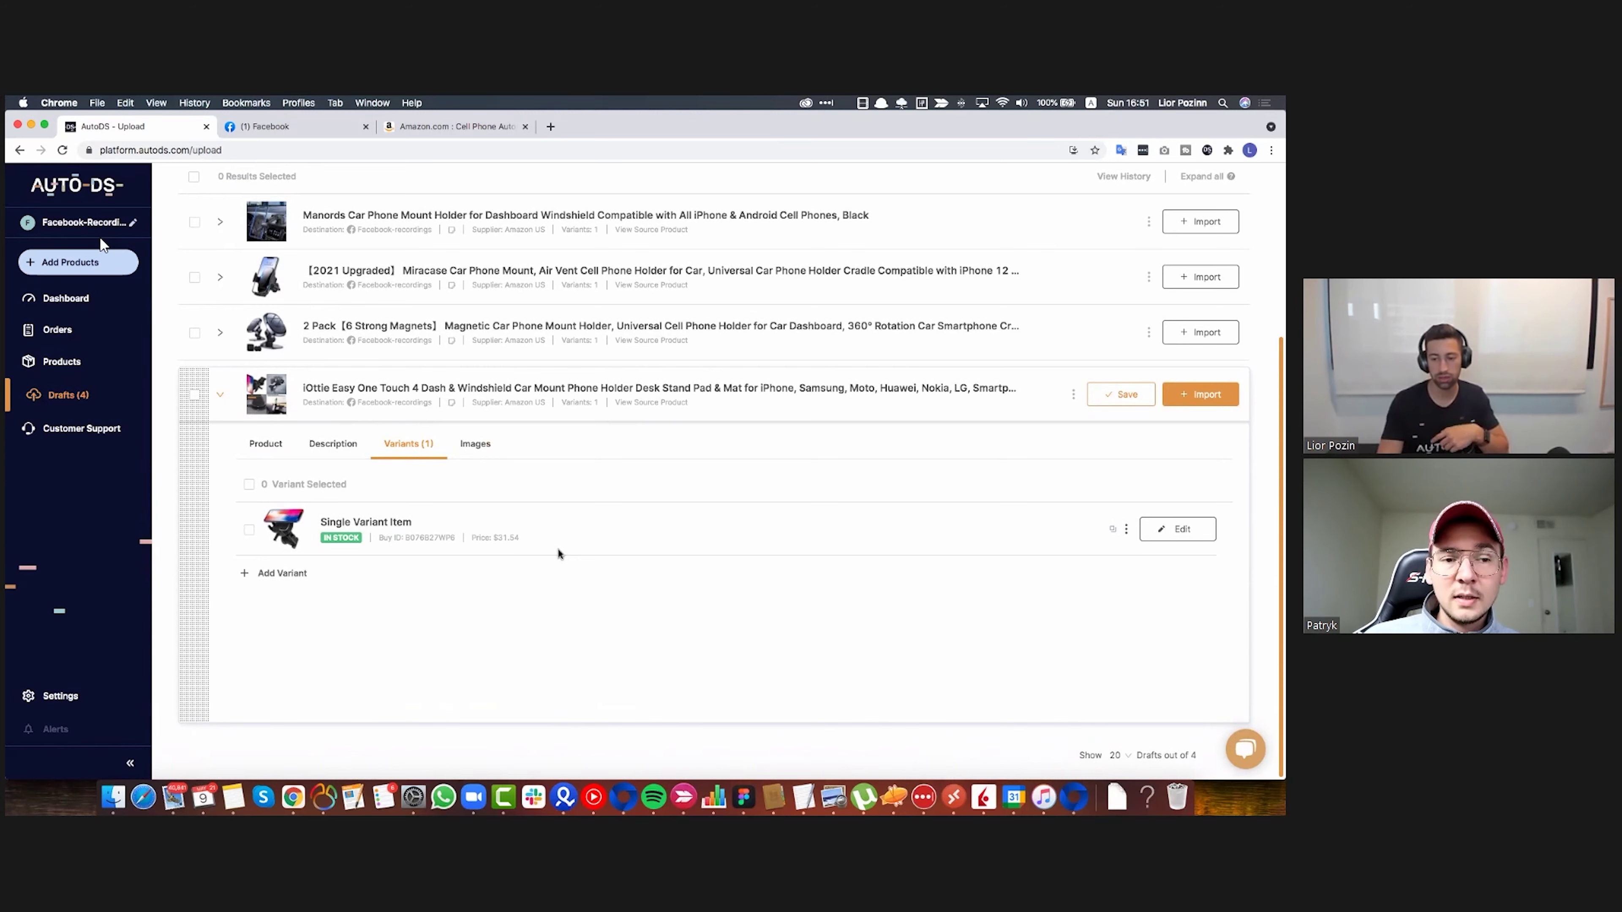
pyautogui.click(1113, 530)
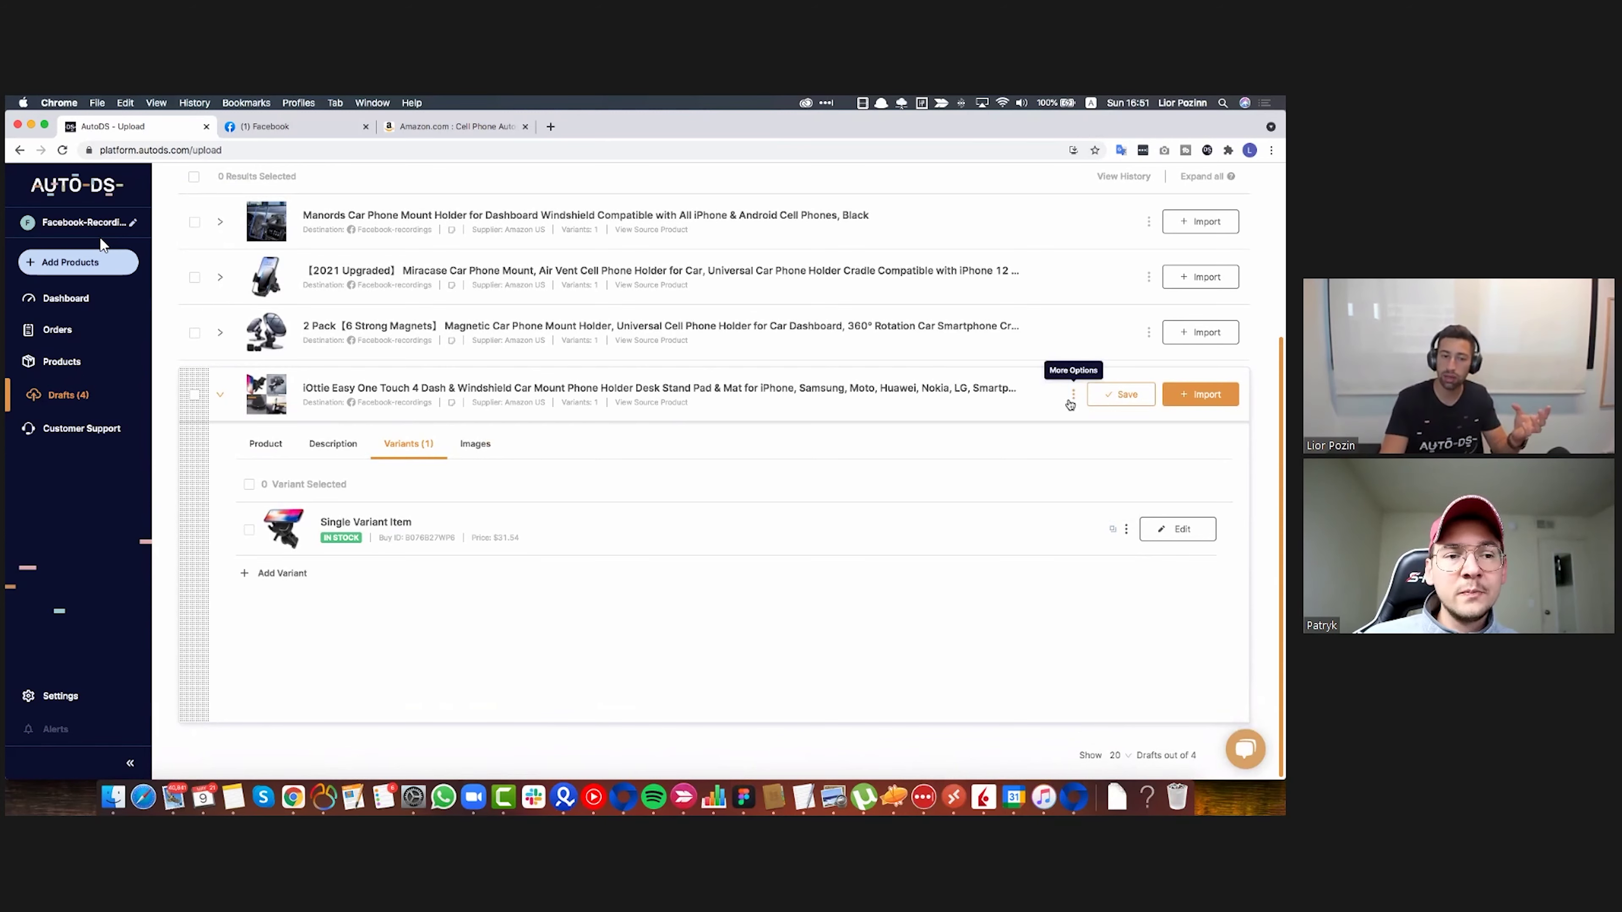
pyautogui.click(1112, 529)
# Switch to Facebook Marketplace's Item For Sale form, paste the copied item from AutoDS and check the listing fields
pyautogui.click(331, 128)
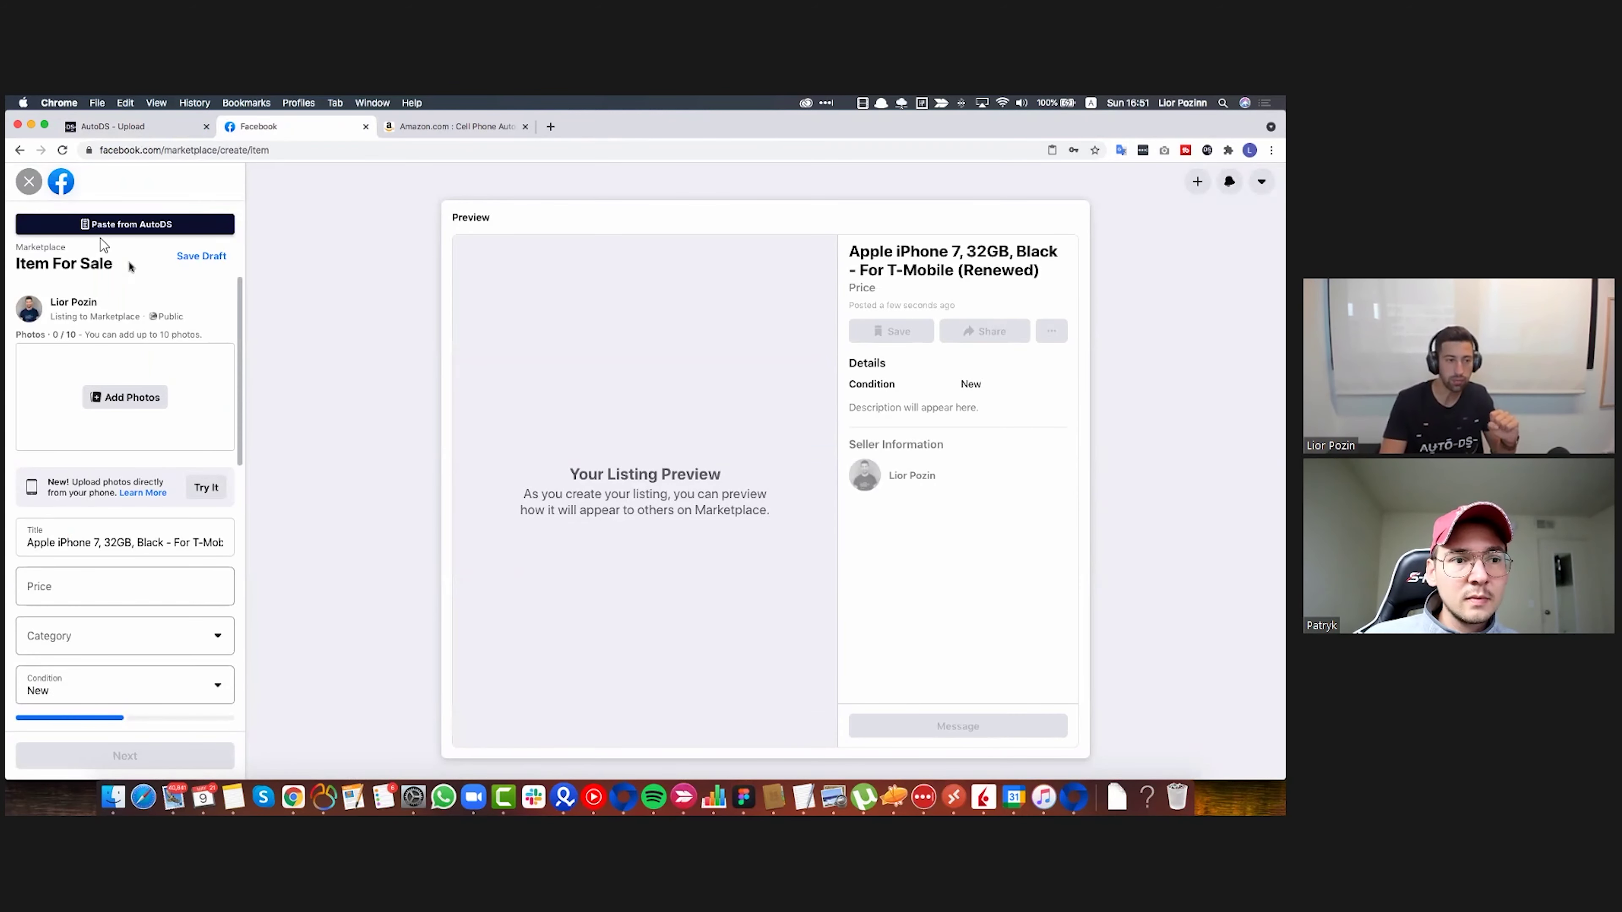
pyautogui.click(151, 227)
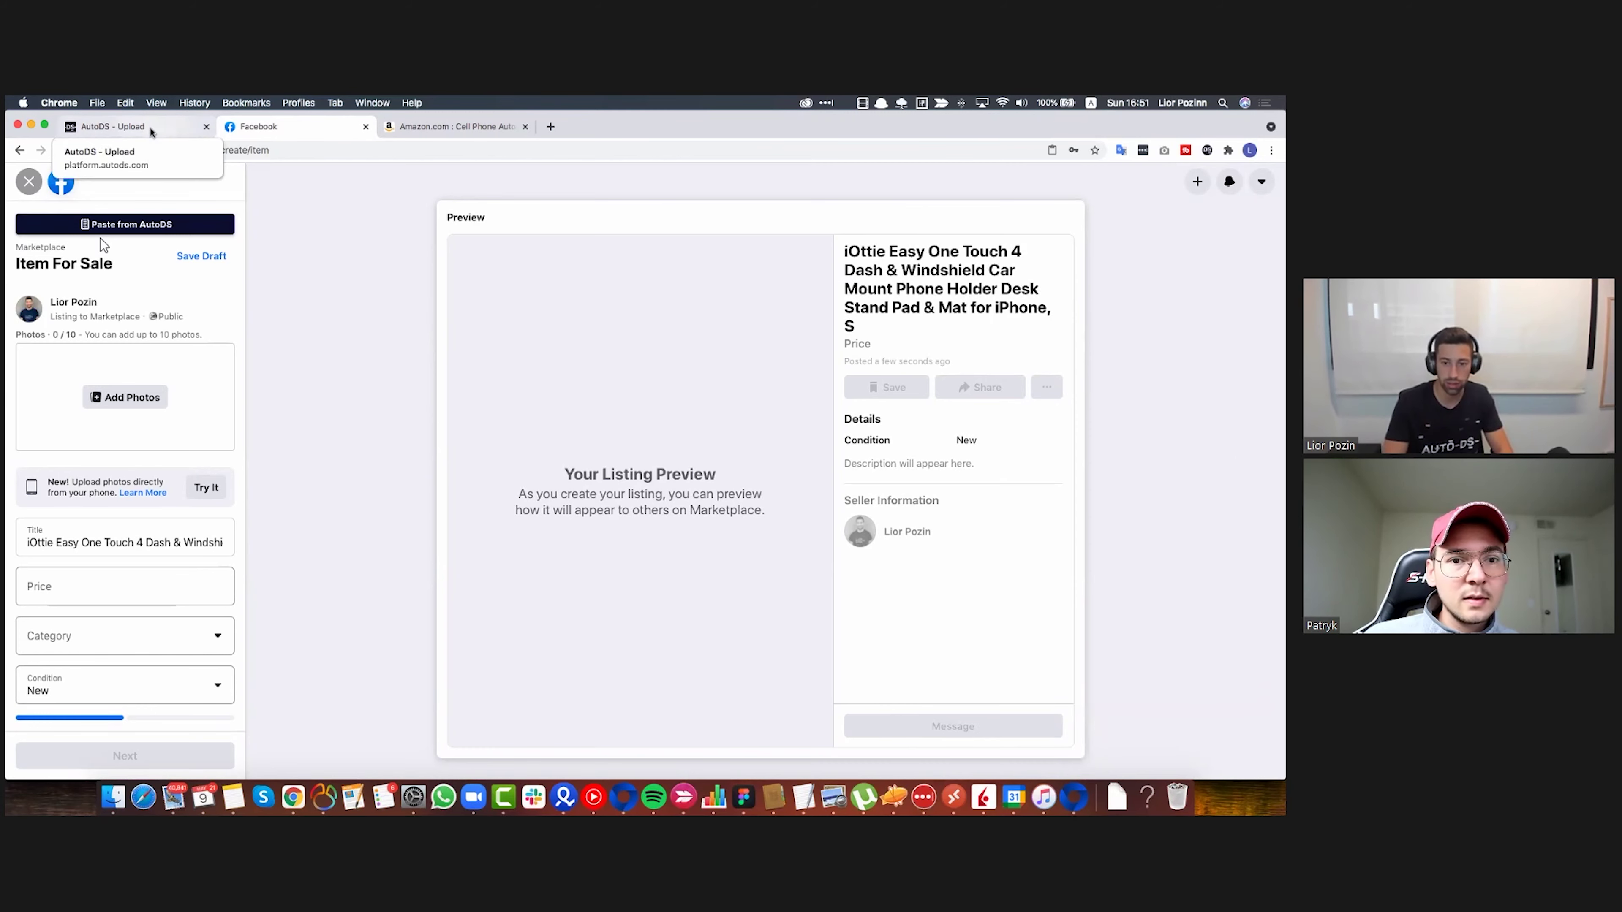
pyautogui.click(151, 131)
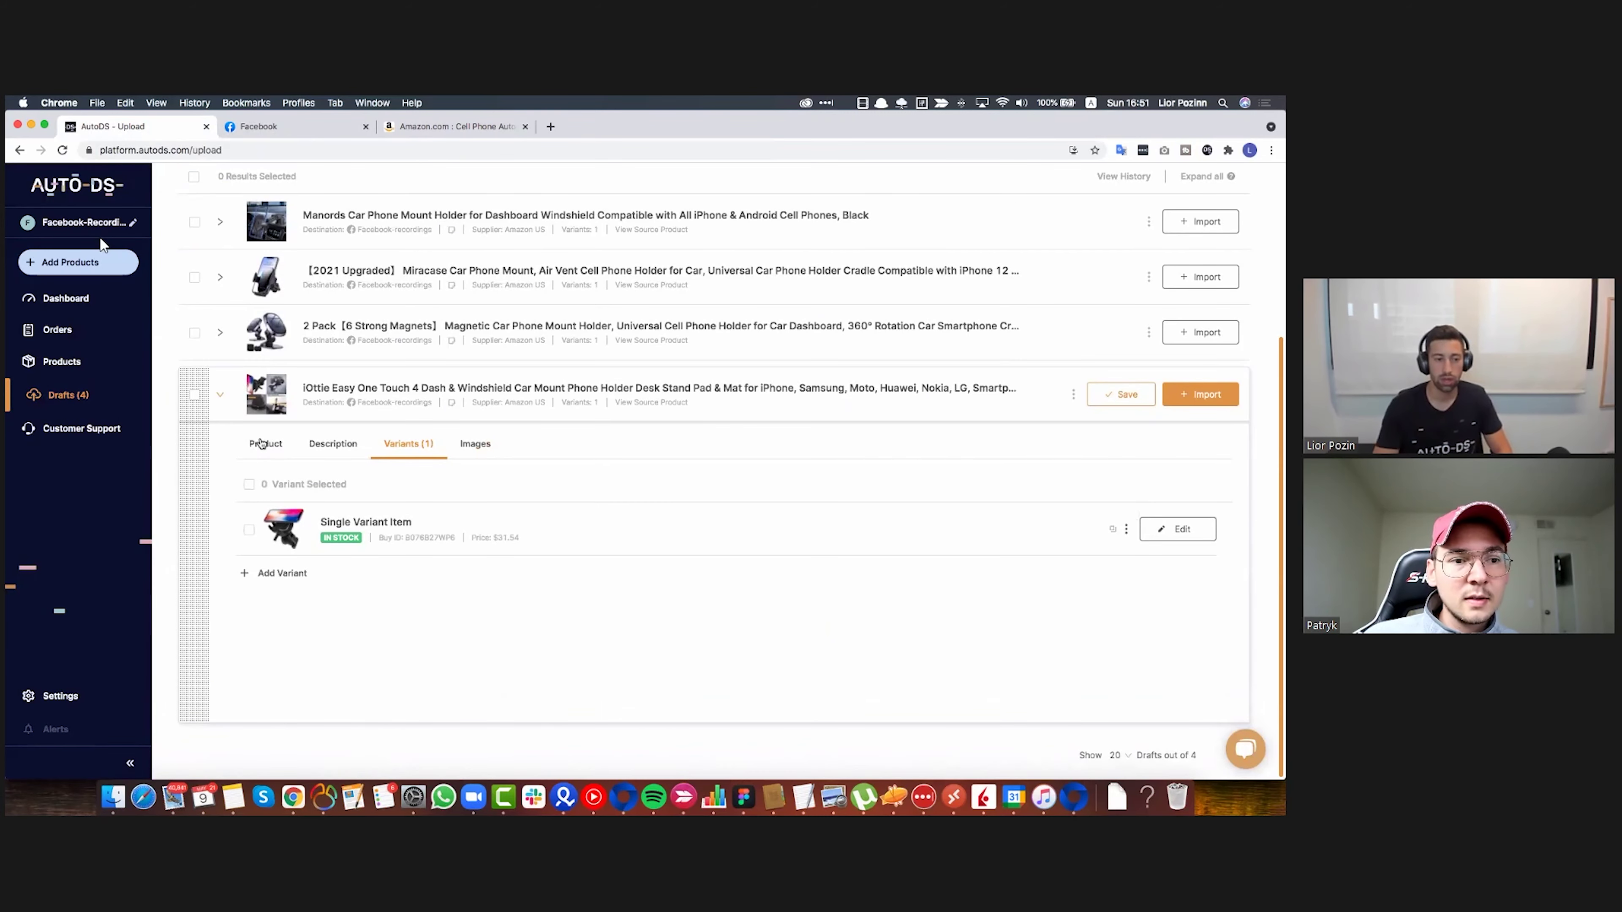
pyautogui.scroll(2, 115, 594)
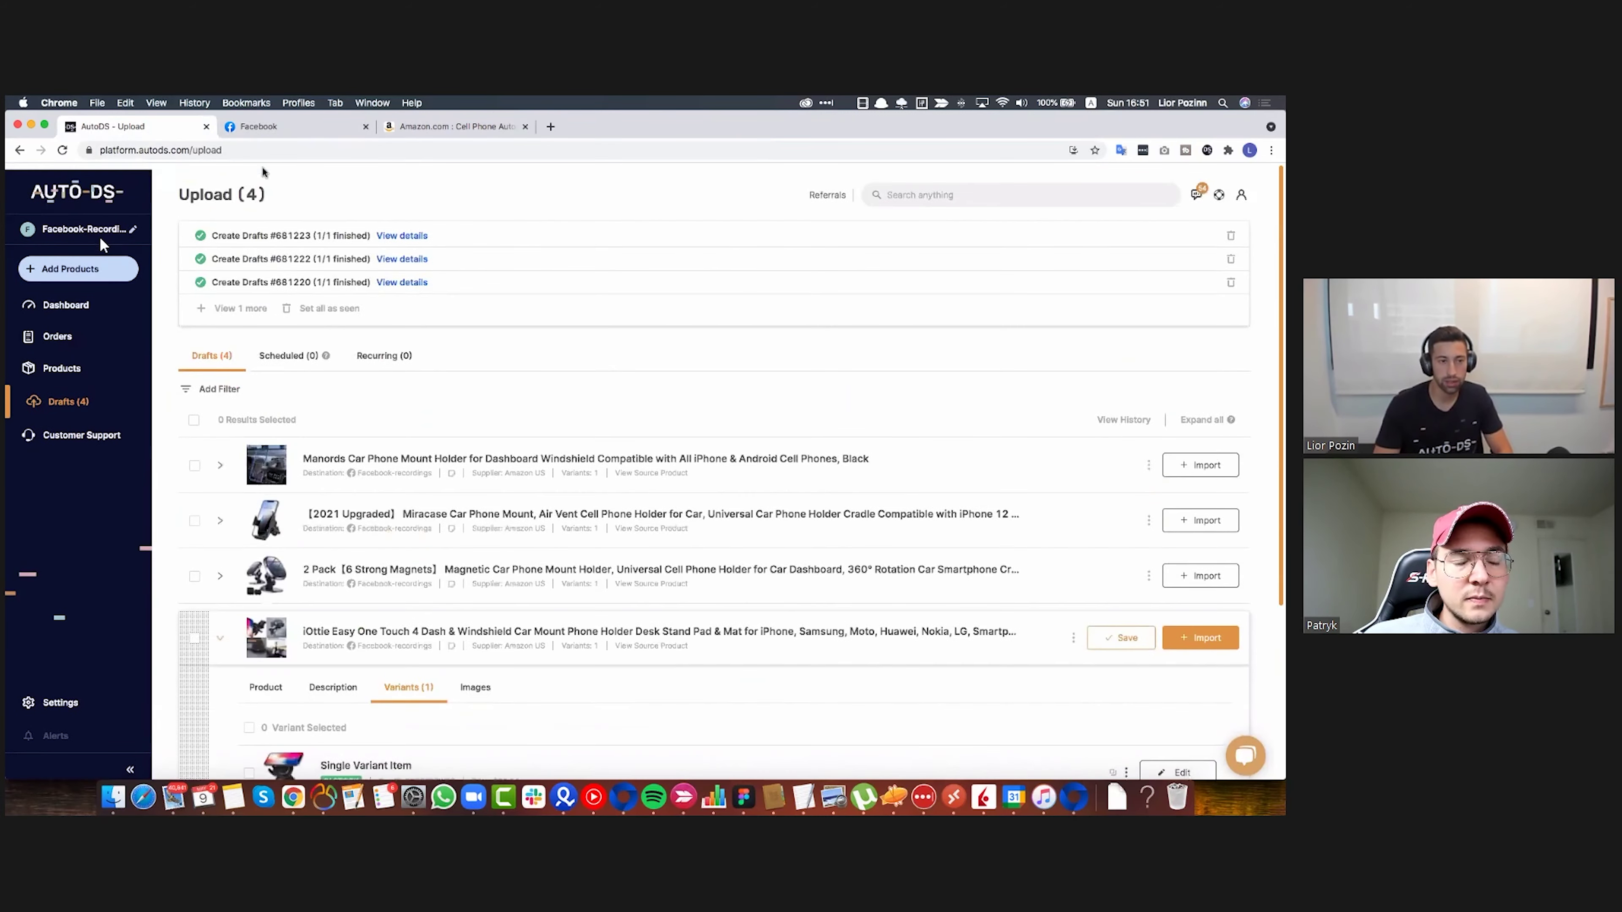
pyautogui.scroll(-1, 120, 452)
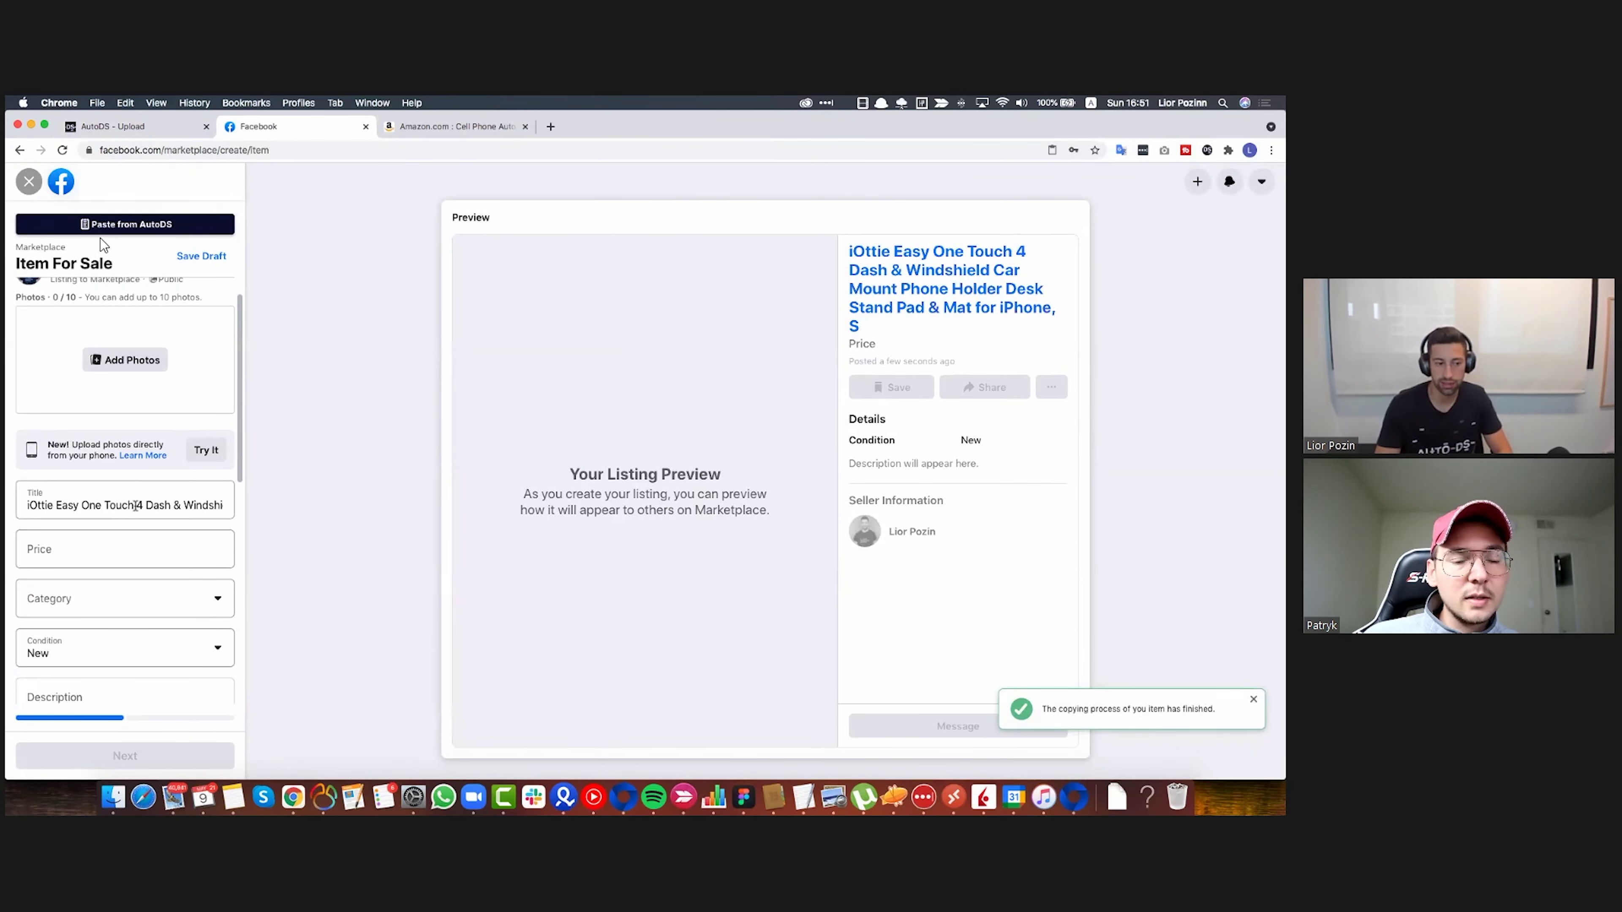
pyautogui.scroll(-10, 128, 530)
pyautogui.scroll(10, 136, 536)
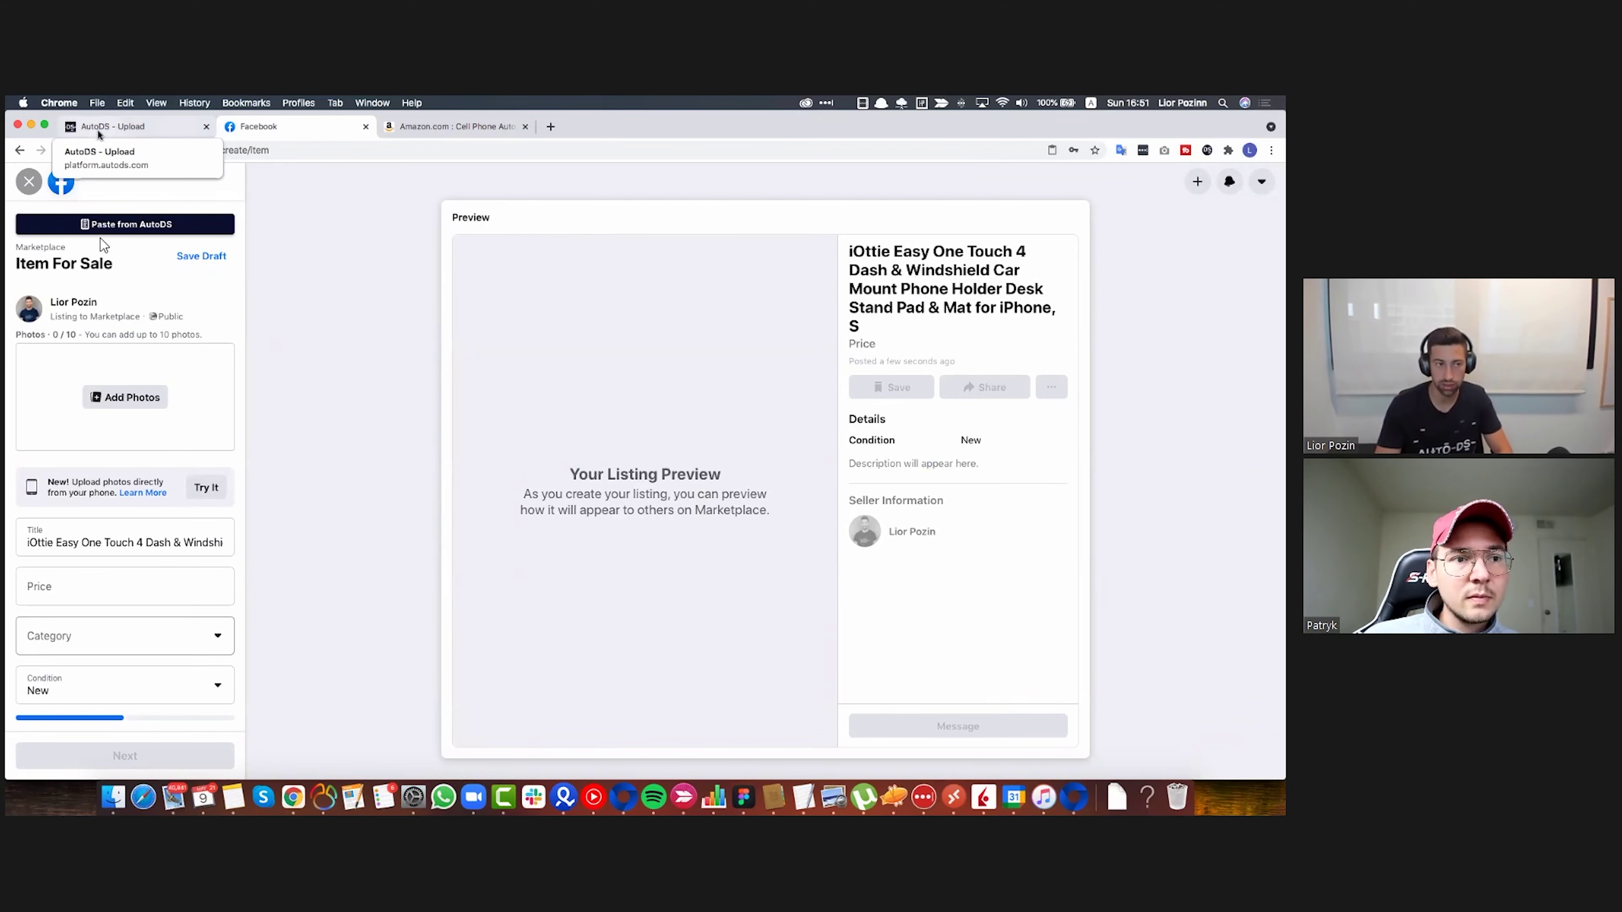
# Review the AutoDS drafts list alongside the photos, title, price and category fields of the Facebook Marketplace form
pyautogui.click(113, 126)
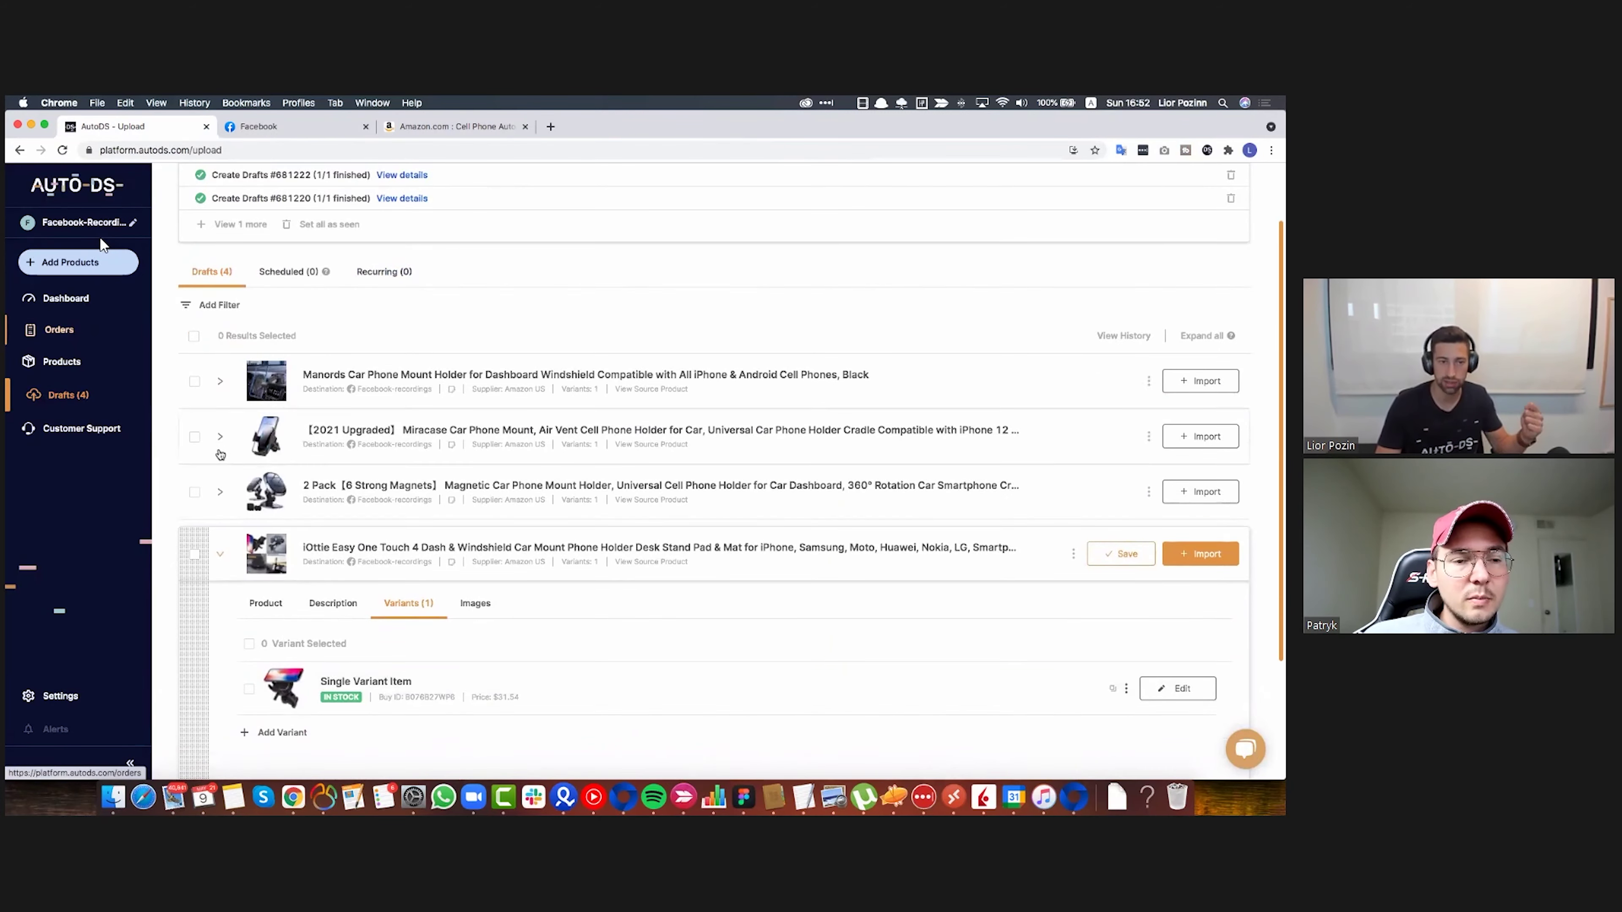
pyautogui.scroll(-2, 104, 522)
pyautogui.scroll(5, 103, 522)
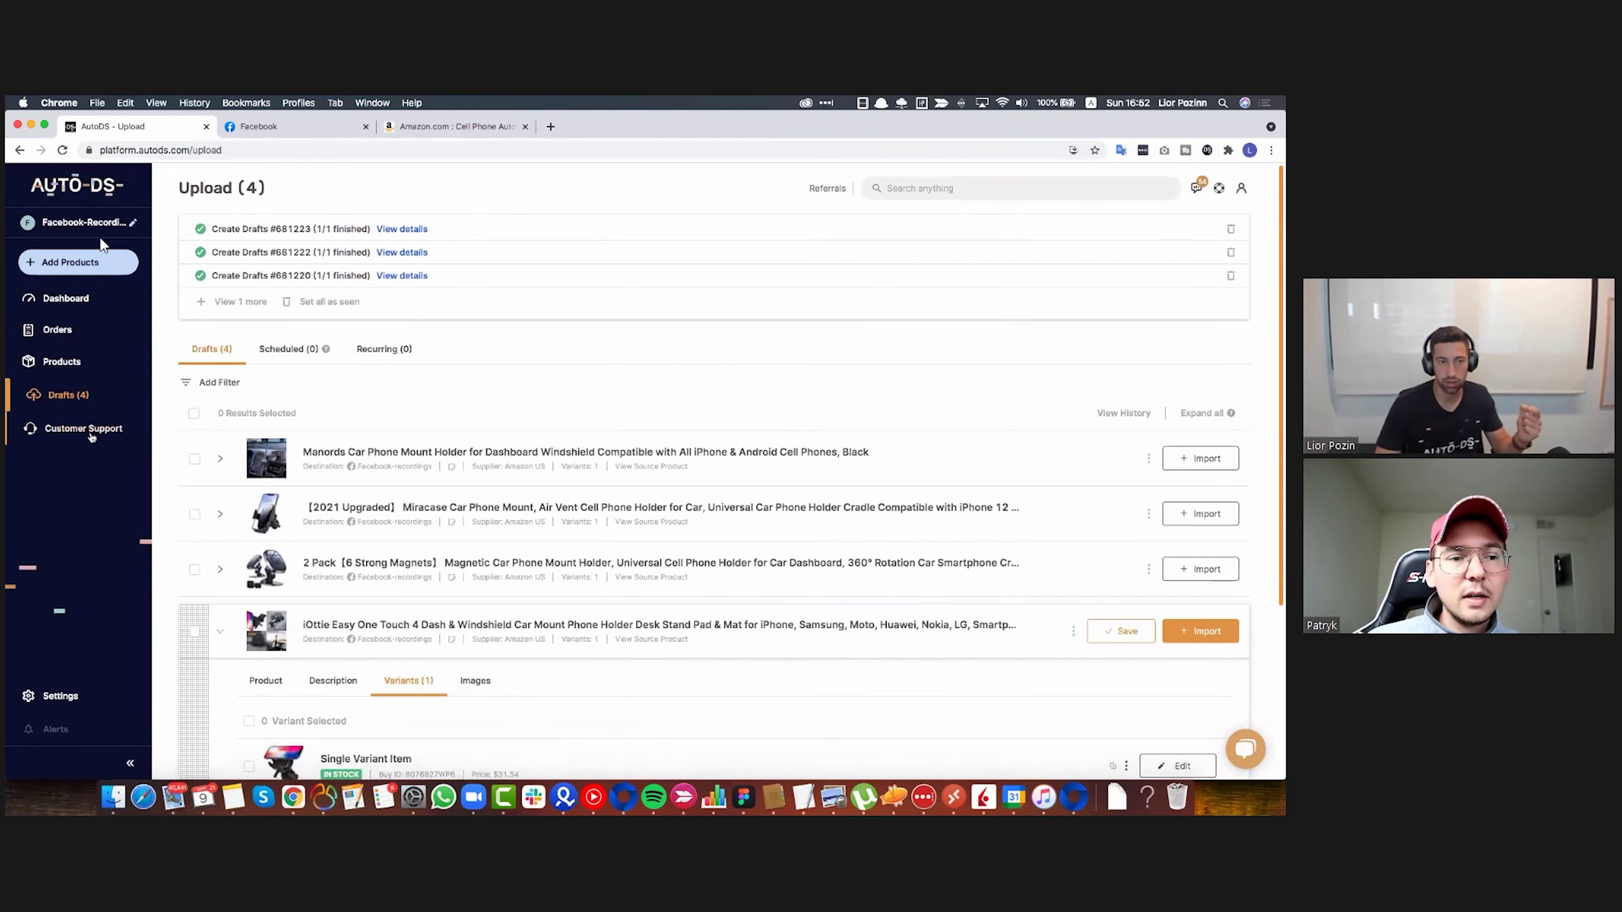
pyautogui.click(300, 135)
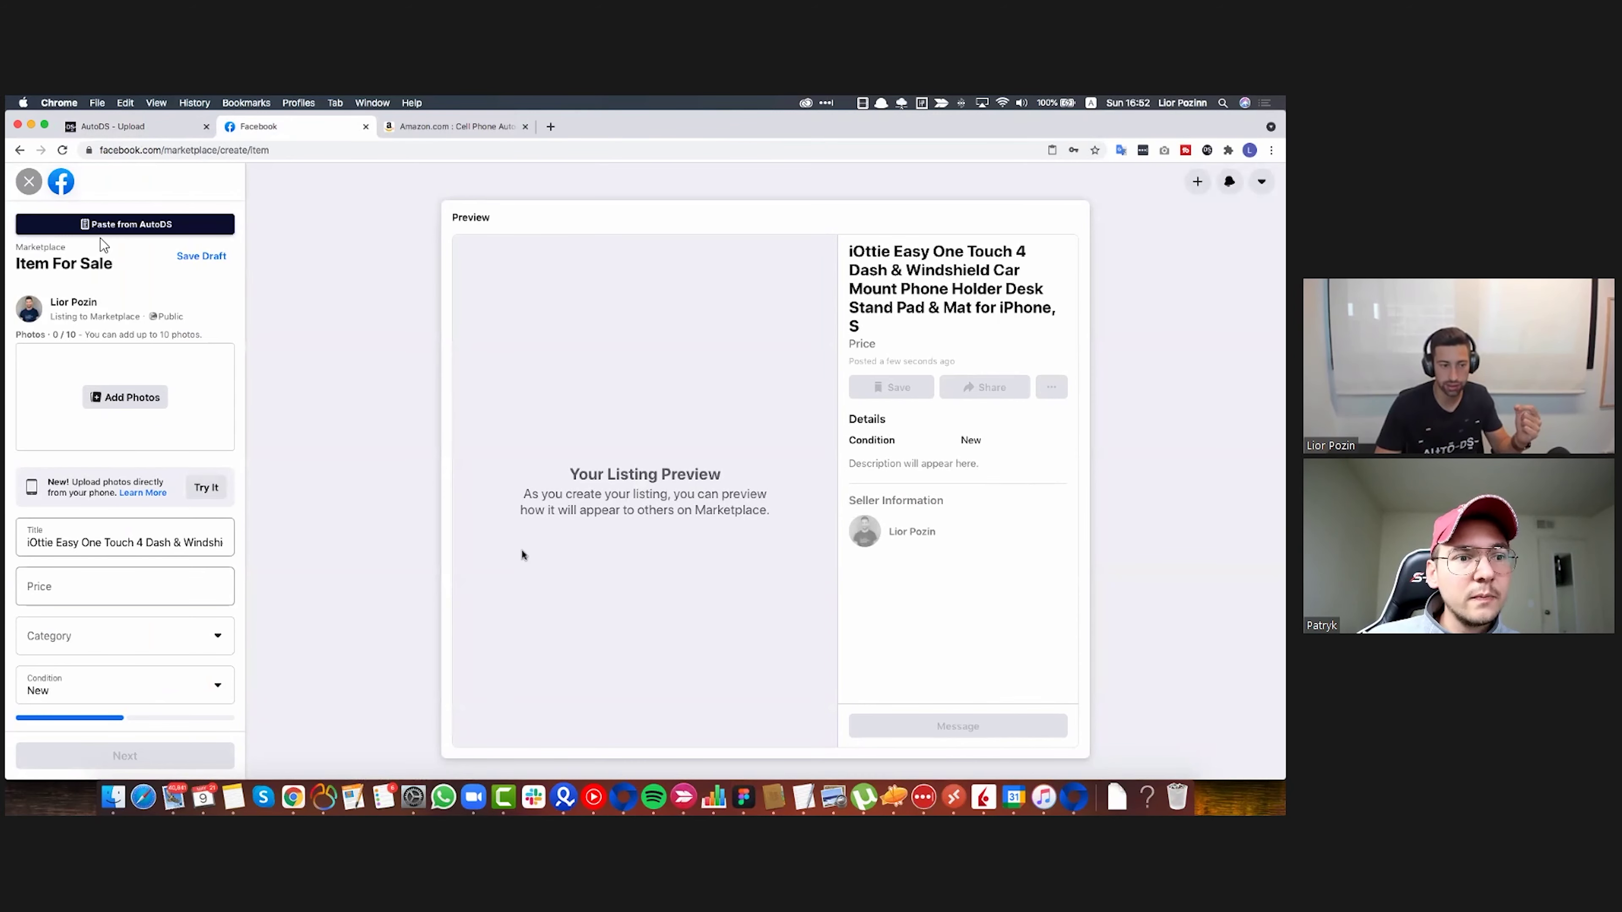
pyautogui.scroll(-5, 148, 316)
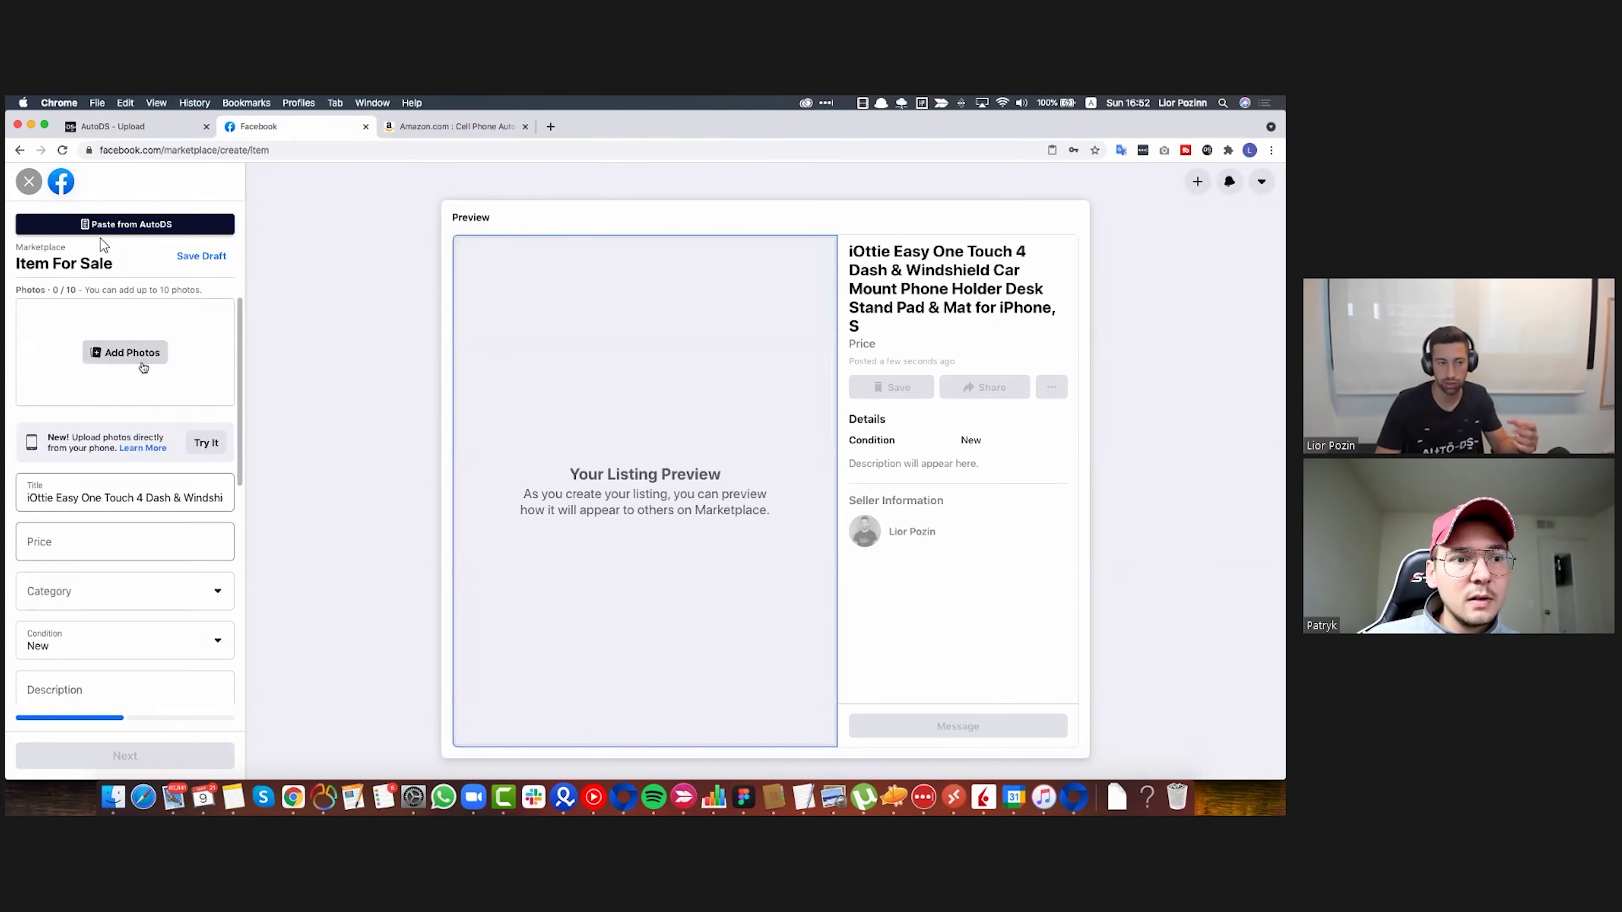
pyautogui.scroll(5, 103, 381)
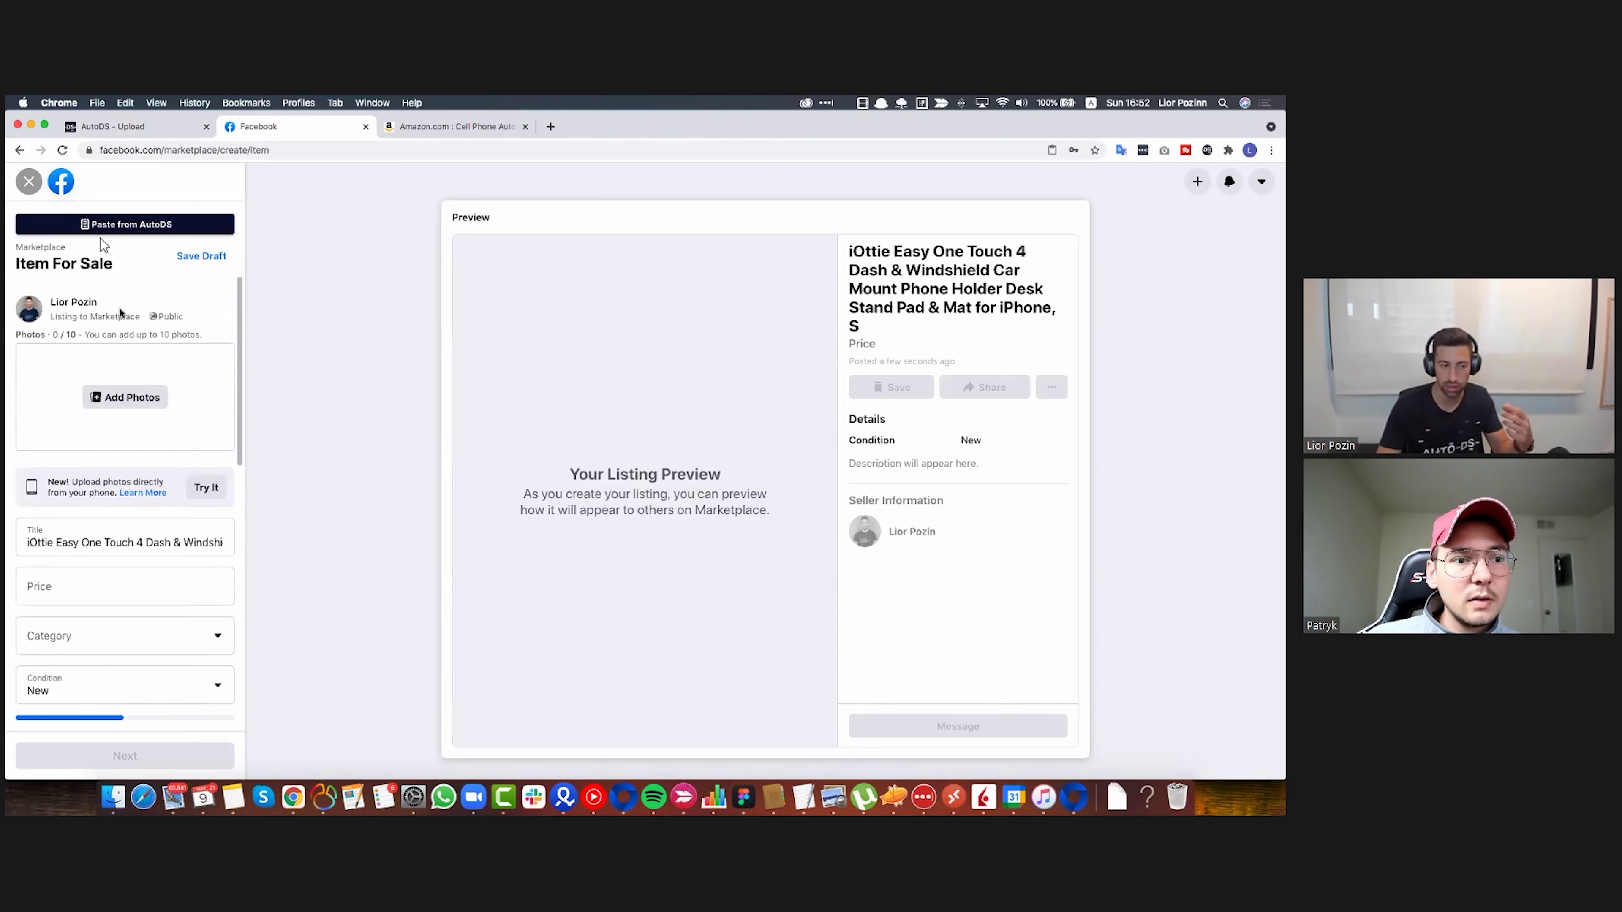
pyautogui.click(129, 128)
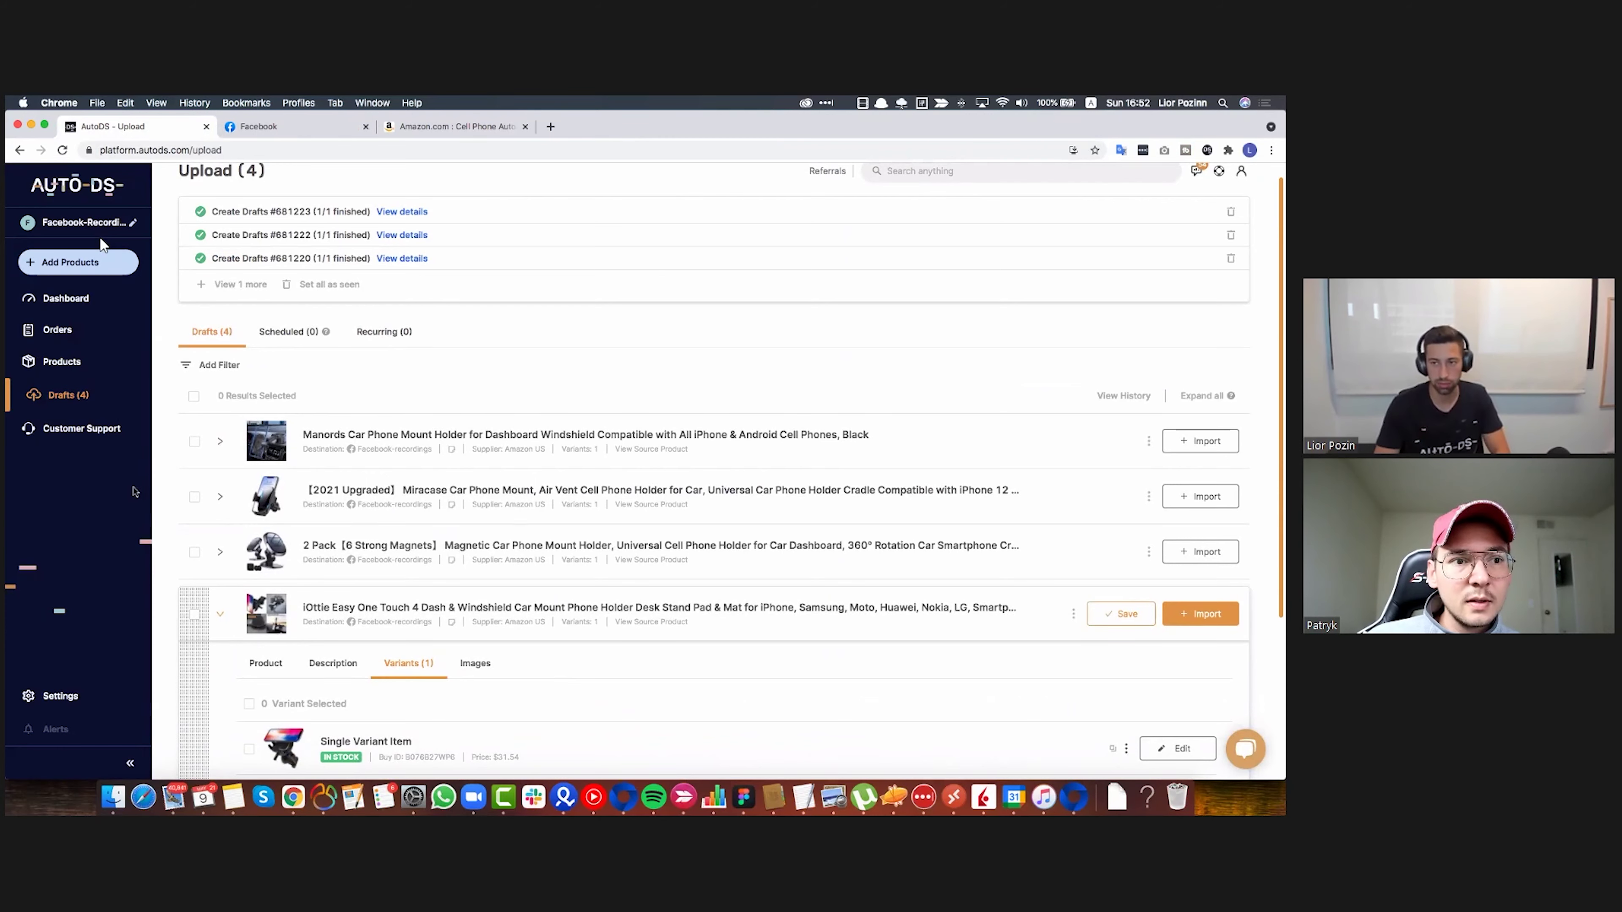
pyautogui.scroll(-1, 101, 441)
pyautogui.scroll(2, 105, 448)
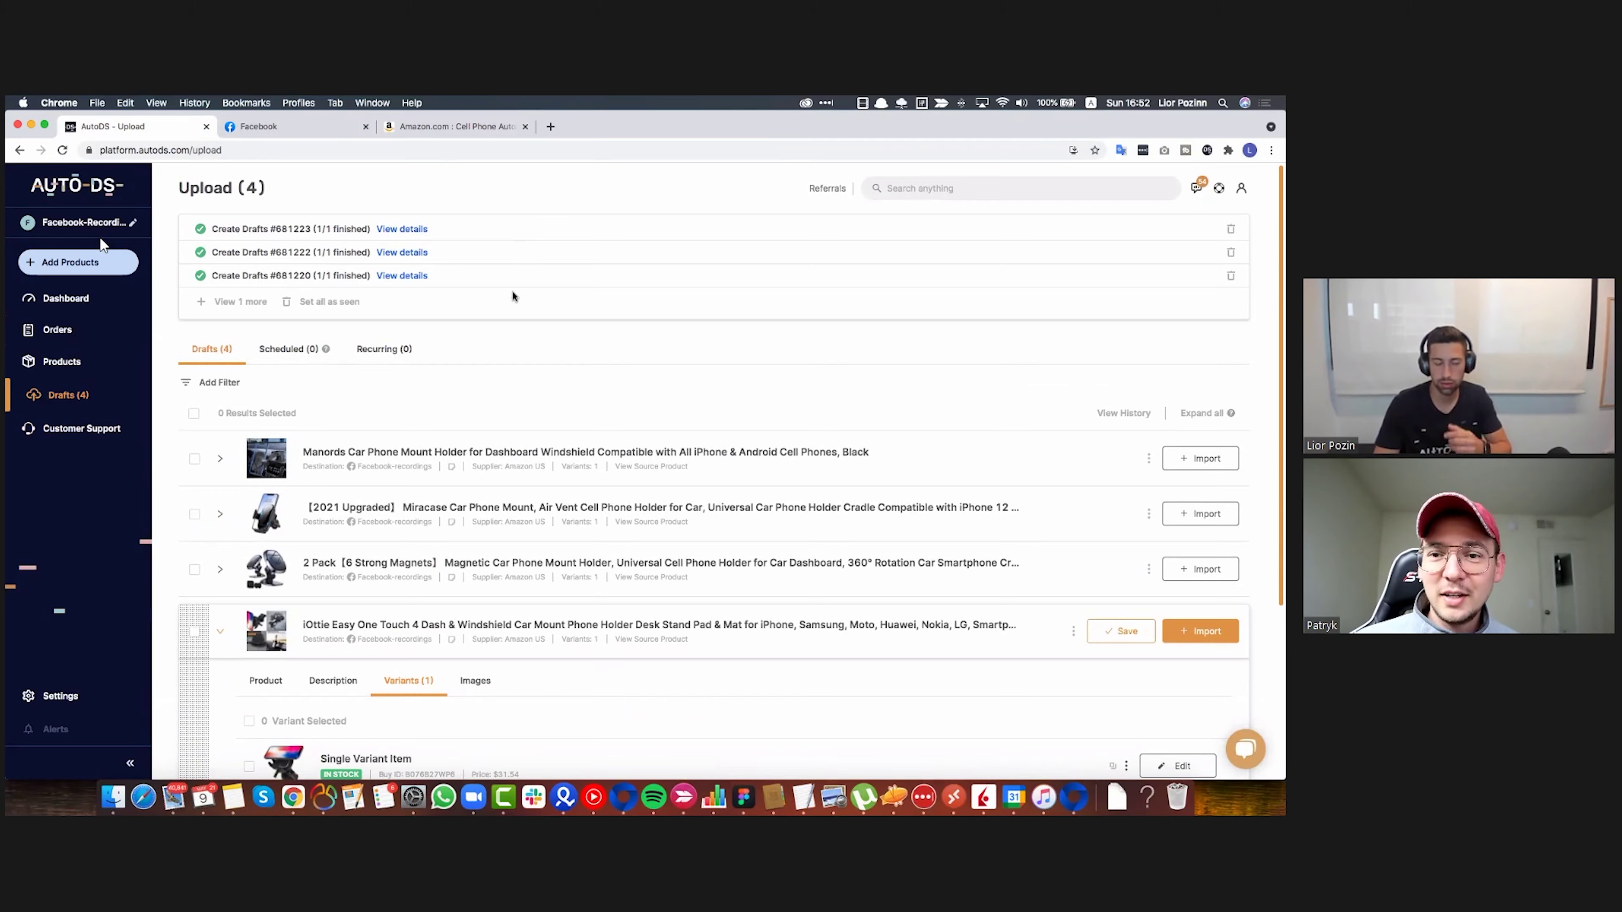
# Expand the Manords Car Phone Mount Holder draft and view its product details and description
pyautogui.scroll(-2, 511, 289)
pyautogui.scroll(2, 387, 326)
pyautogui.scroll(-2, 274, 459)
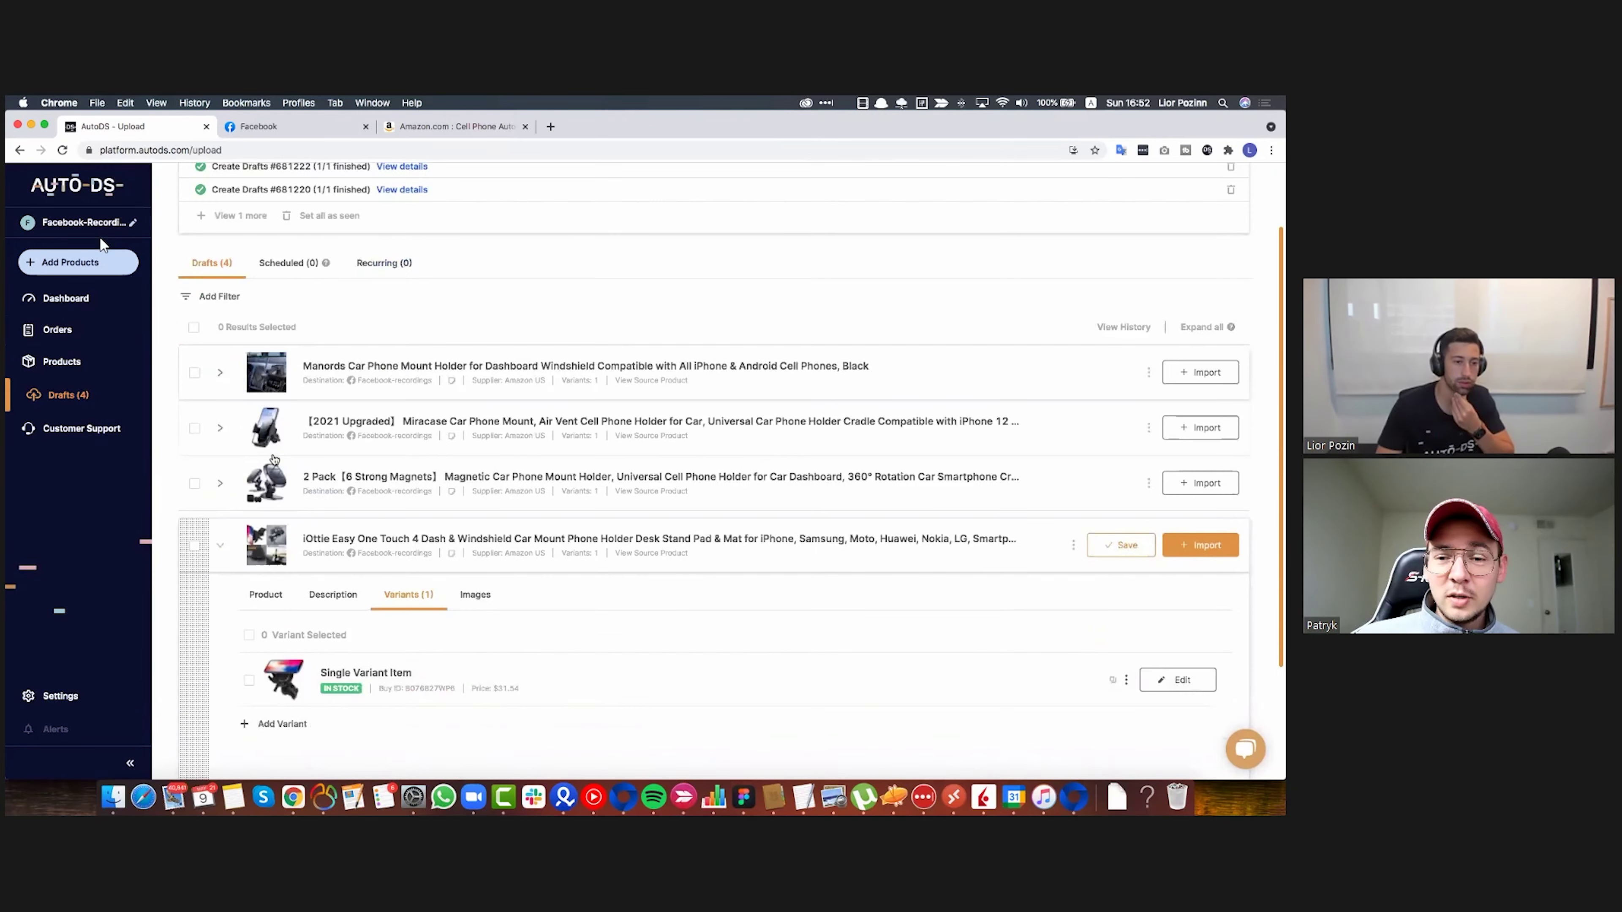
pyautogui.scroll(2, 319, 460)
pyautogui.click(390, 471)
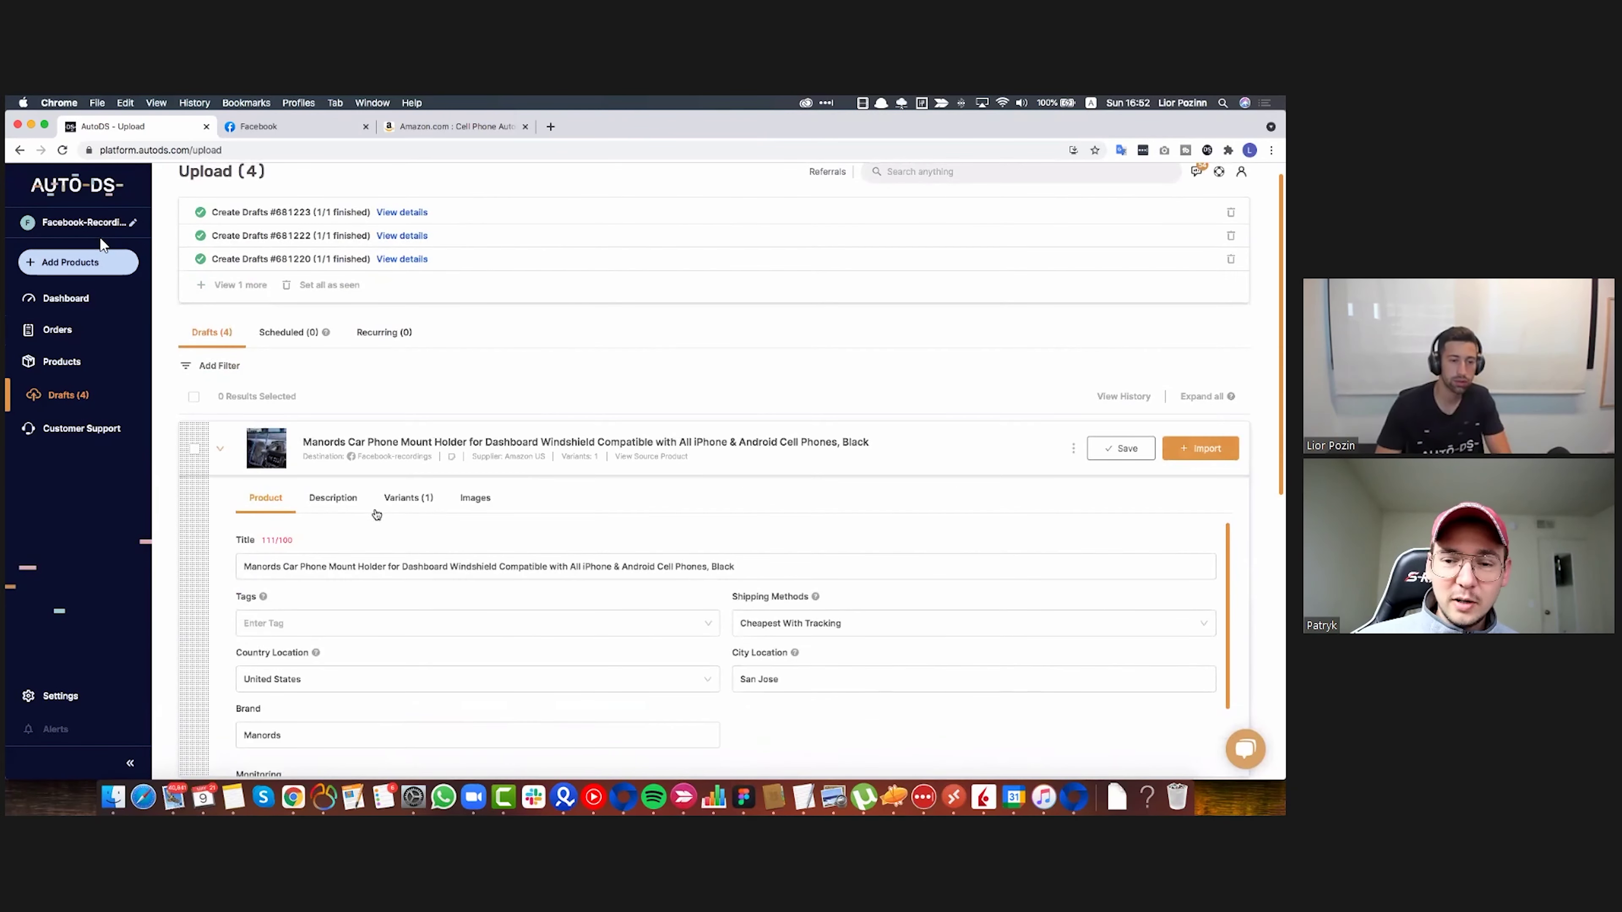
pyautogui.scroll(-1, 345, 506)
pyautogui.click(370, 469)
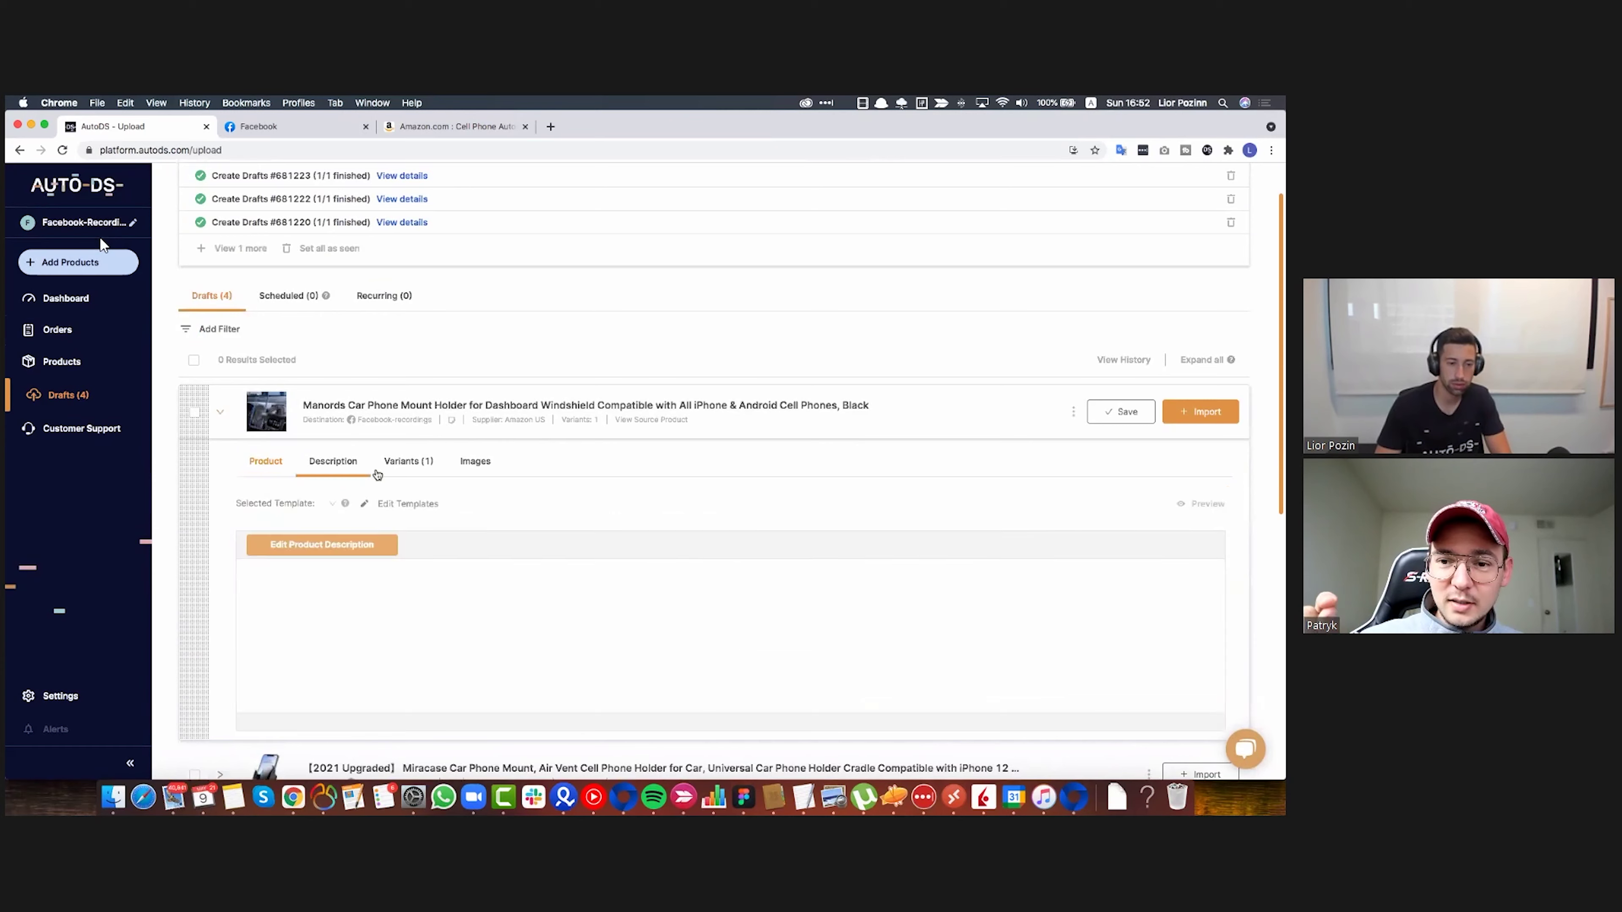
# Check the Manords draft's variants and open the Manords Car Phone Mount Holder's product page on Amazon
pyautogui.click(404, 460)
pyautogui.click(456, 126)
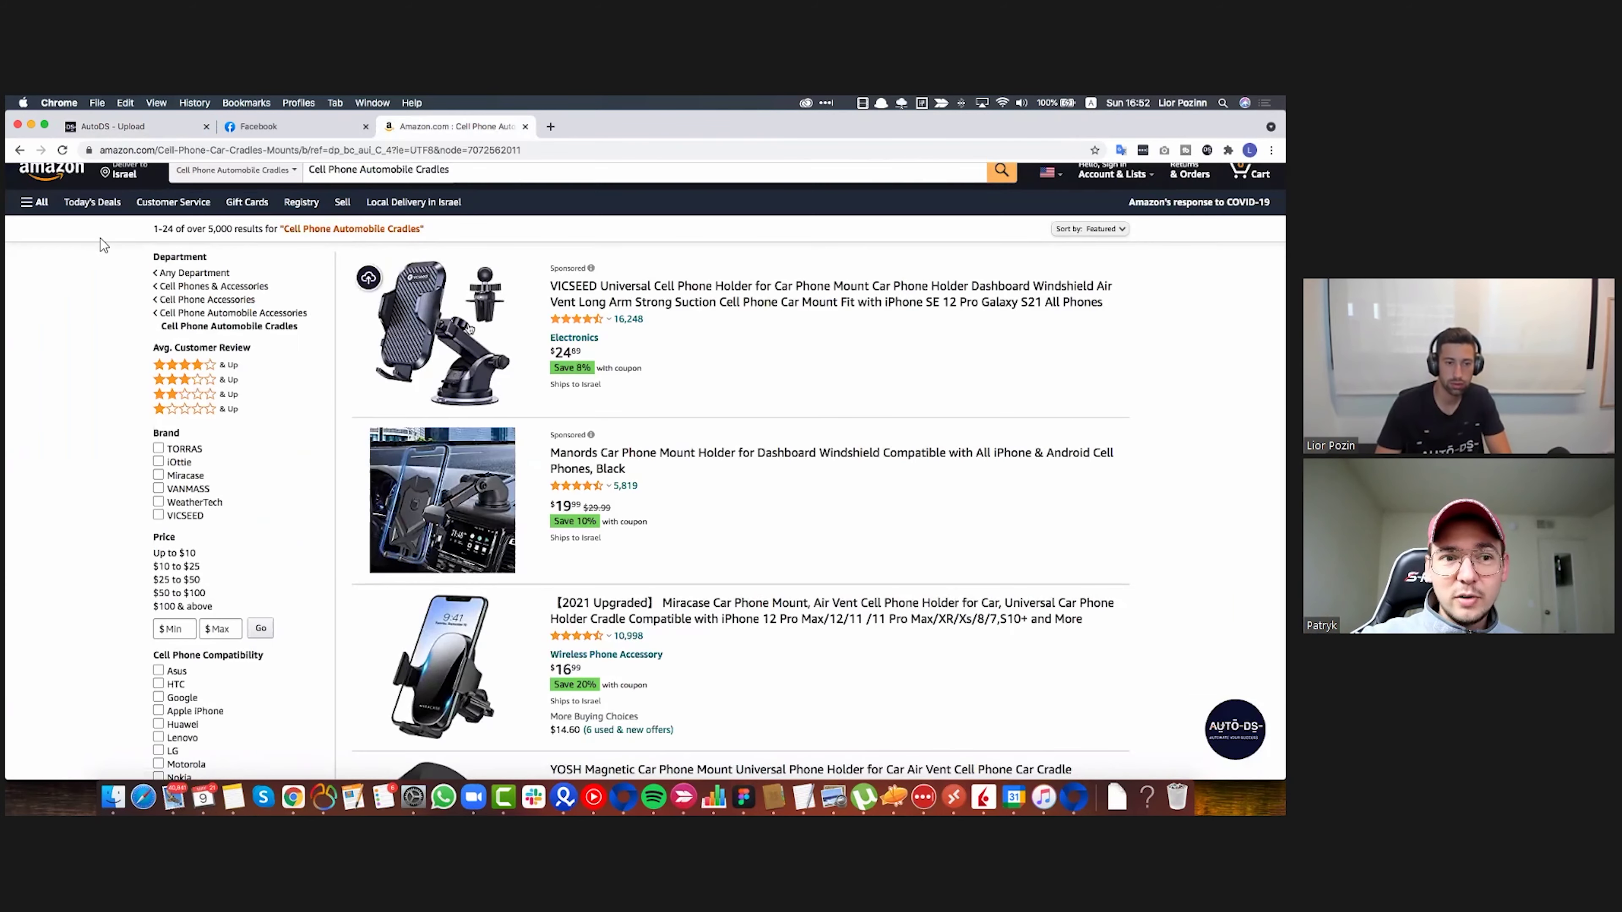
pyautogui.click(447, 499)
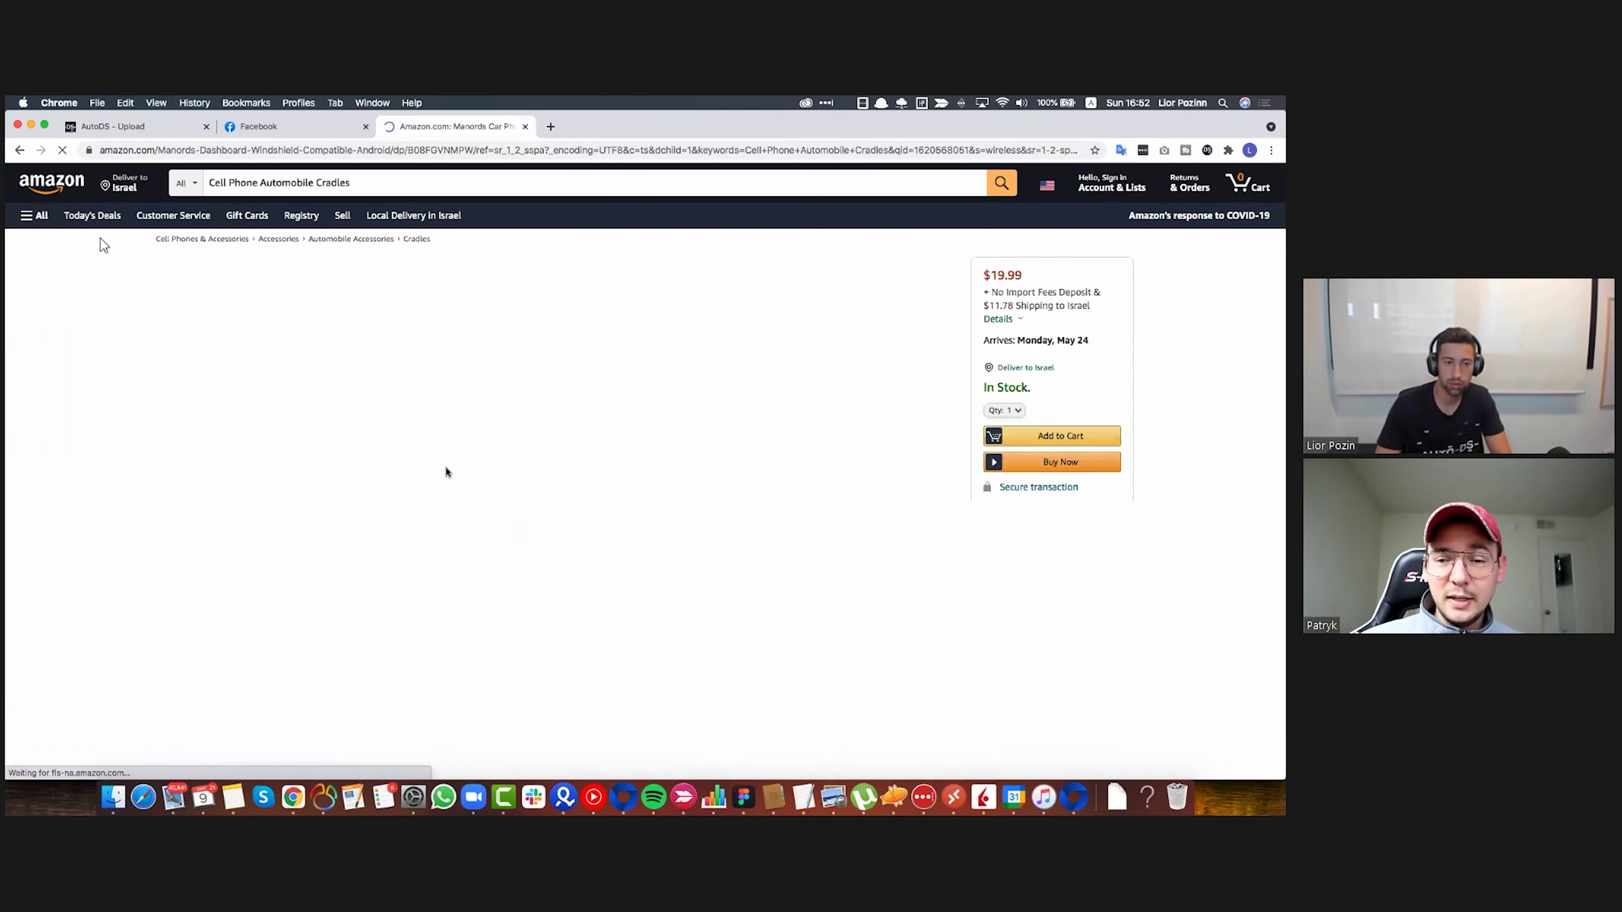
pyautogui.moveTo(575, 341)
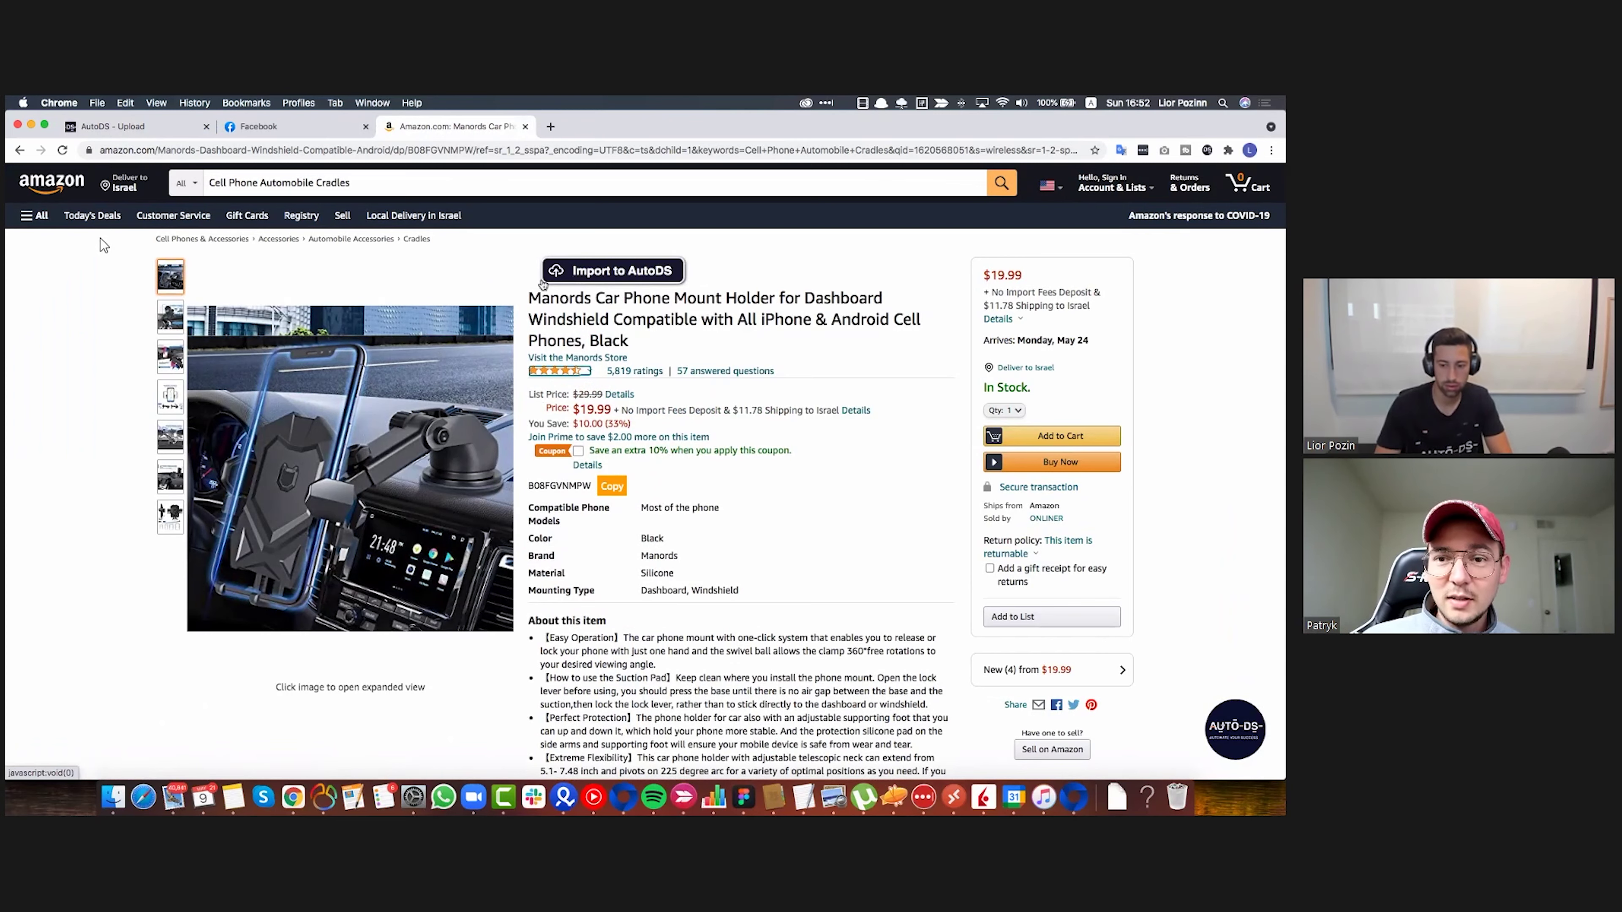
# Return to AutoDS and examine the Manords draft's title, shipping, location, brand and monitoring fields
pyautogui.click(153, 127)
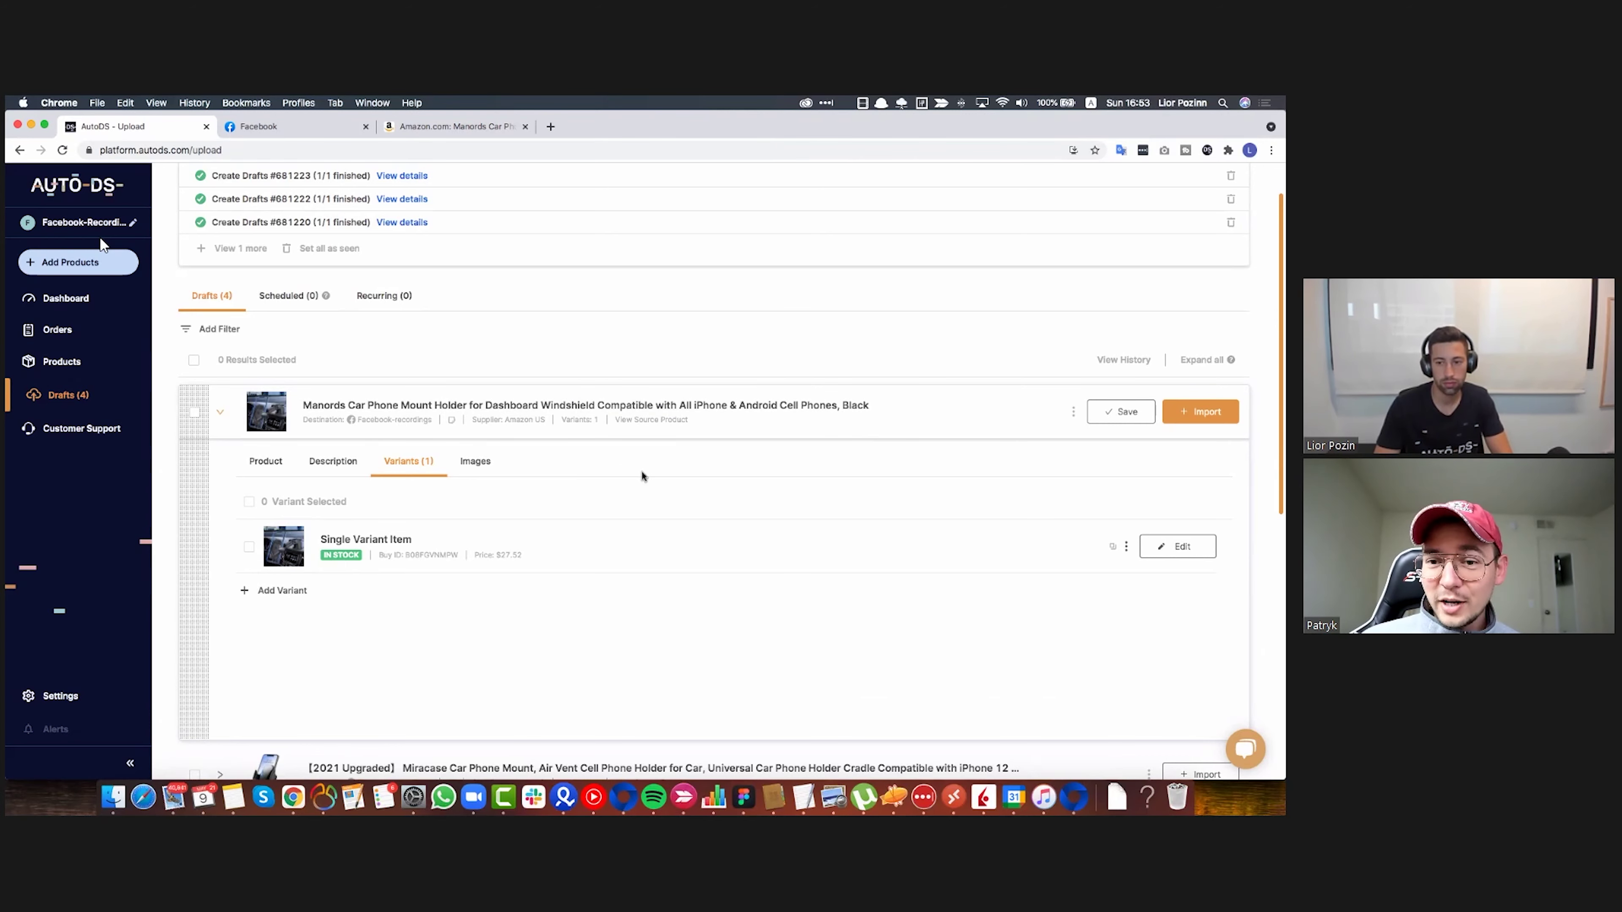
pyautogui.click(265, 461)
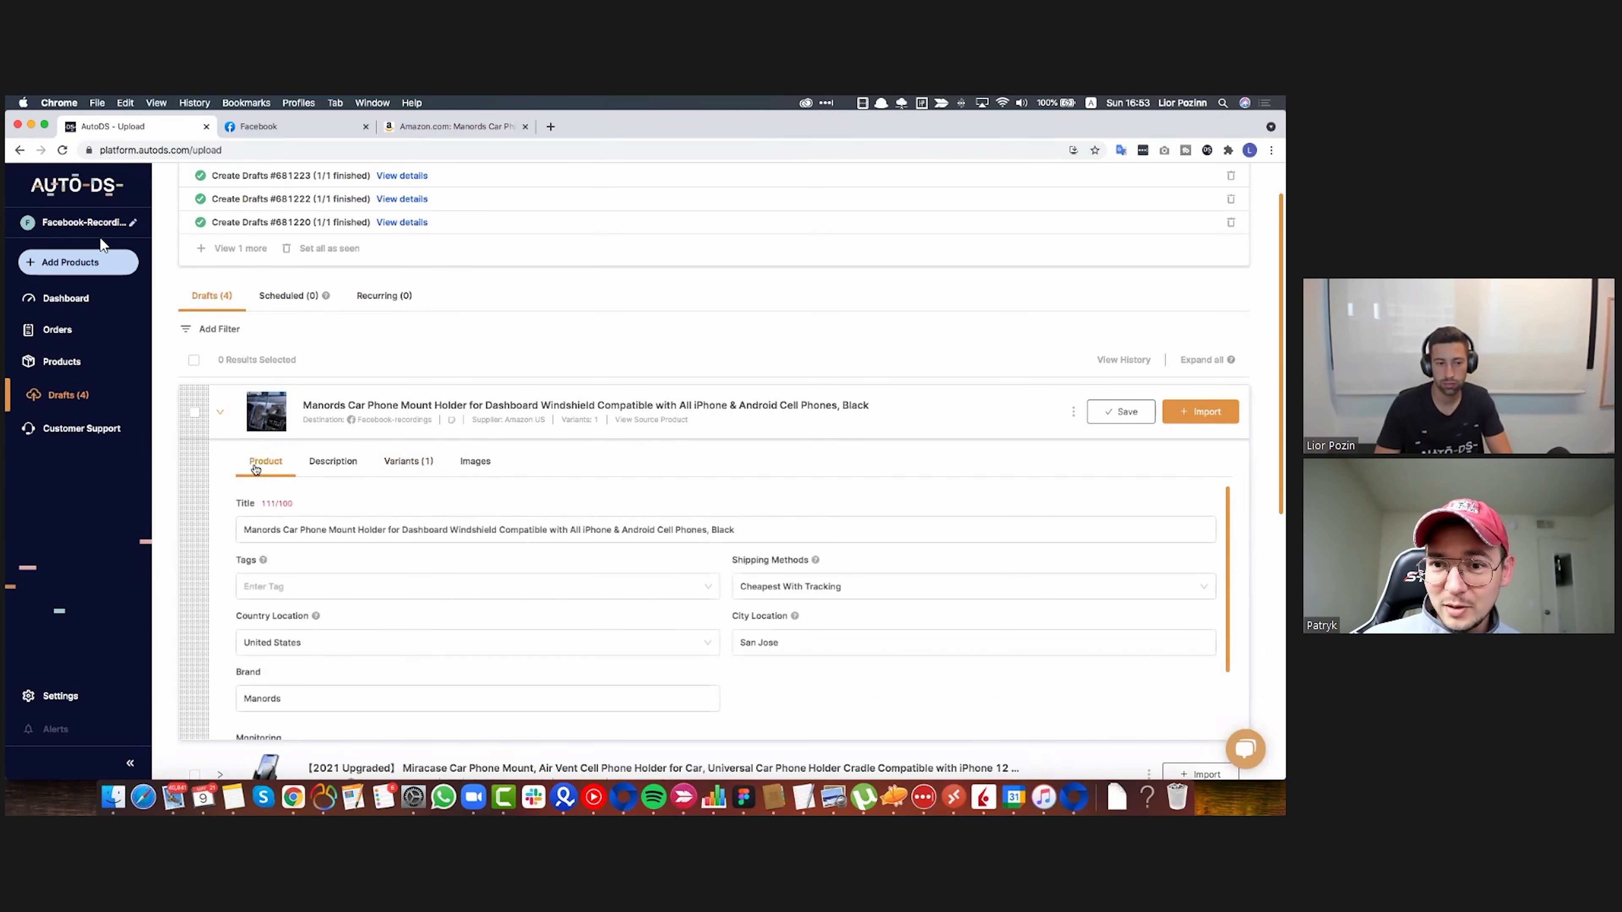
pyautogui.scroll(-2, 730, 635)
pyautogui.scroll(2, 731, 640)
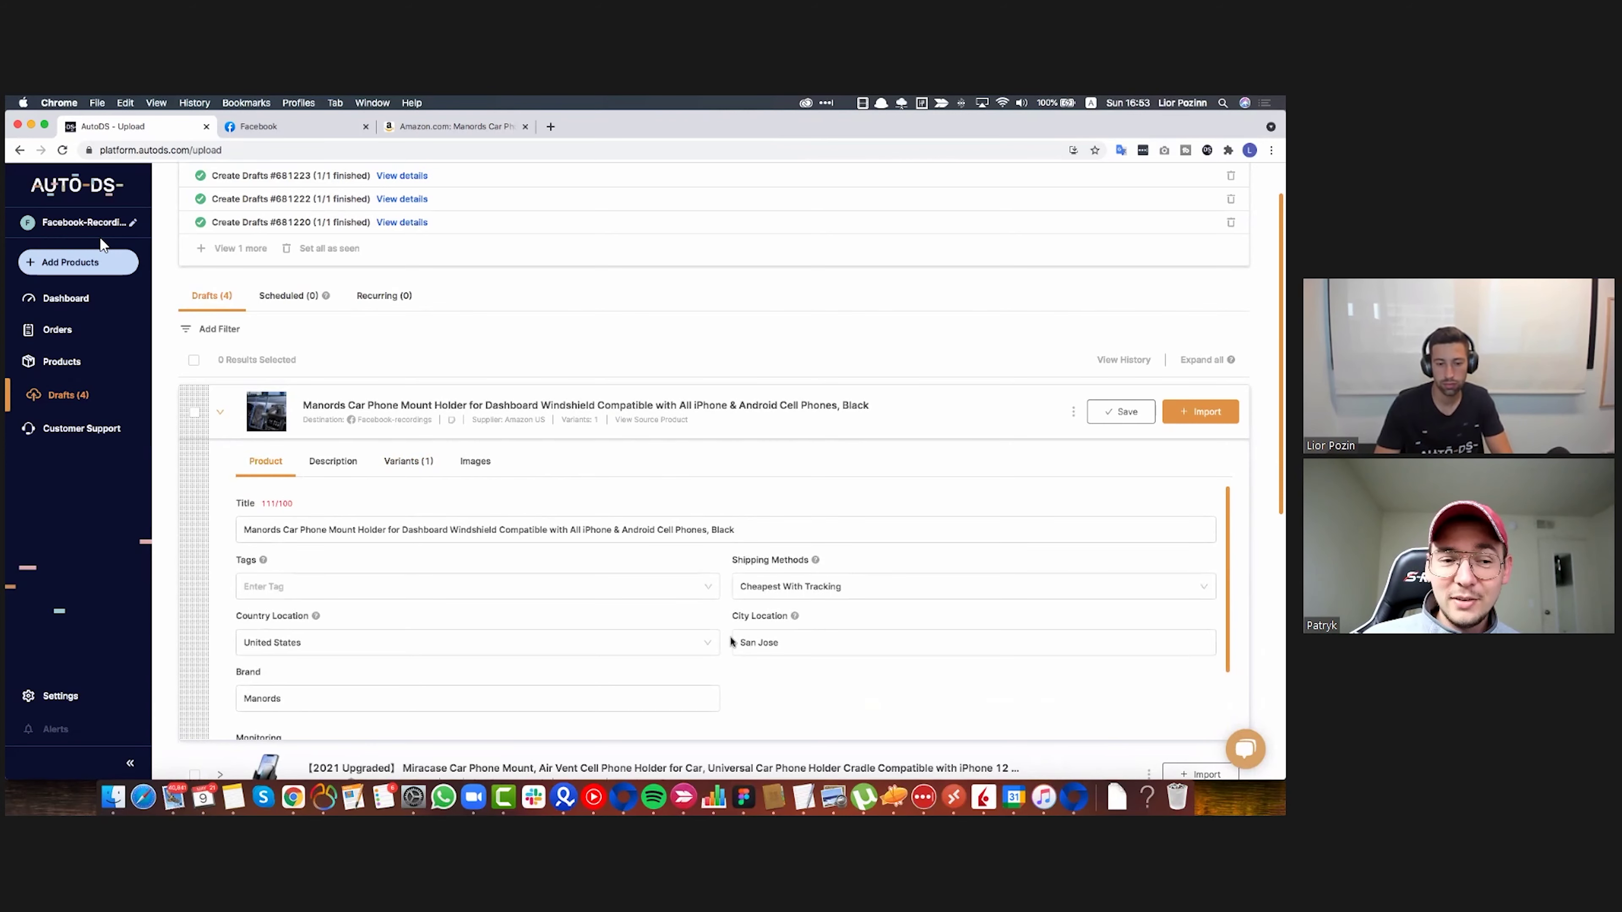
pyautogui.scroll(2, 729, 641)
pyautogui.scroll(-2, 730, 640)
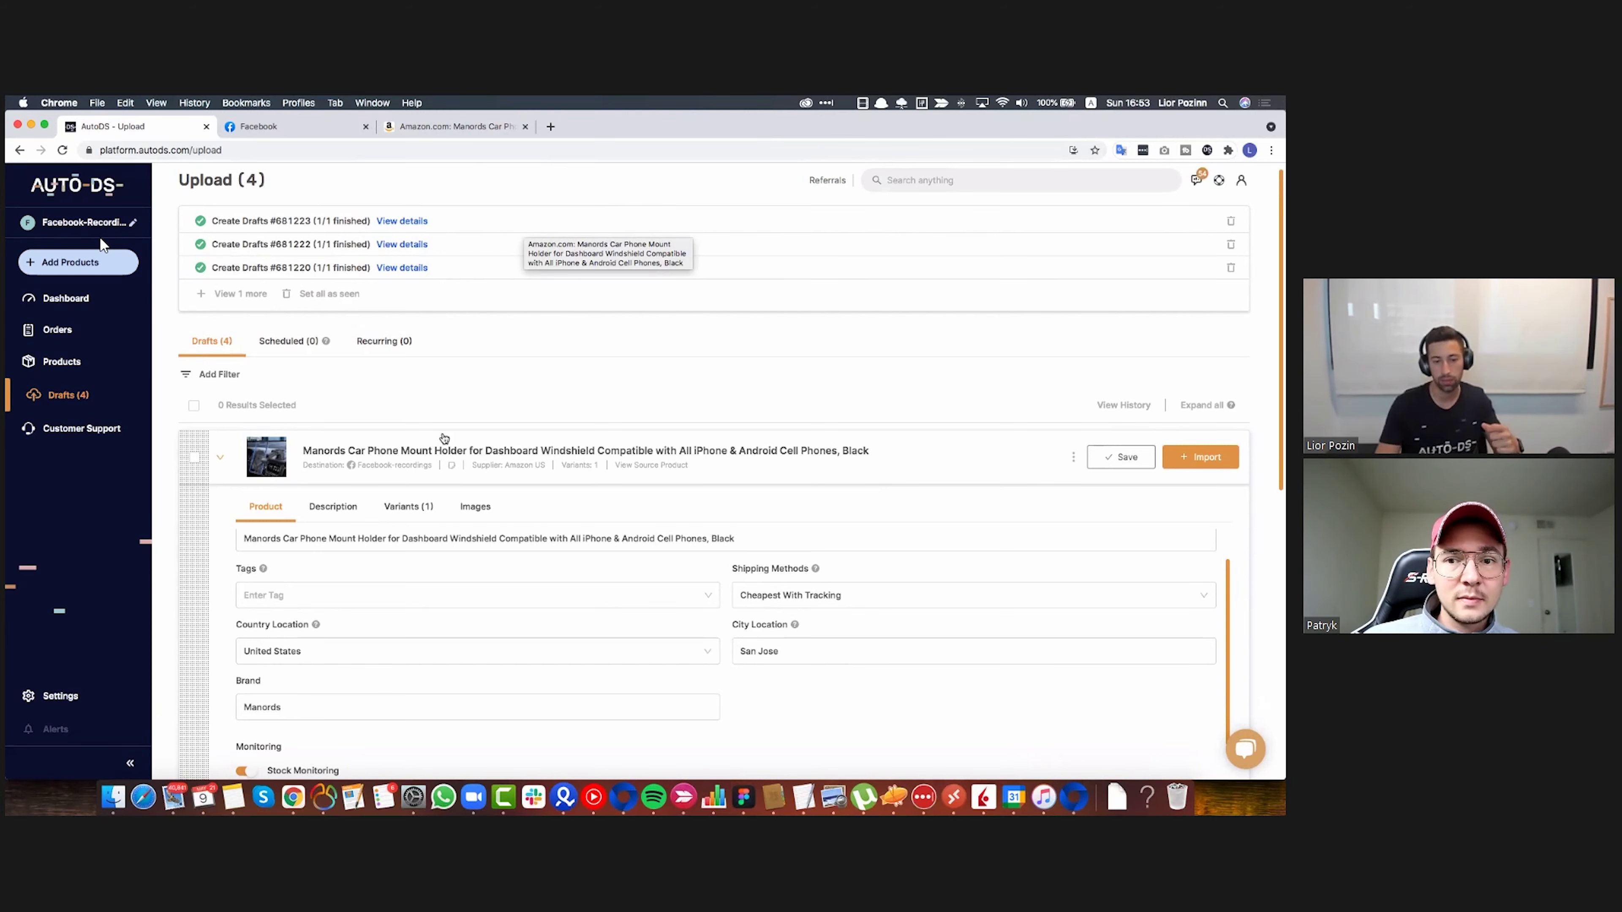
pyautogui.scroll(-1, 464, 450)
pyautogui.scroll(1, 319, 435)
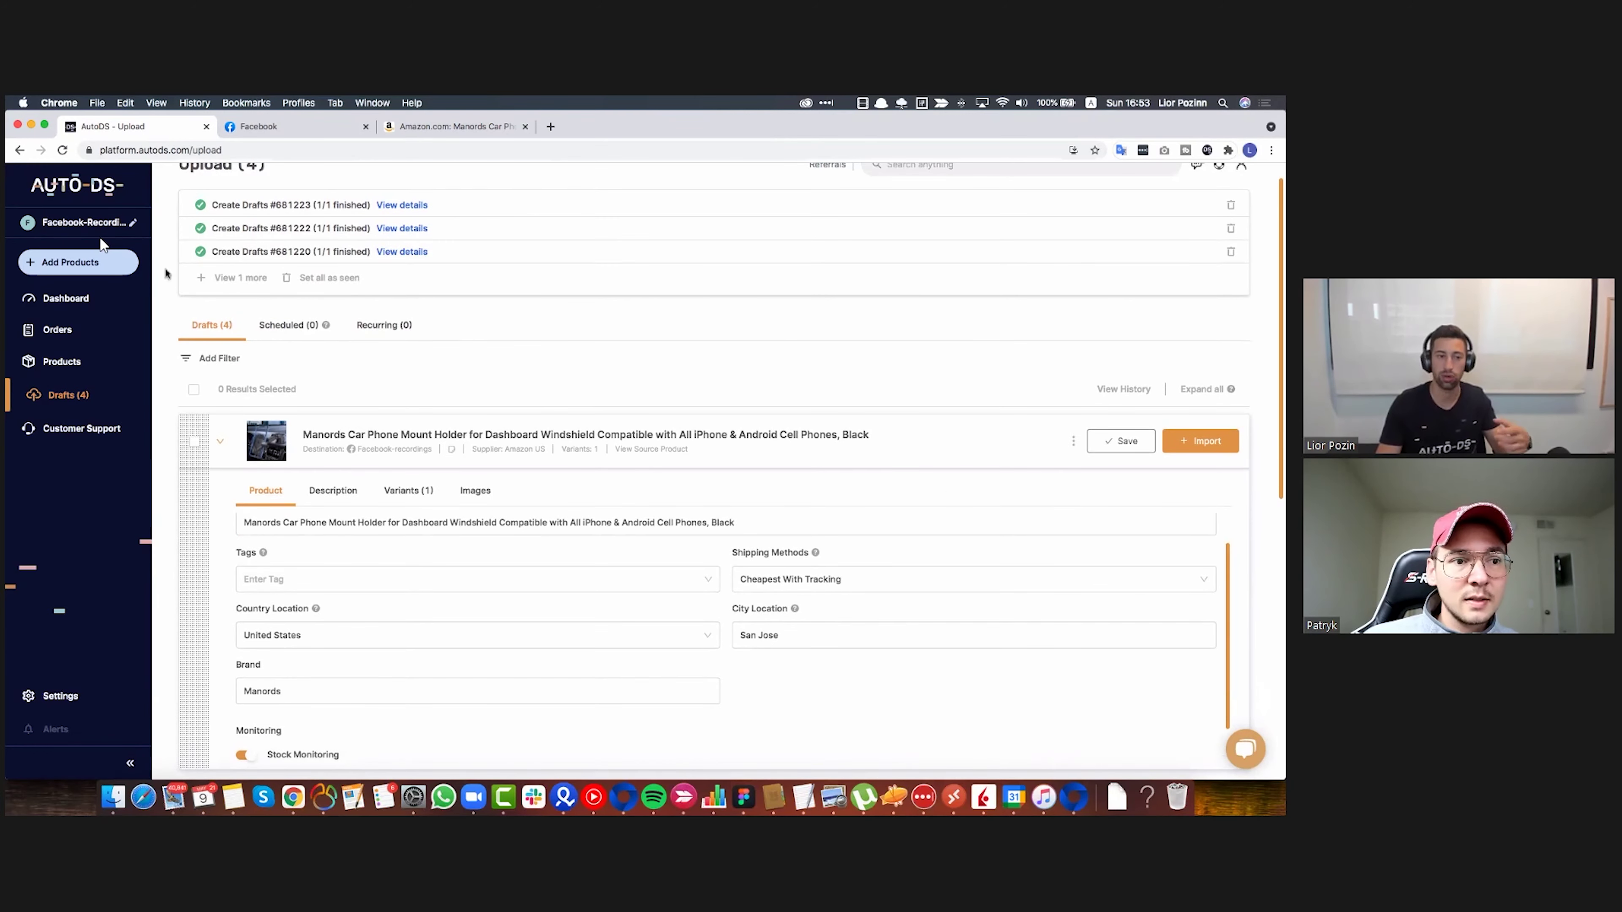
pyautogui.scroll(1, 233, 217)
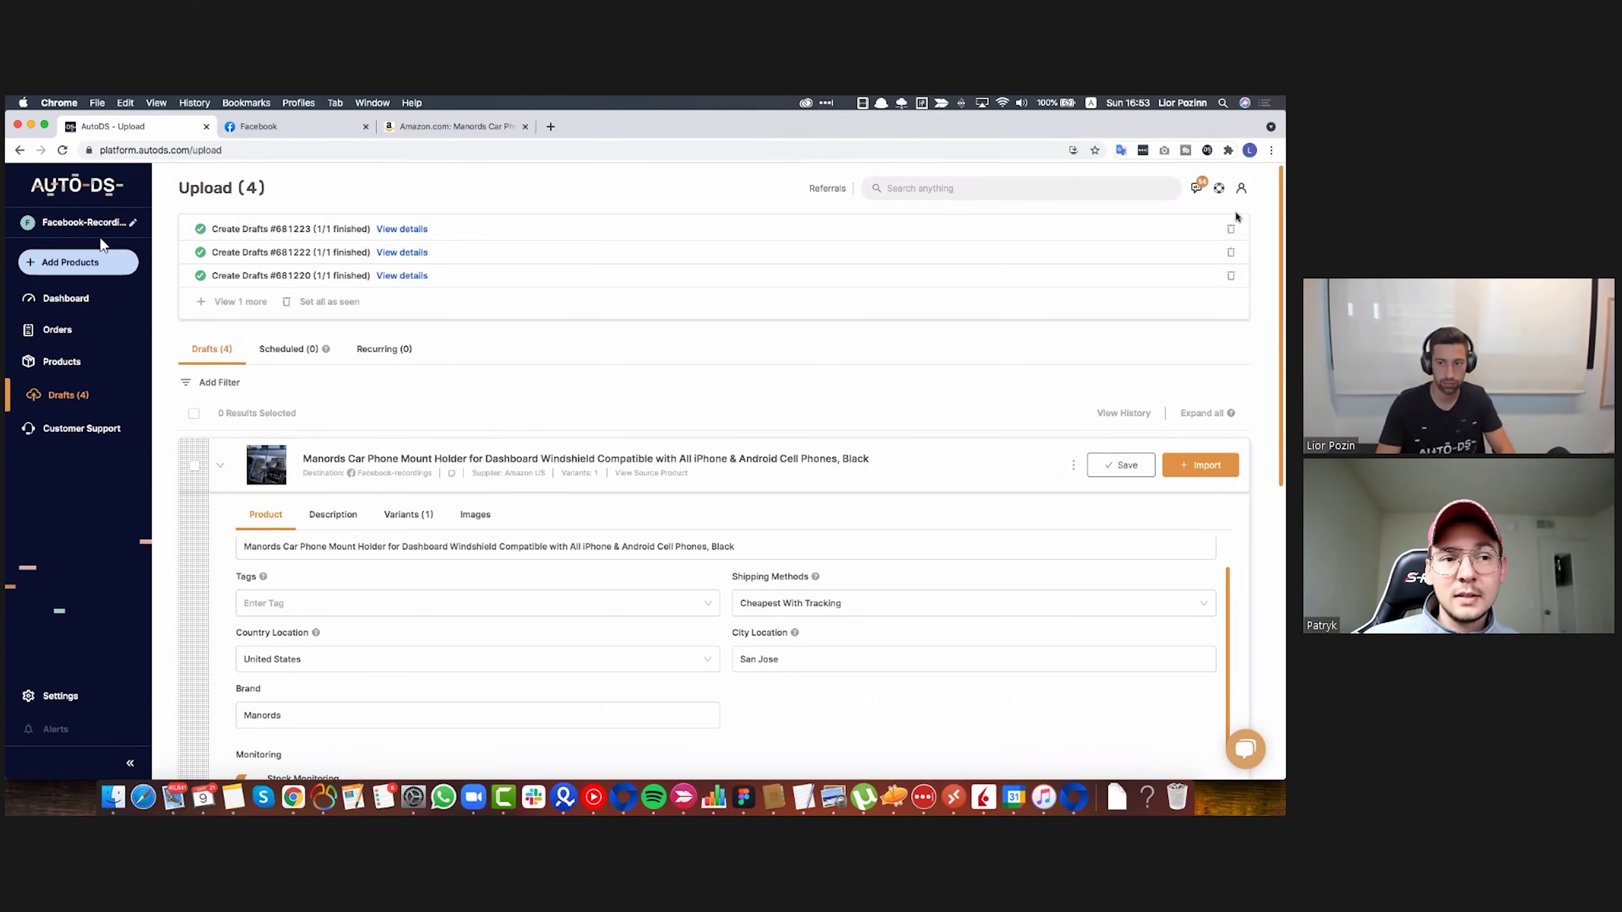
pyautogui.scroll(1, 546, 440)
pyautogui.scroll(-1, 544, 440)
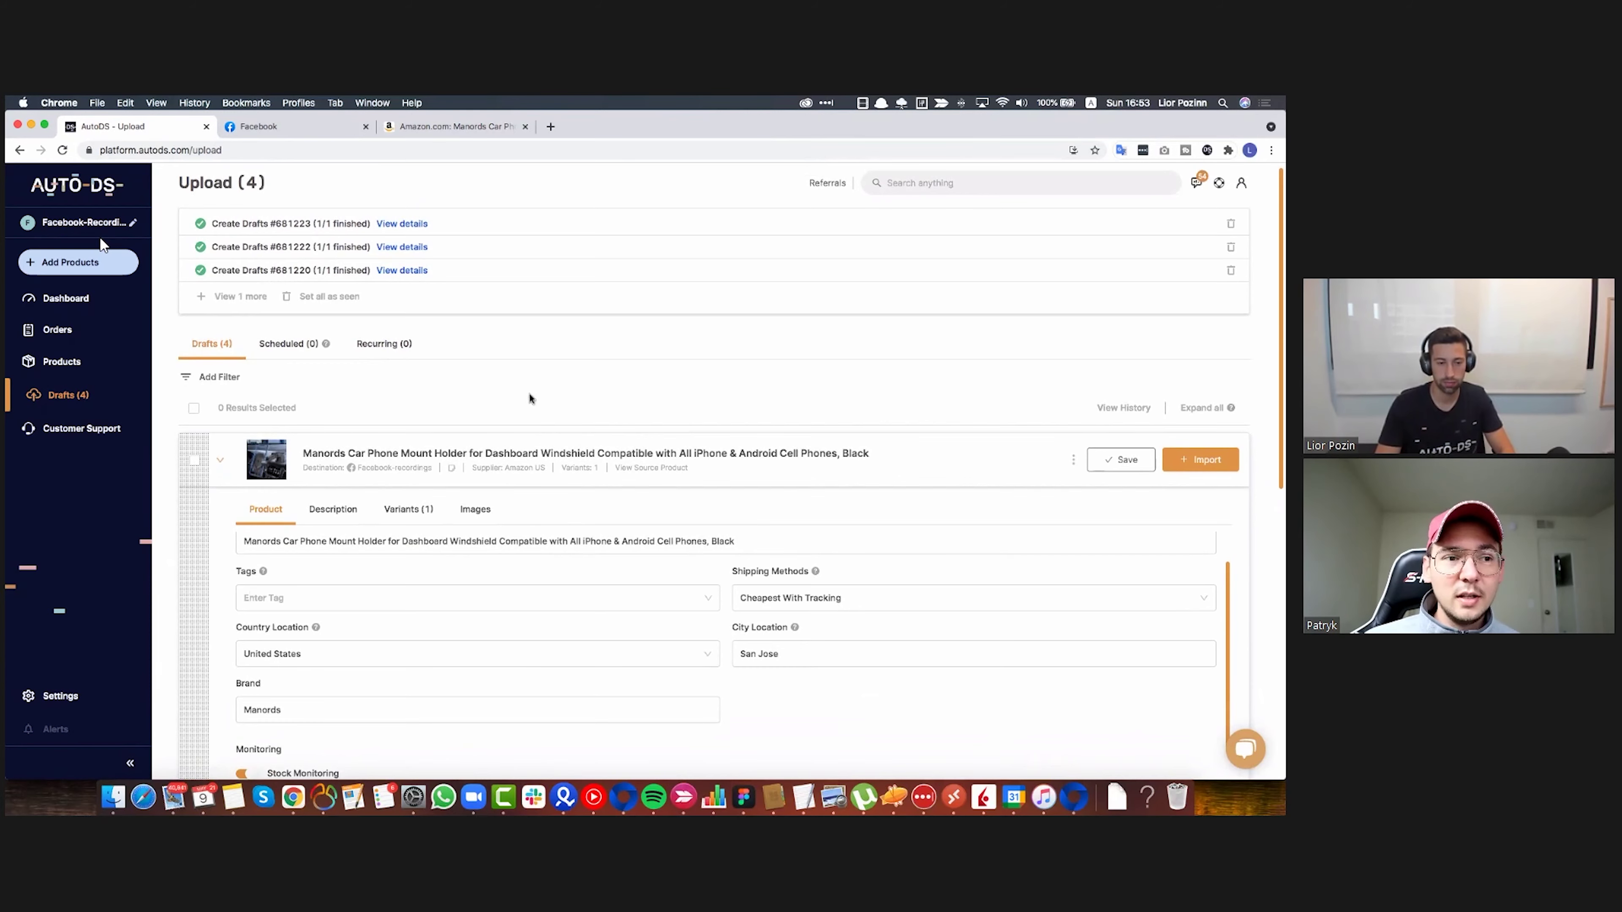
pyautogui.scroll(-5, 446, 442)
pyautogui.scroll(5, 445, 440)
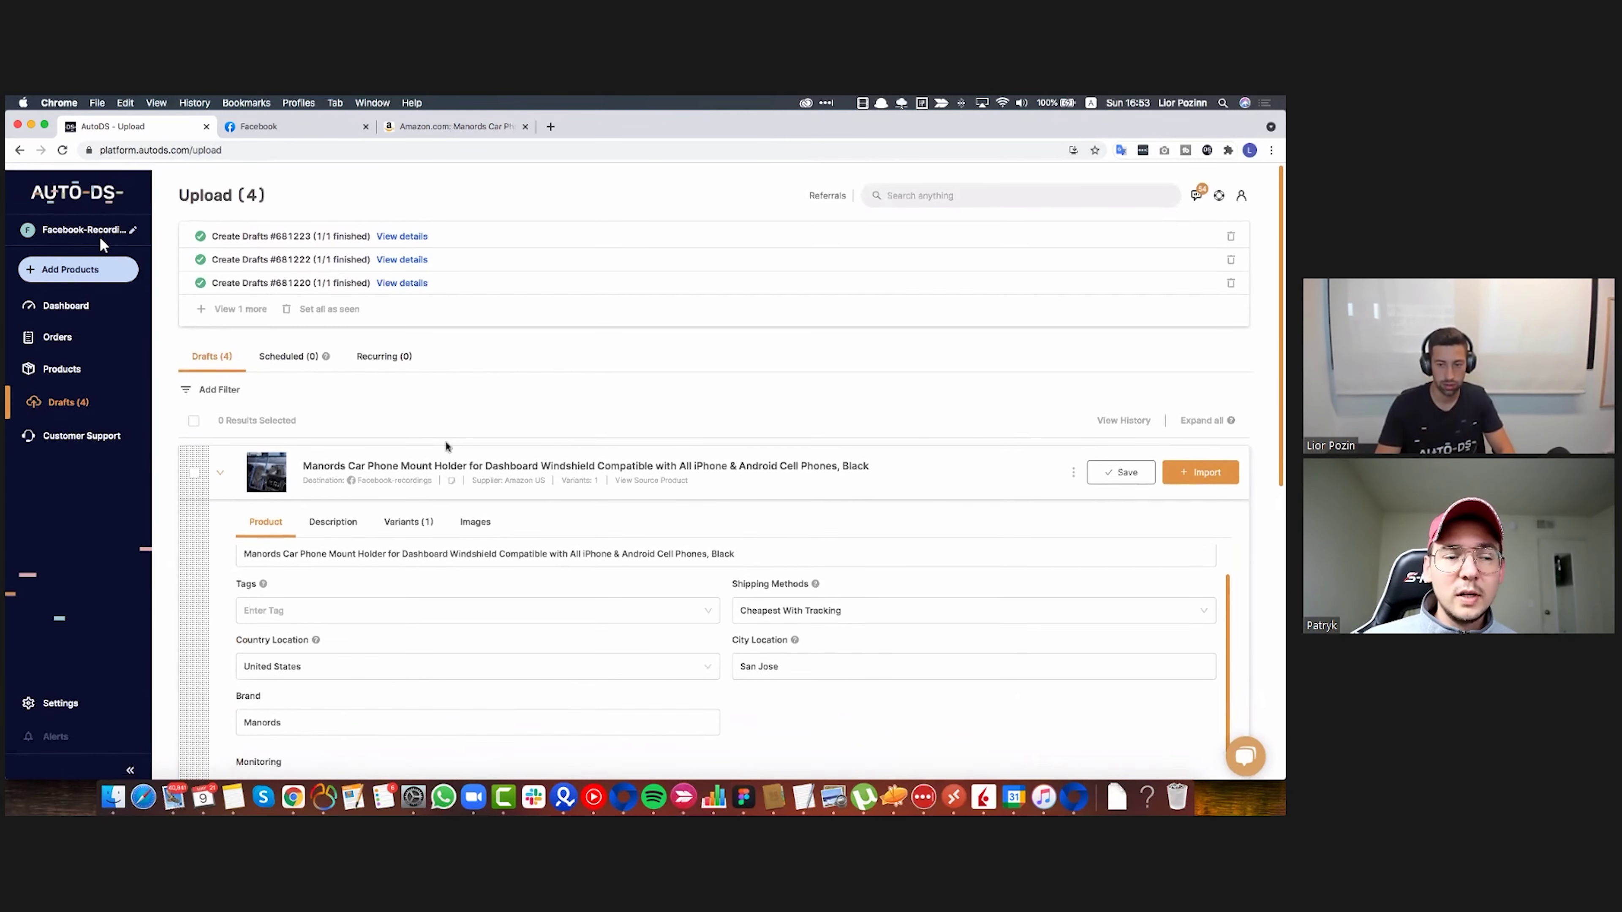
pyautogui.scroll(-2, 460, 447)
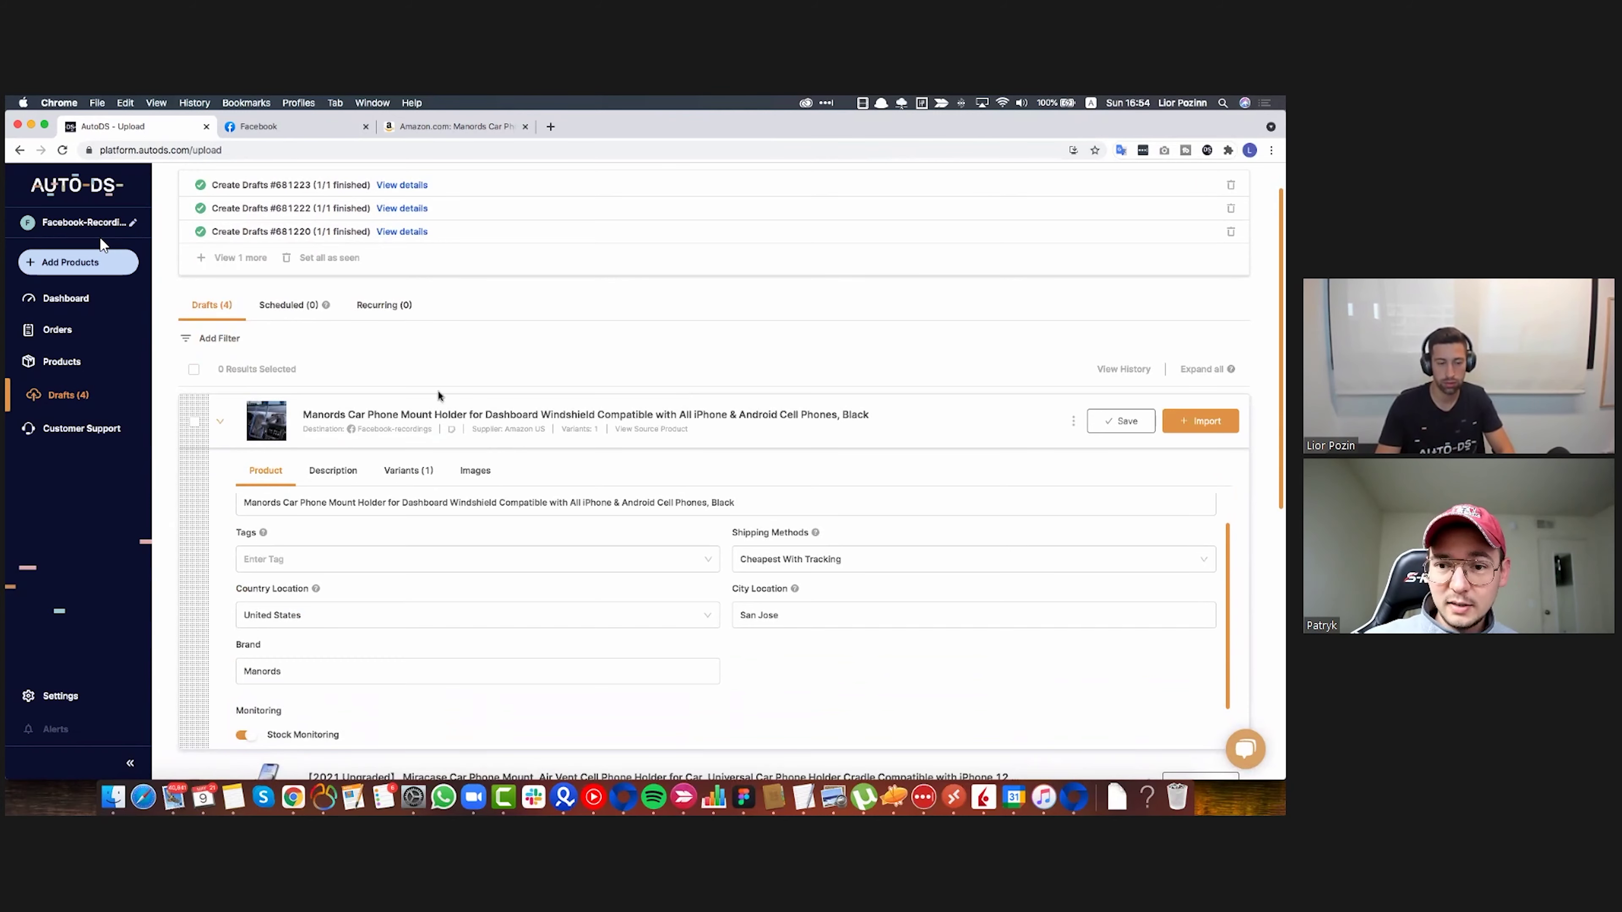
pyautogui.scroll(-4, 370, 463)
pyautogui.scroll(3, 351, 461)
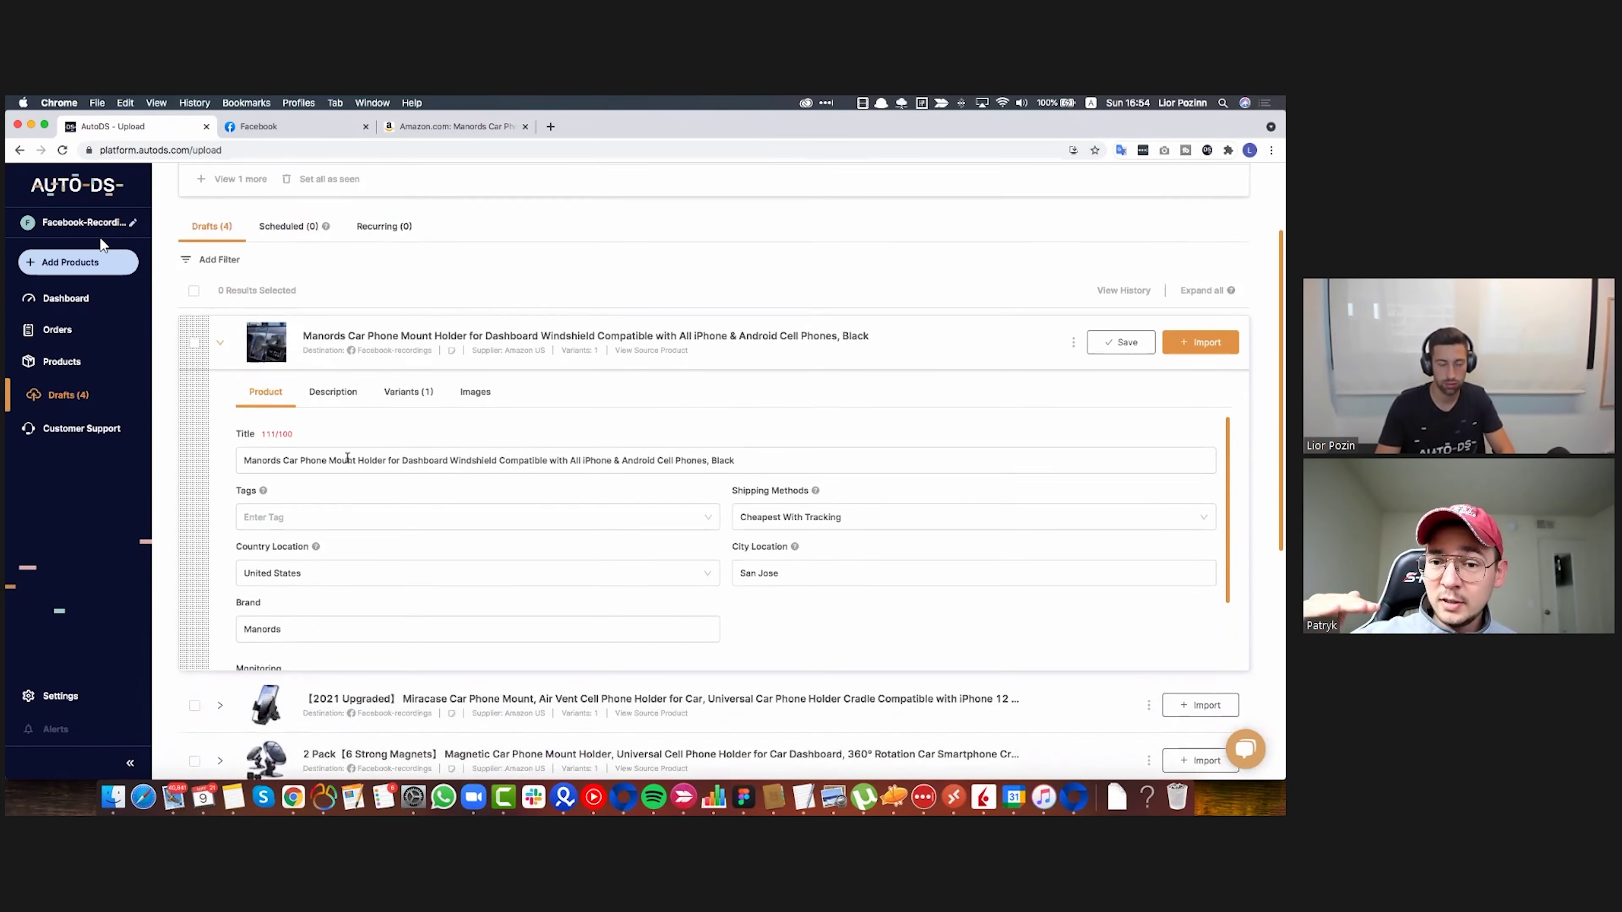
pyautogui.scroll(-6, 347, 463)
pyautogui.scroll(3, 502, 492)
pyautogui.scroll(3, 502, 492)
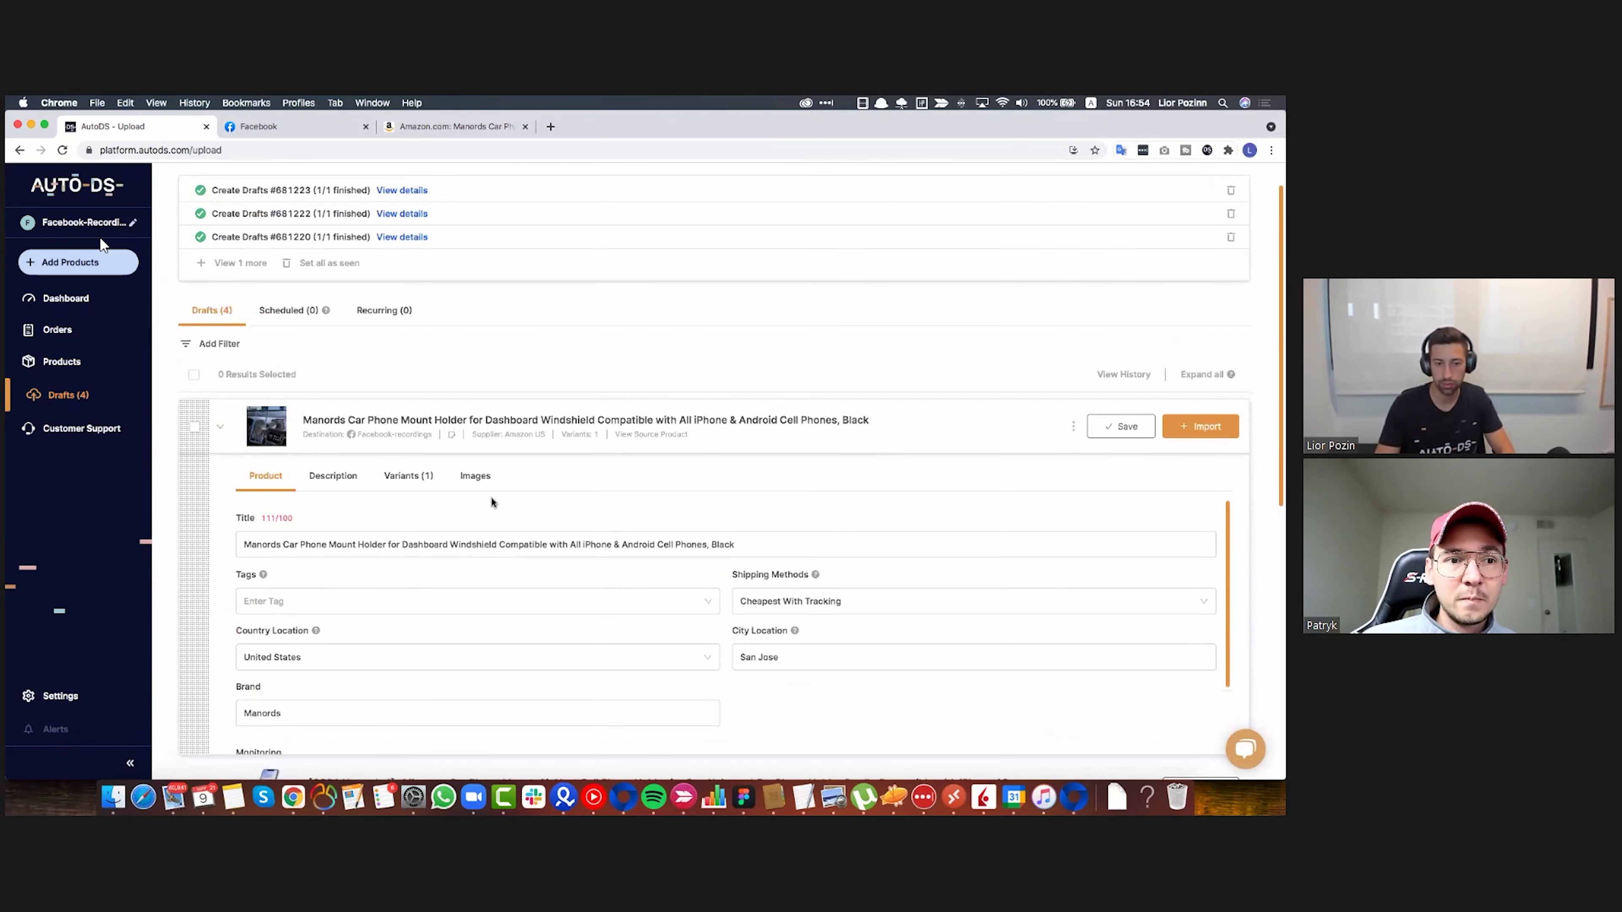
# Import the Manords Car Phone Mount Holder and the Miracase Car Phone Mount drafts into the Facebook store
pyautogui.click(1200, 426)
pyautogui.scroll(-3, 604, 580)
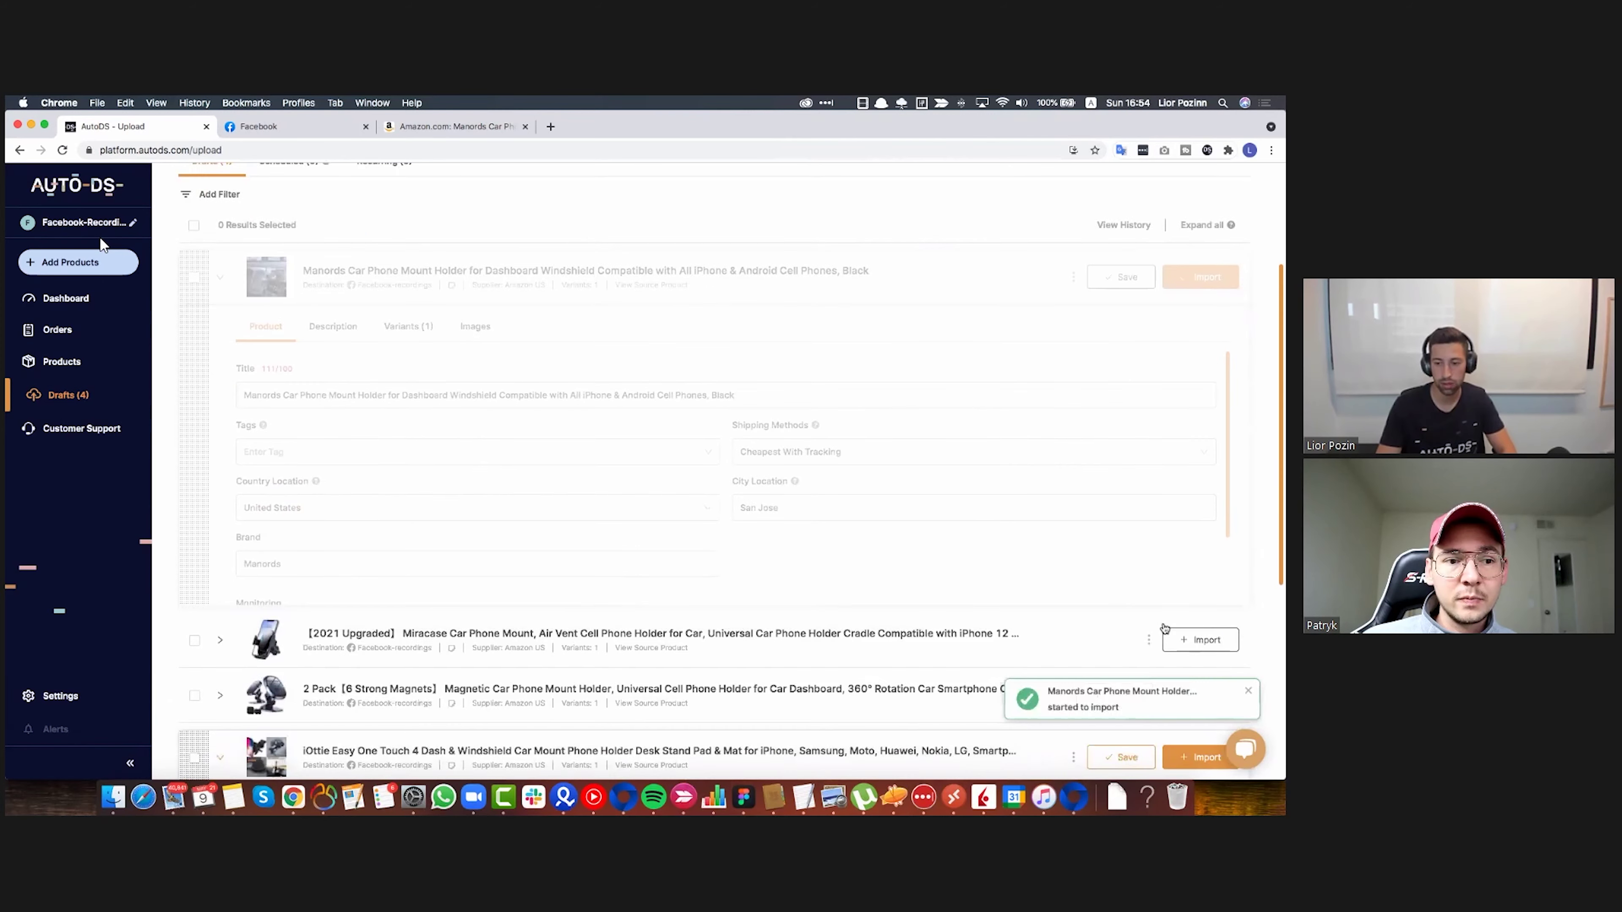
pyautogui.click(1193, 640)
pyautogui.scroll(2, 274, 462)
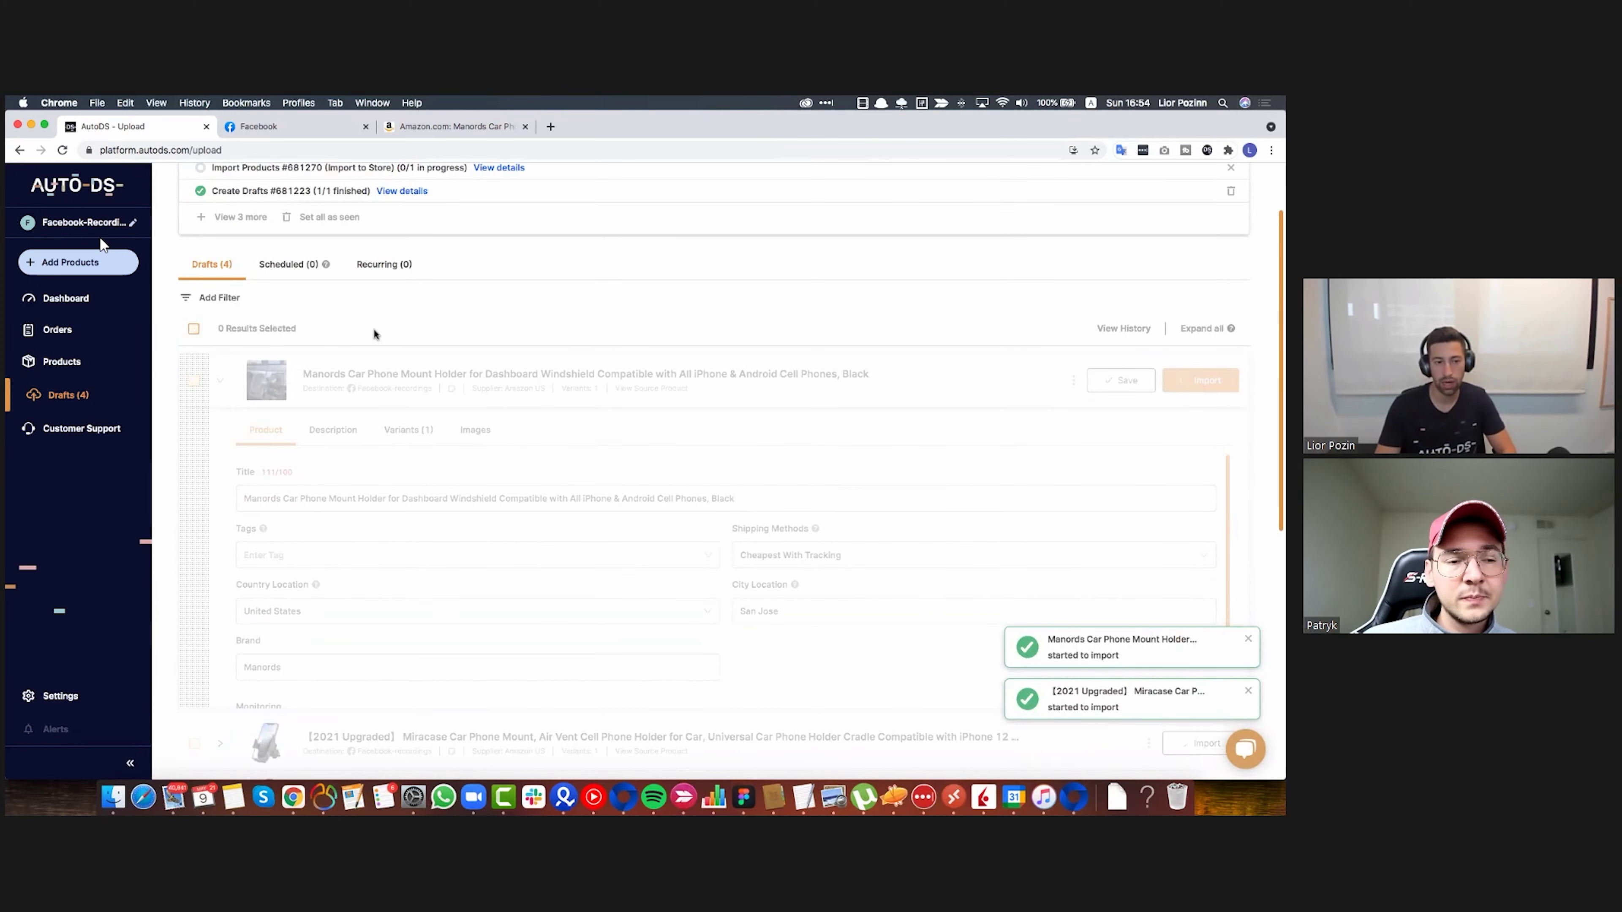
pyautogui.scroll(2, 291, 397)
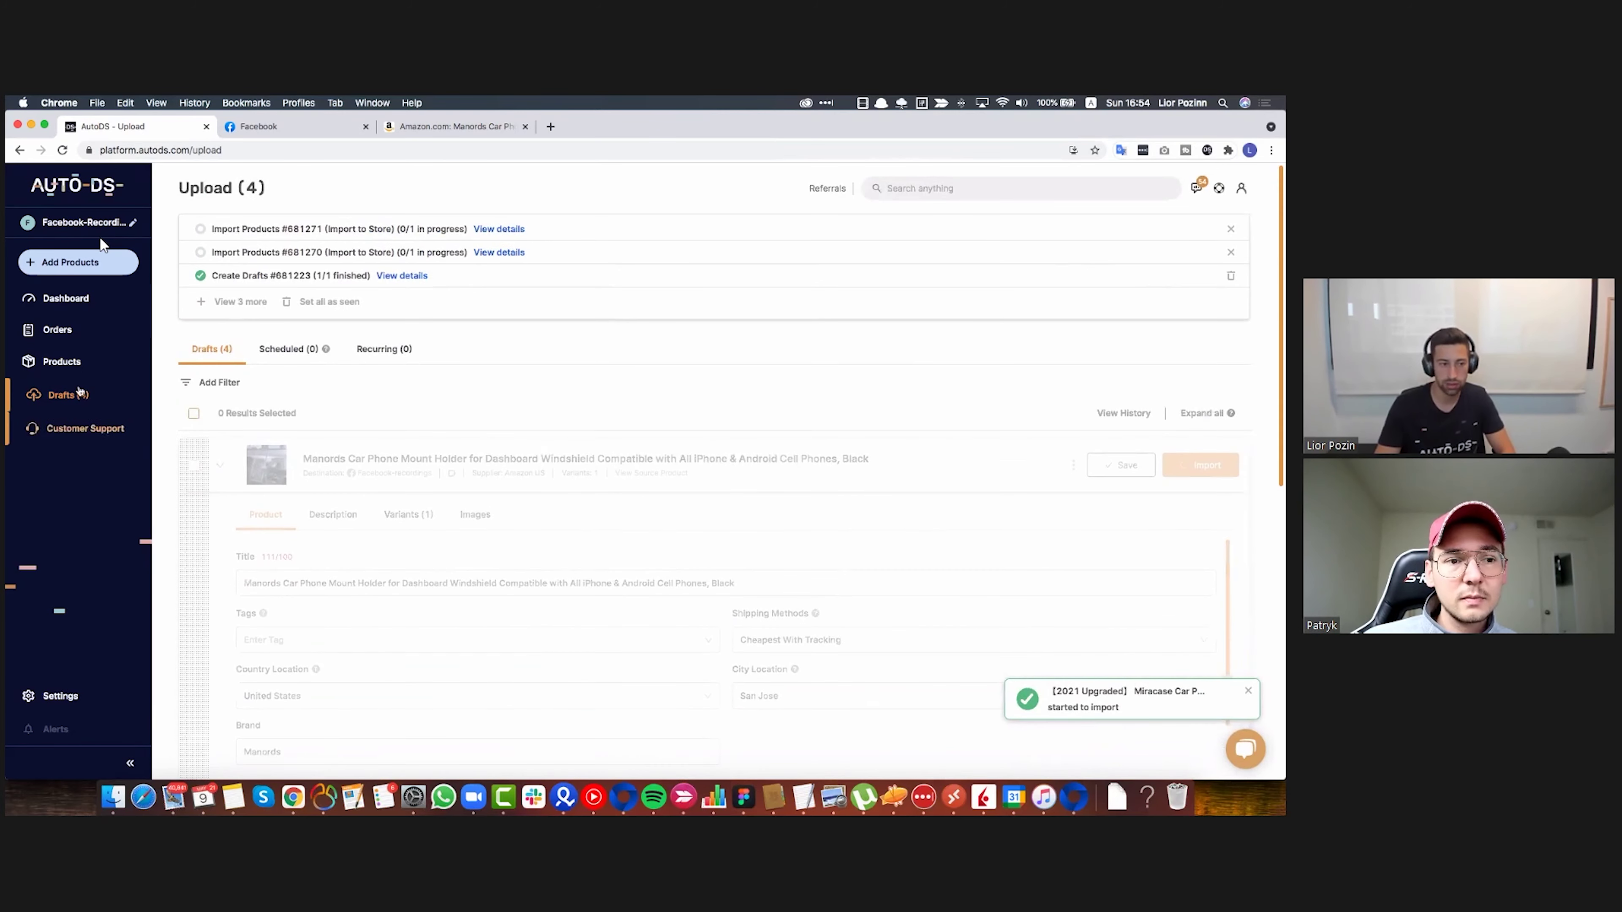
# Open the imported Miracase Car Phone Mount from the products list and examine its stock and price monitoring options
pyautogui.click(62, 361)
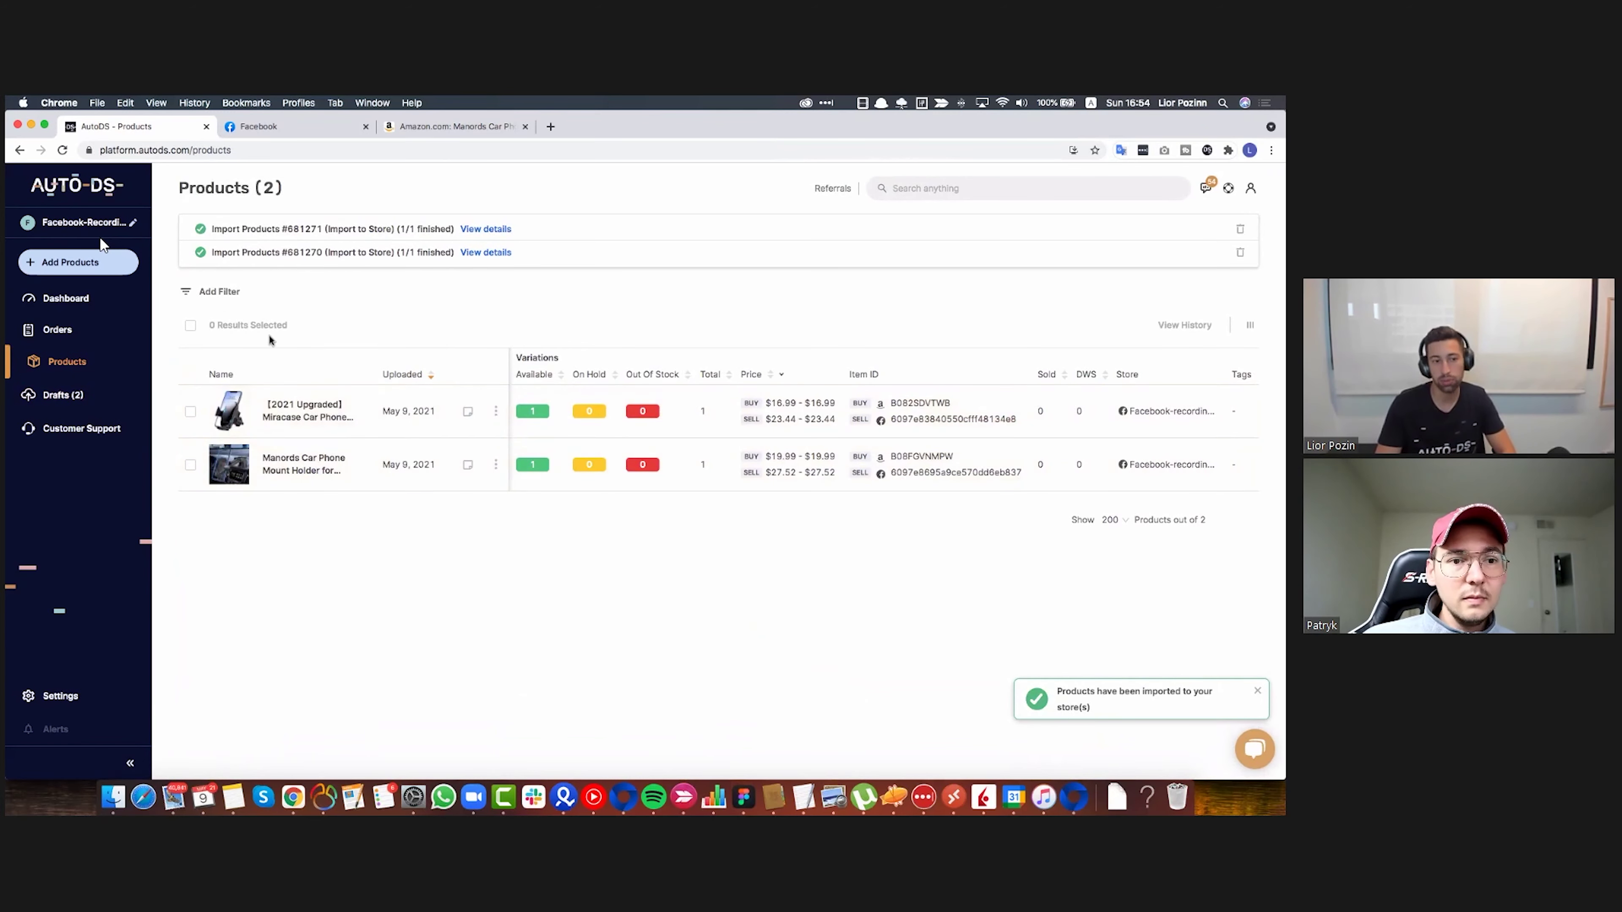
pyautogui.click(306, 411)
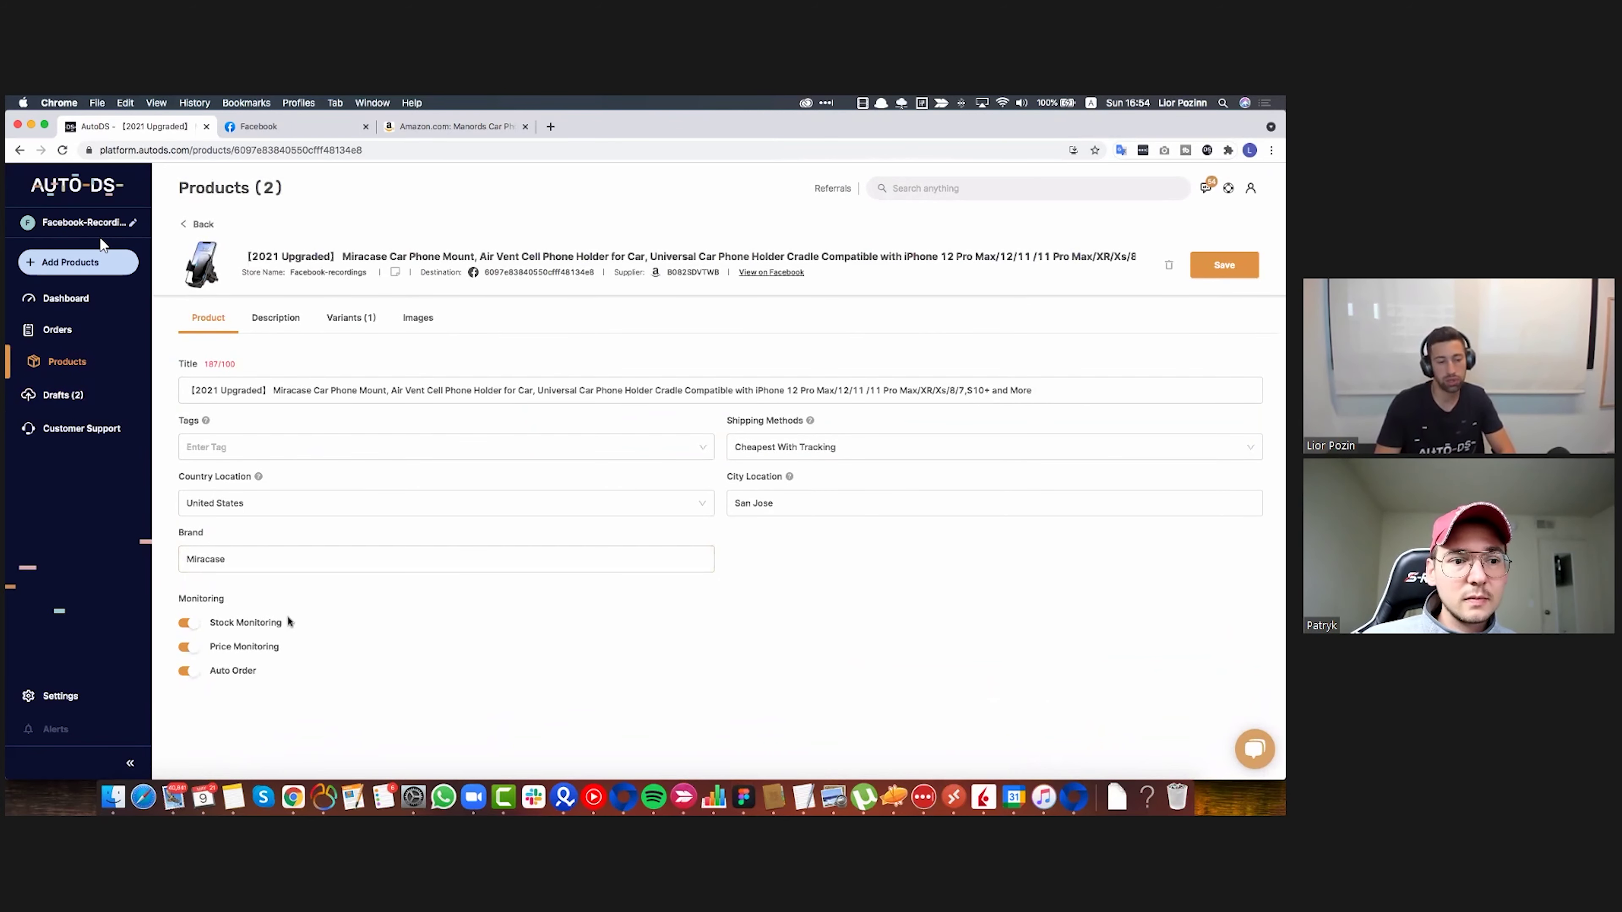
pyautogui.moveTo(282, 650); pyautogui.dragTo(207, 650)
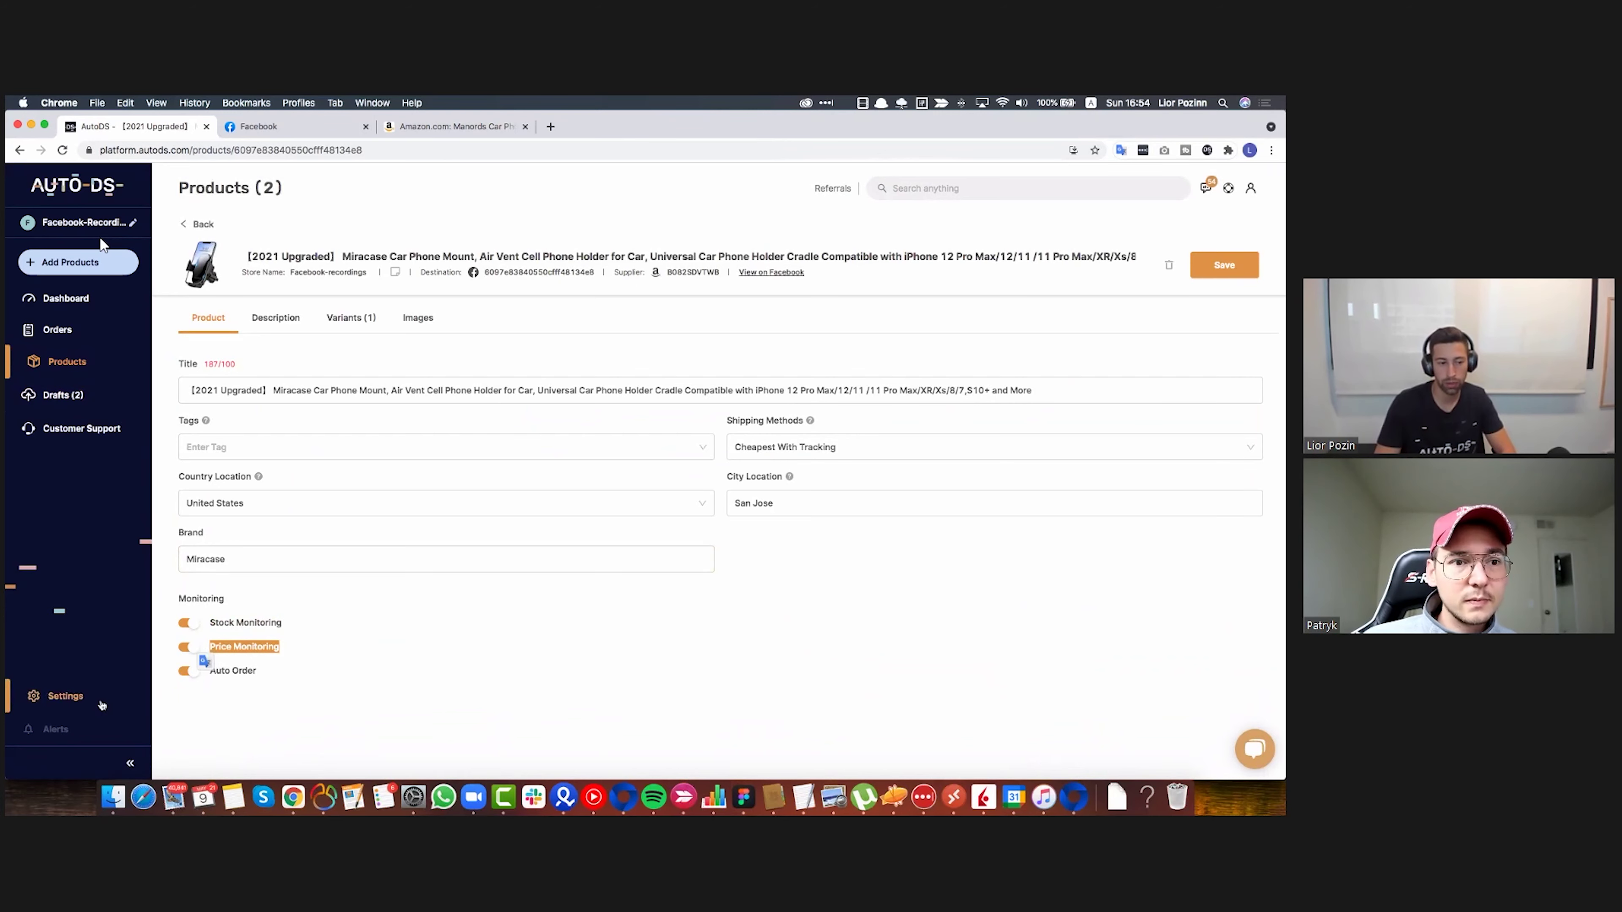
# Open the notification settings and examine the stock and price monitoring updates options
pyautogui.click(65, 696)
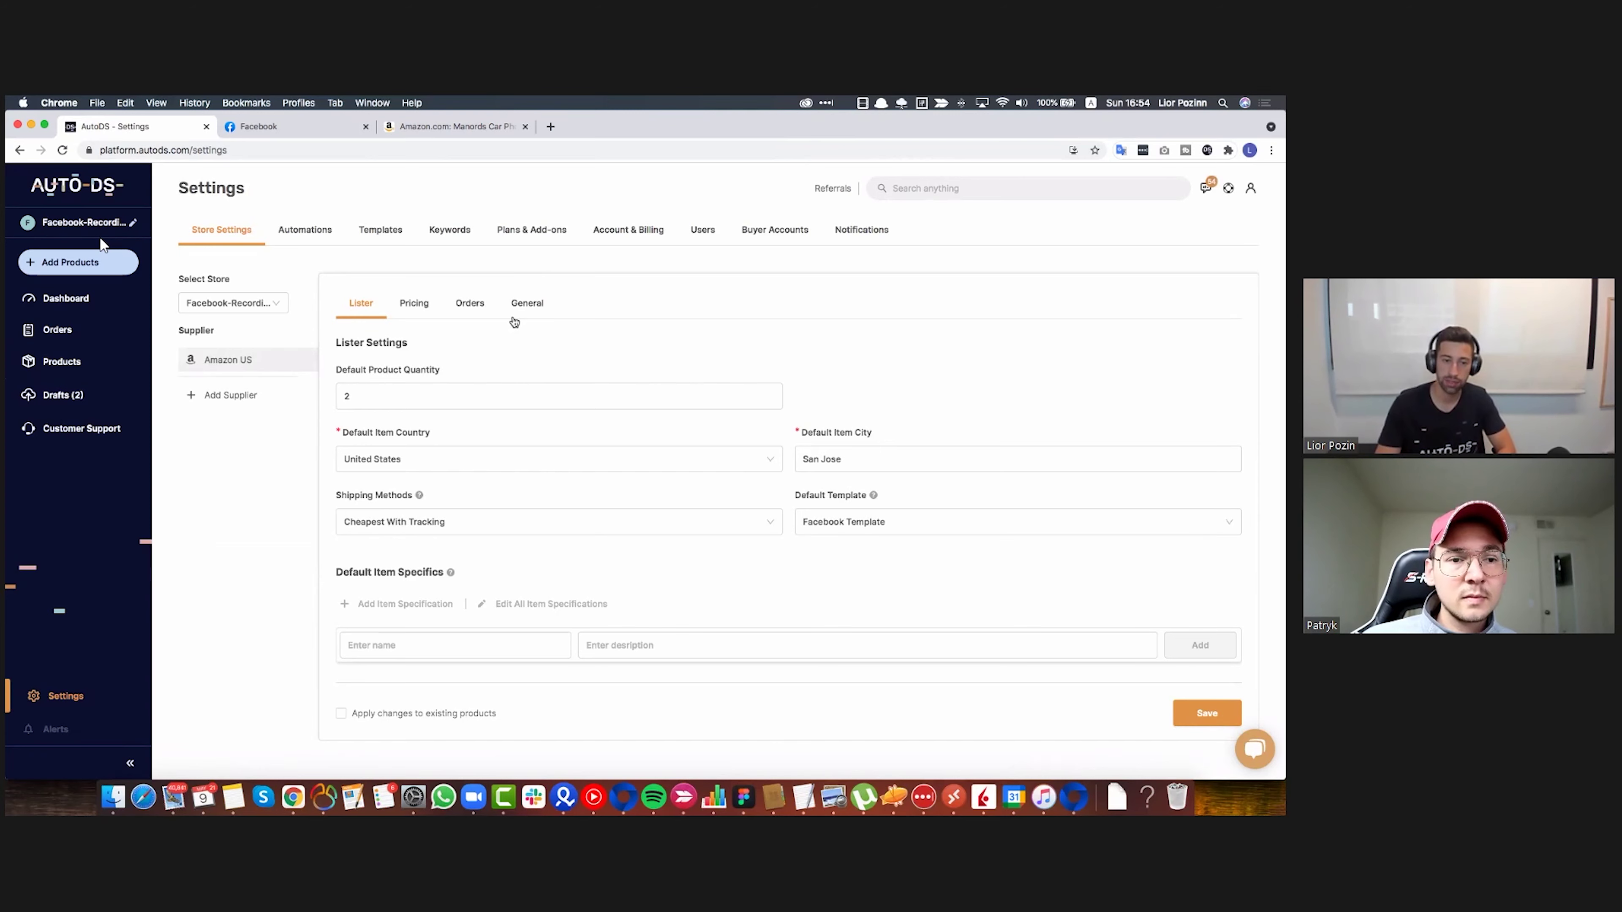
pyautogui.click(520, 306)
pyautogui.click(865, 230)
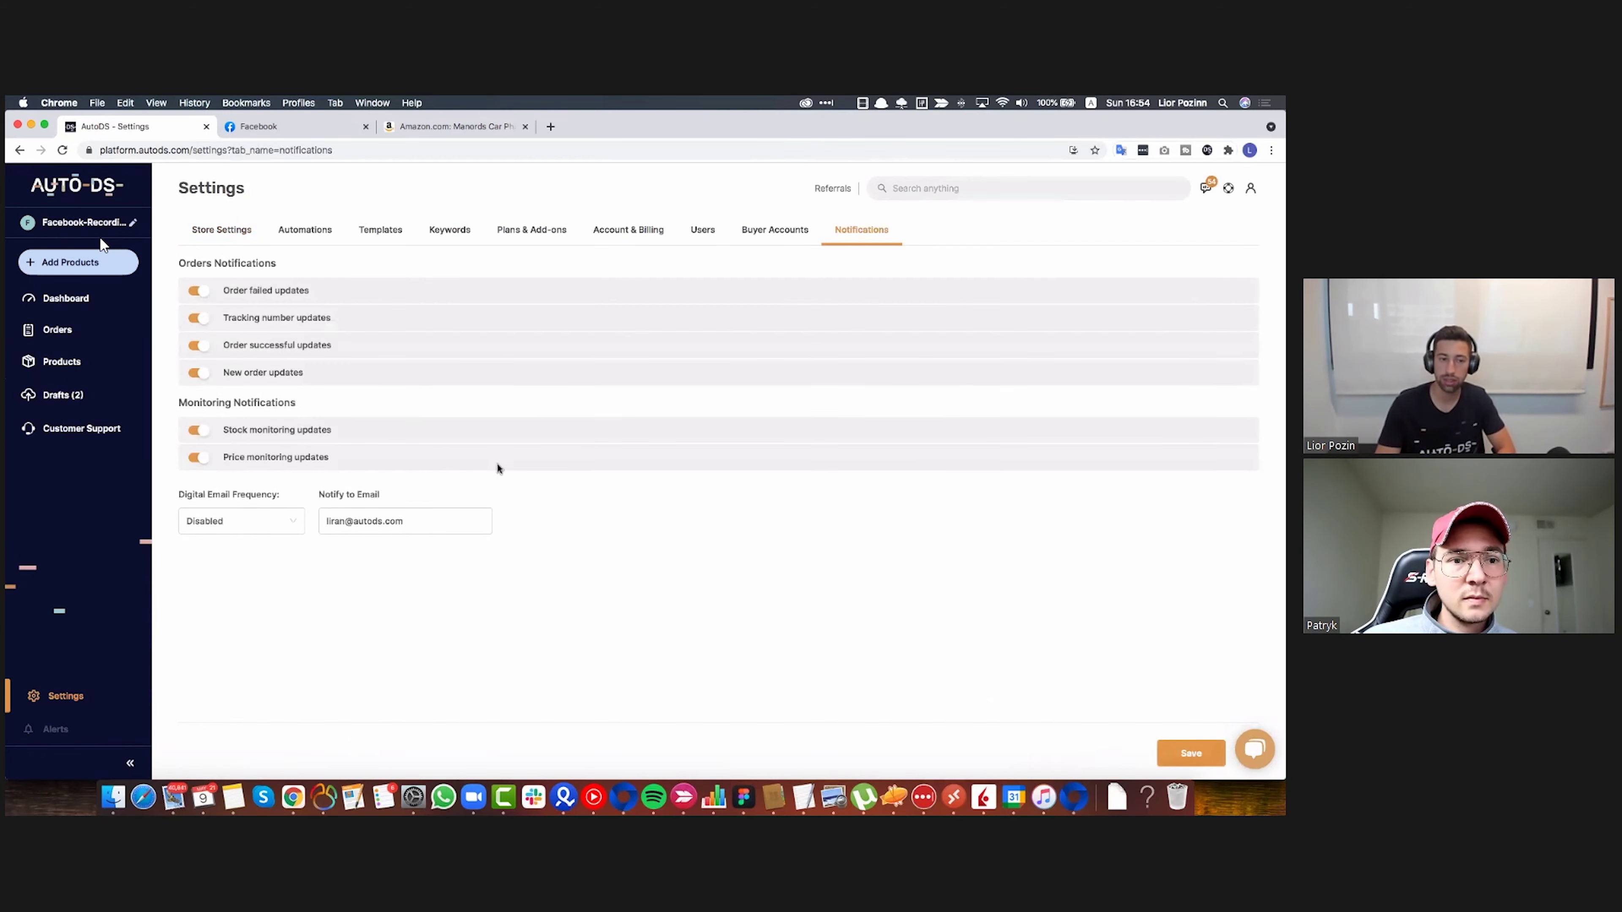
pyautogui.moveTo(337, 432); pyautogui.dragTo(230, 434)
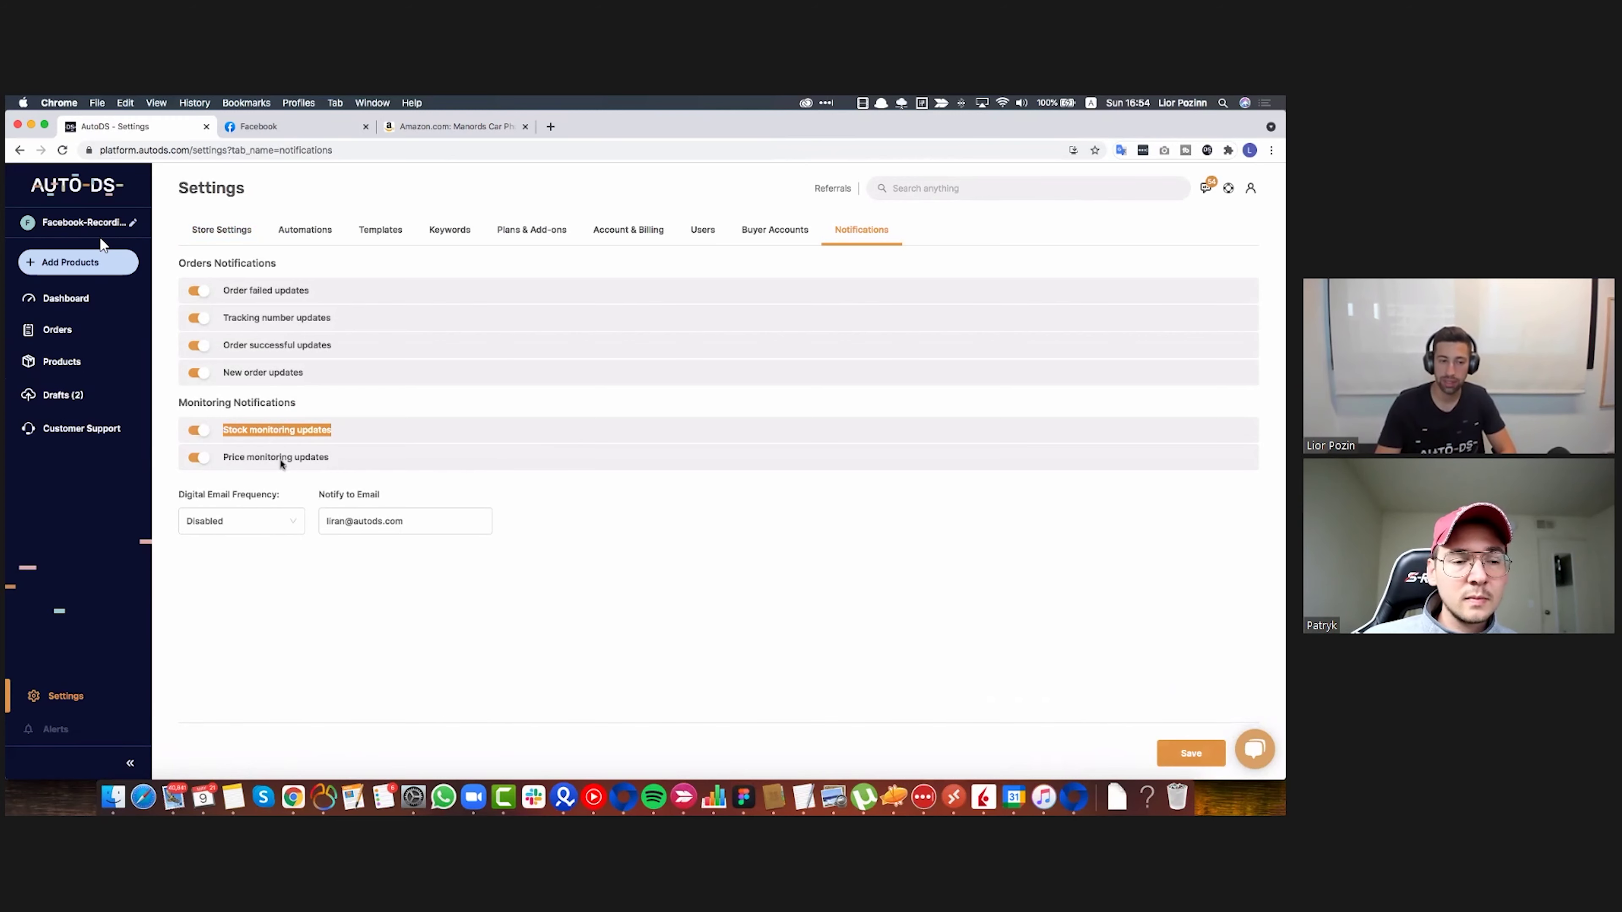
pyautogui.moveTo(330, 460); pyautogui.dragTo(220, 462)
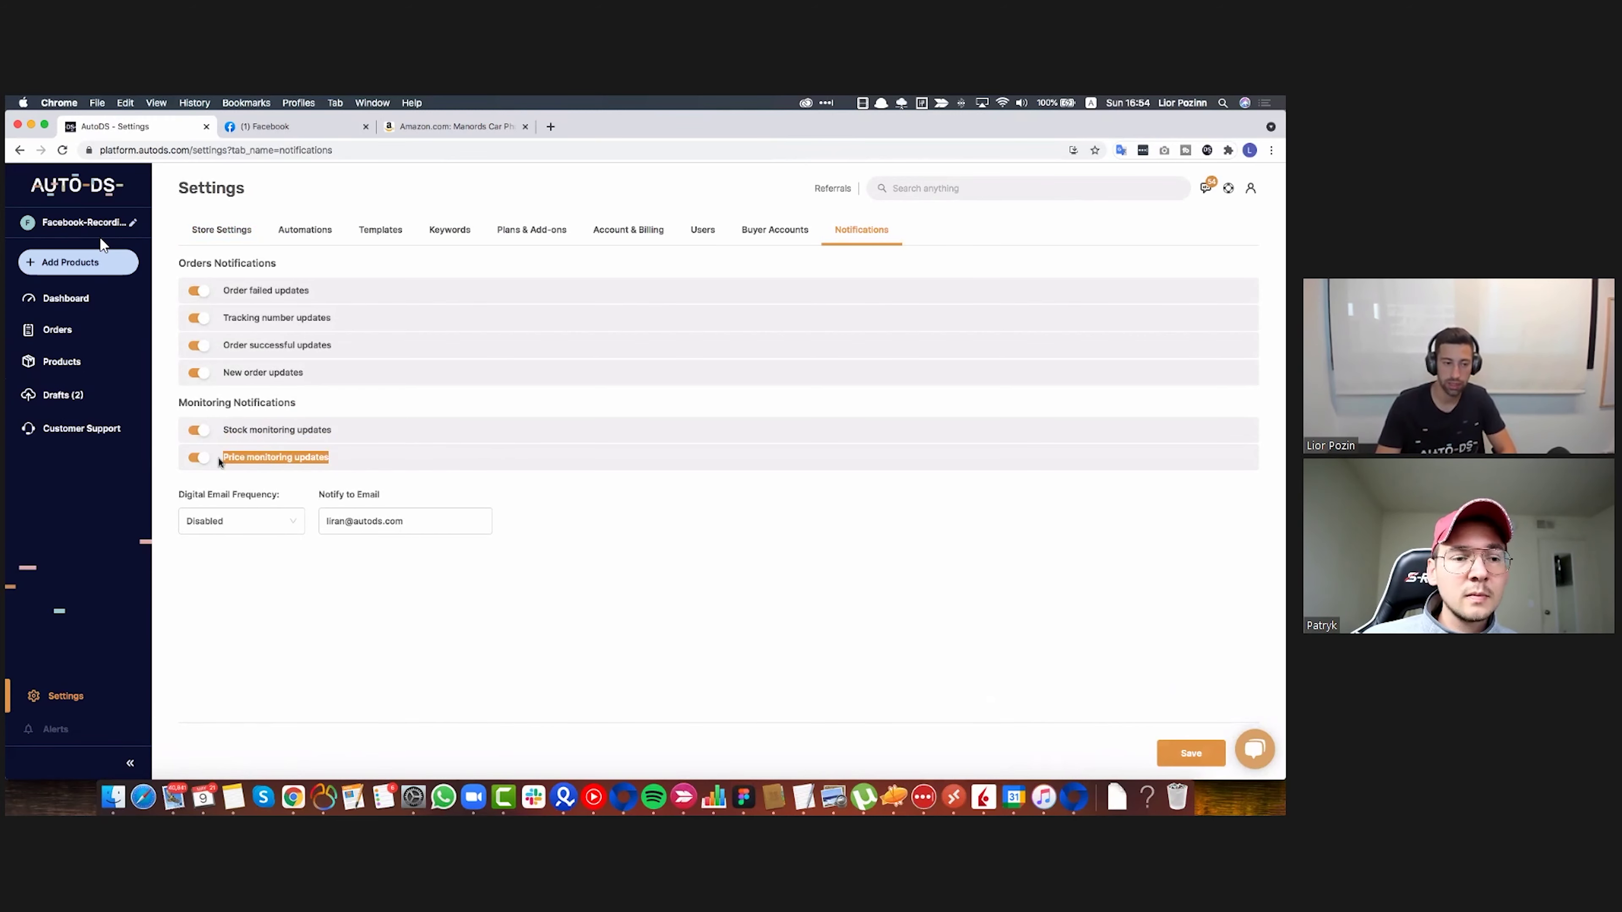
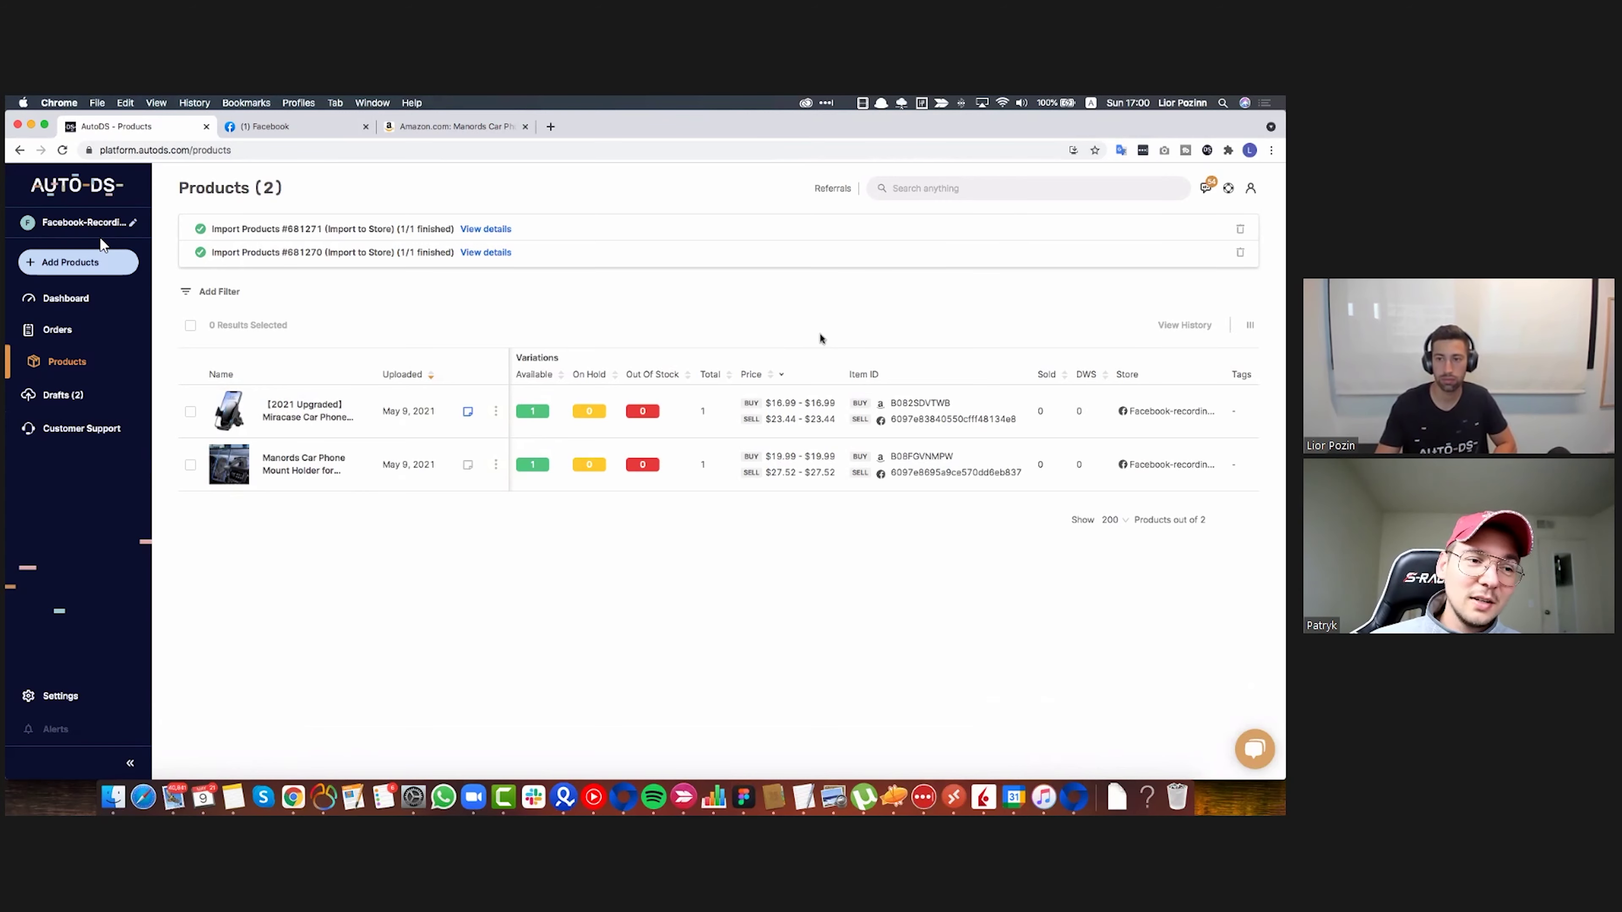
# Open the user settings, view the Add user form with its store and privilege options, and dismiss it
pyautogui.scroll(1, 820, 339)
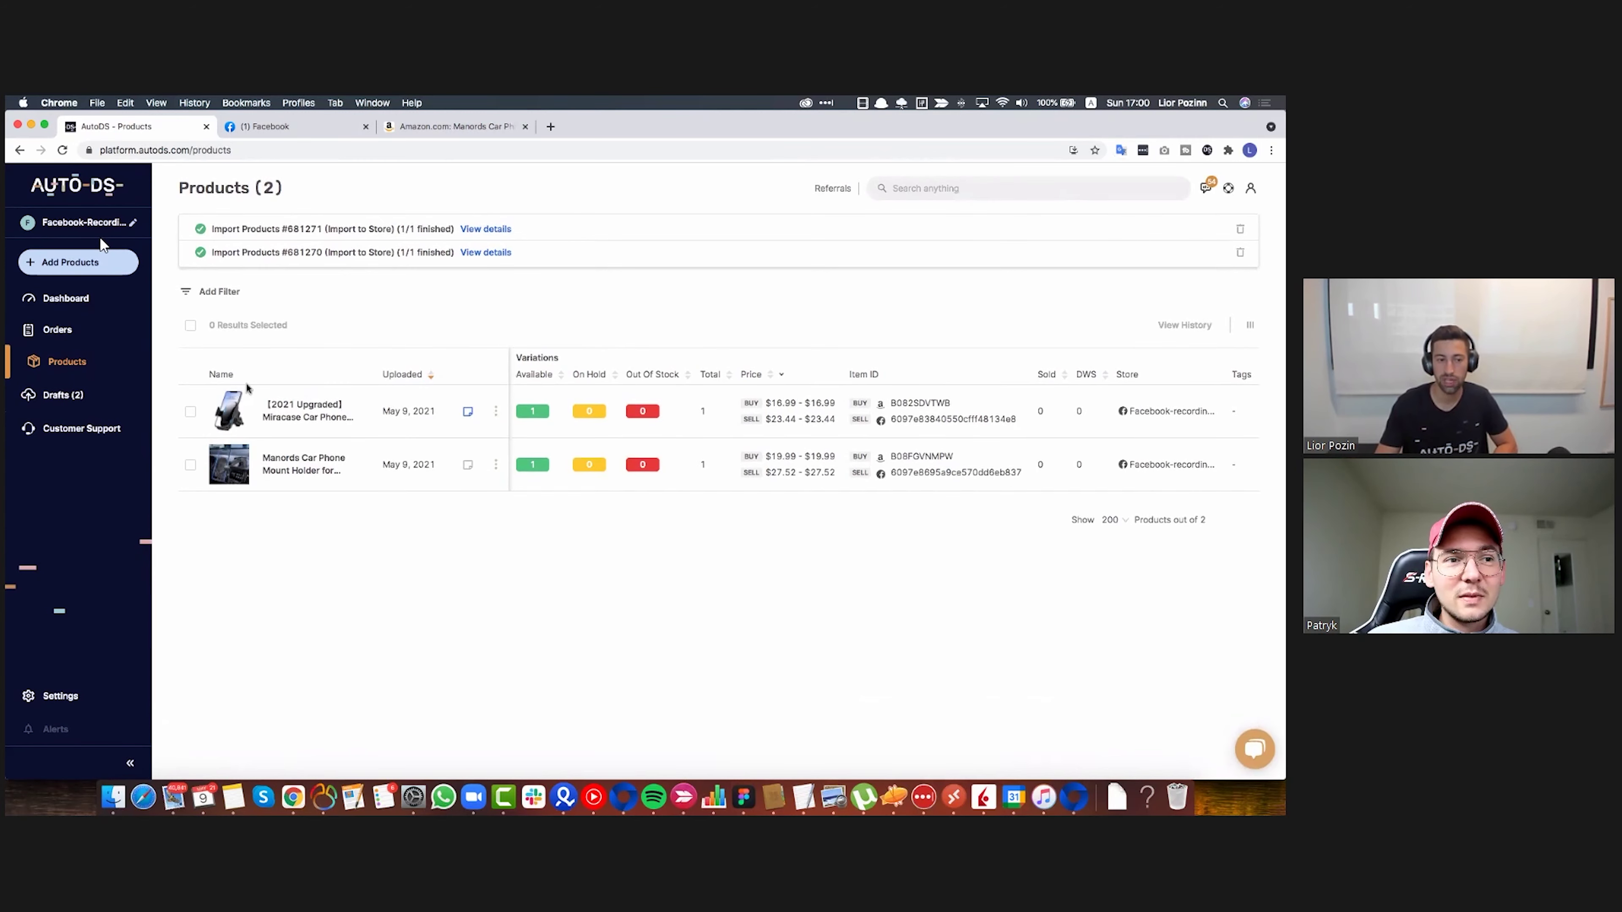
pyautogui.click(61, 696)
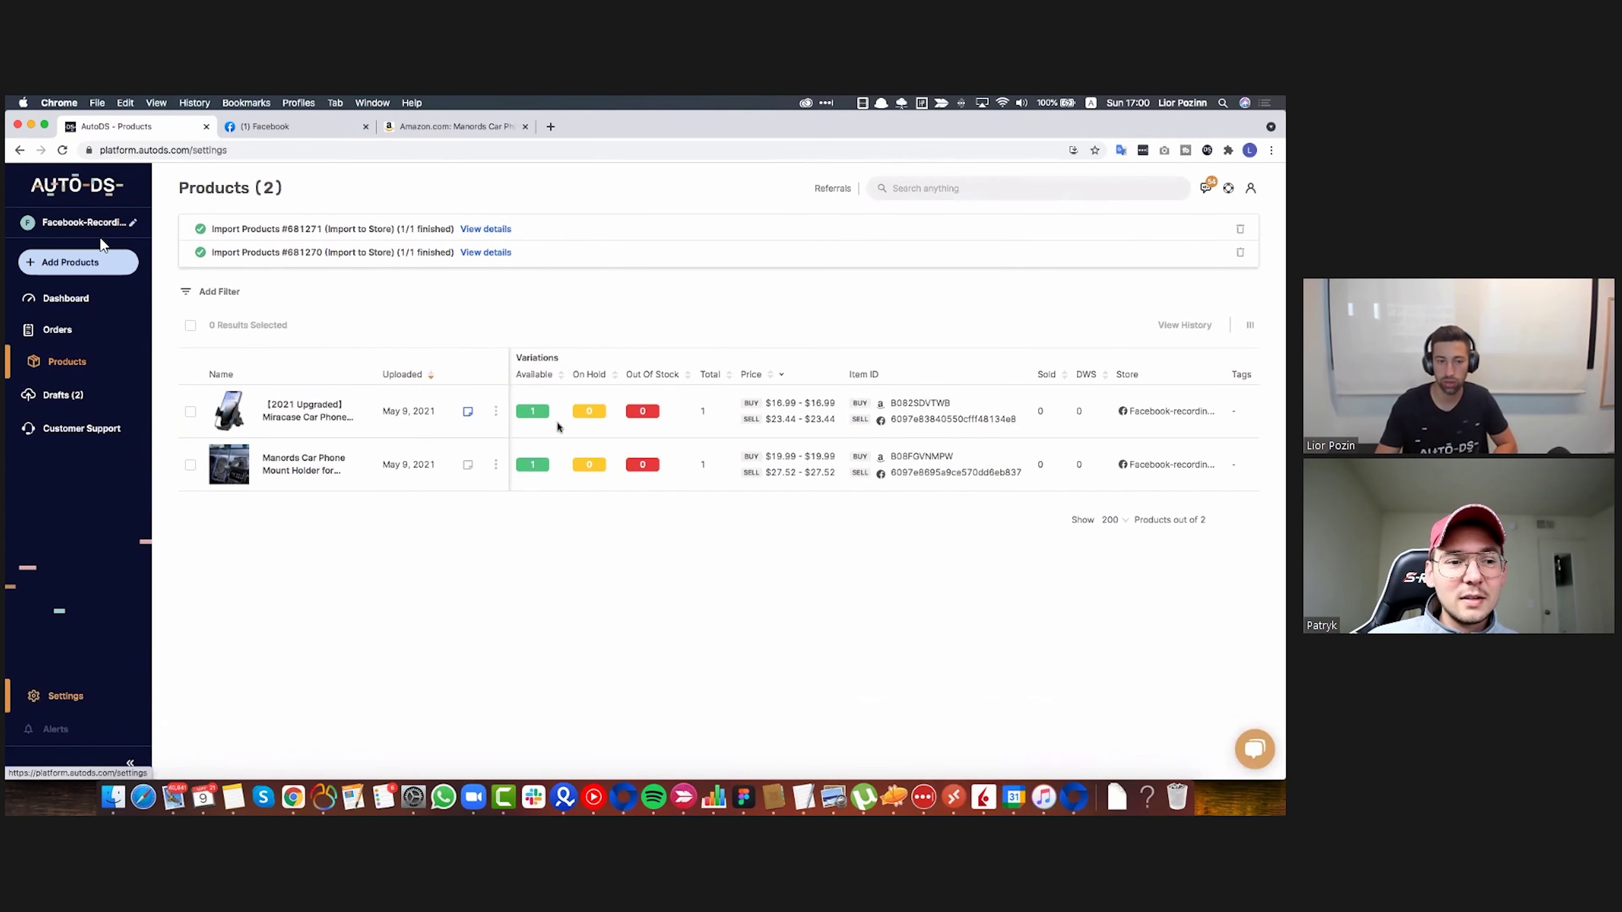
pyautogui.click(703, 231)
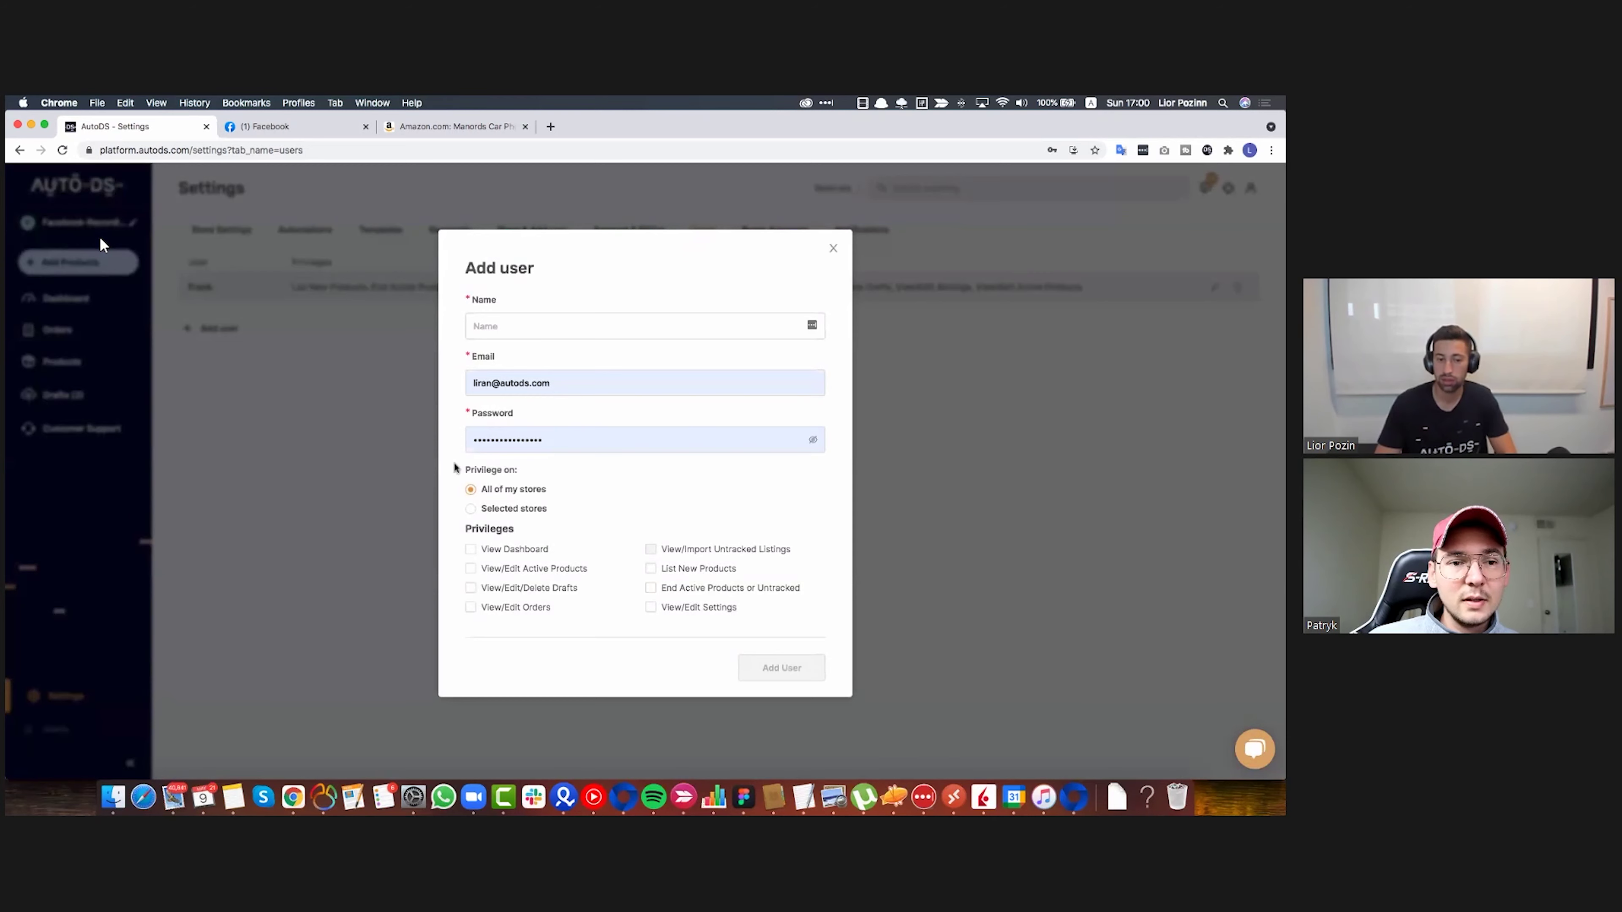
pyautogui.click(536, 324)
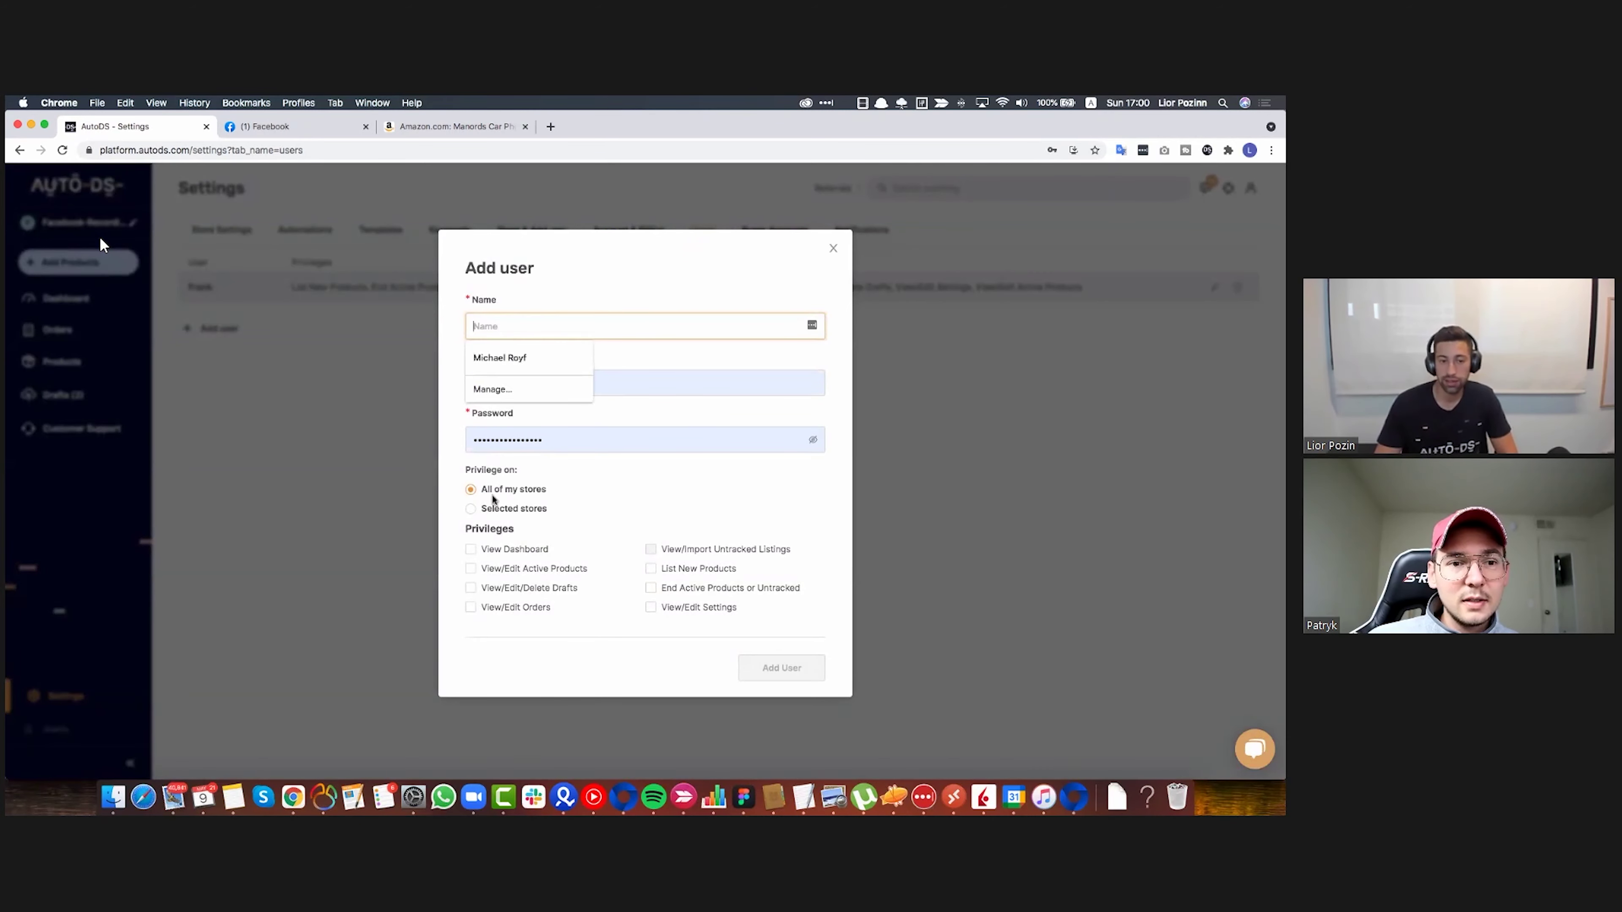
pyautogui.click(324, 468)
# Expand the 2 Pack magnetic car phone mount draft and review its description, title, variants and images
pyautogui.click(128, 394)
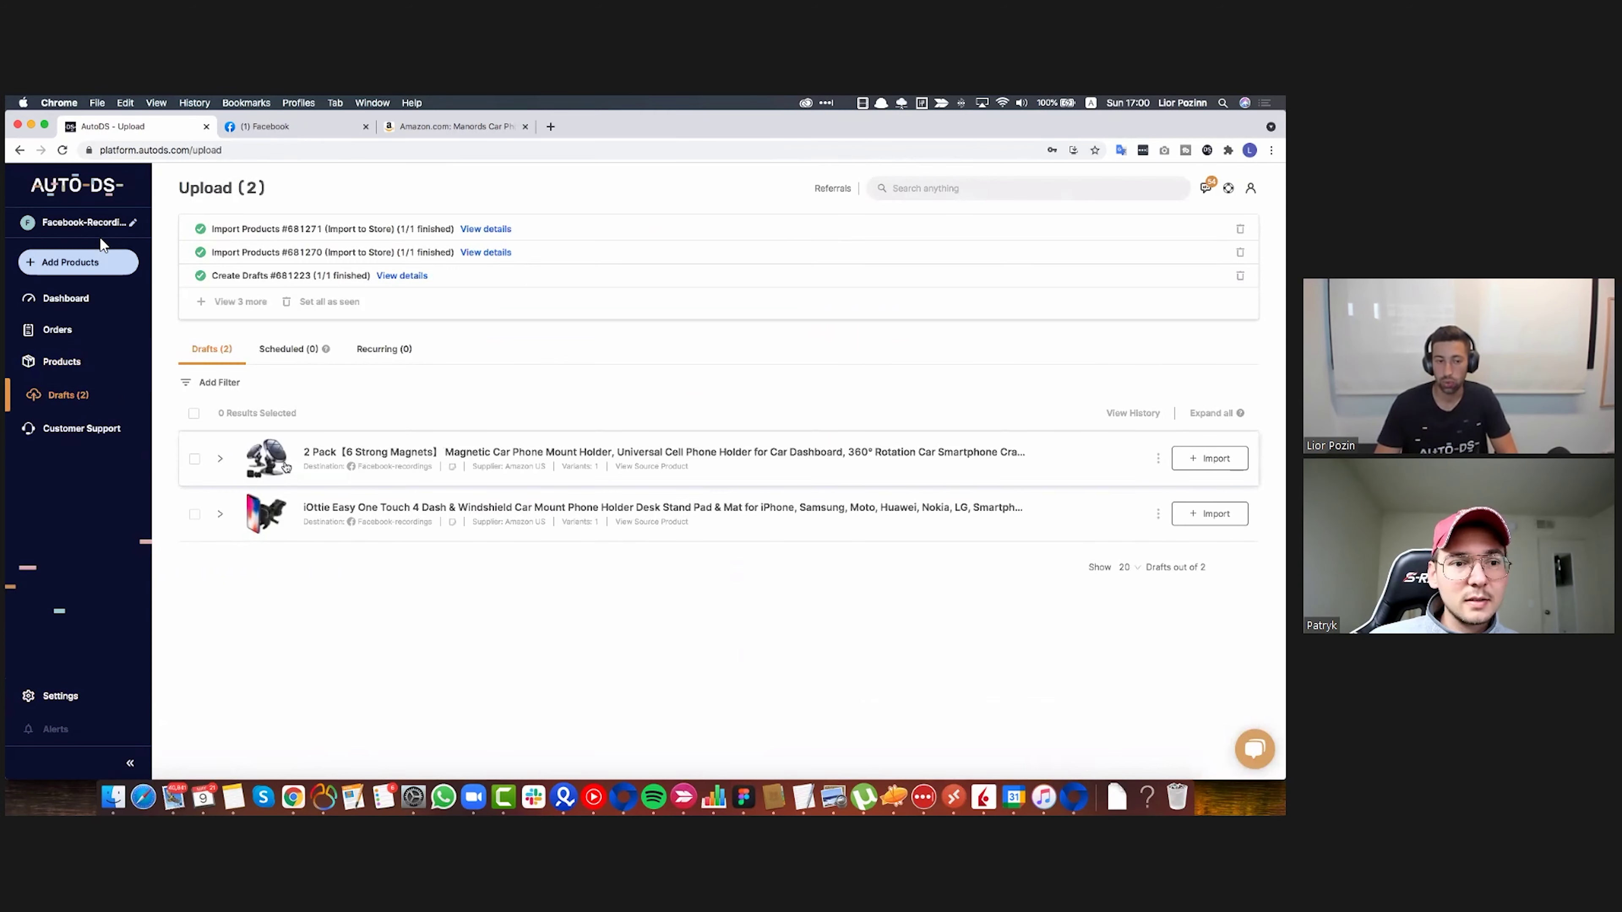
pyautogui.click(288, 472)
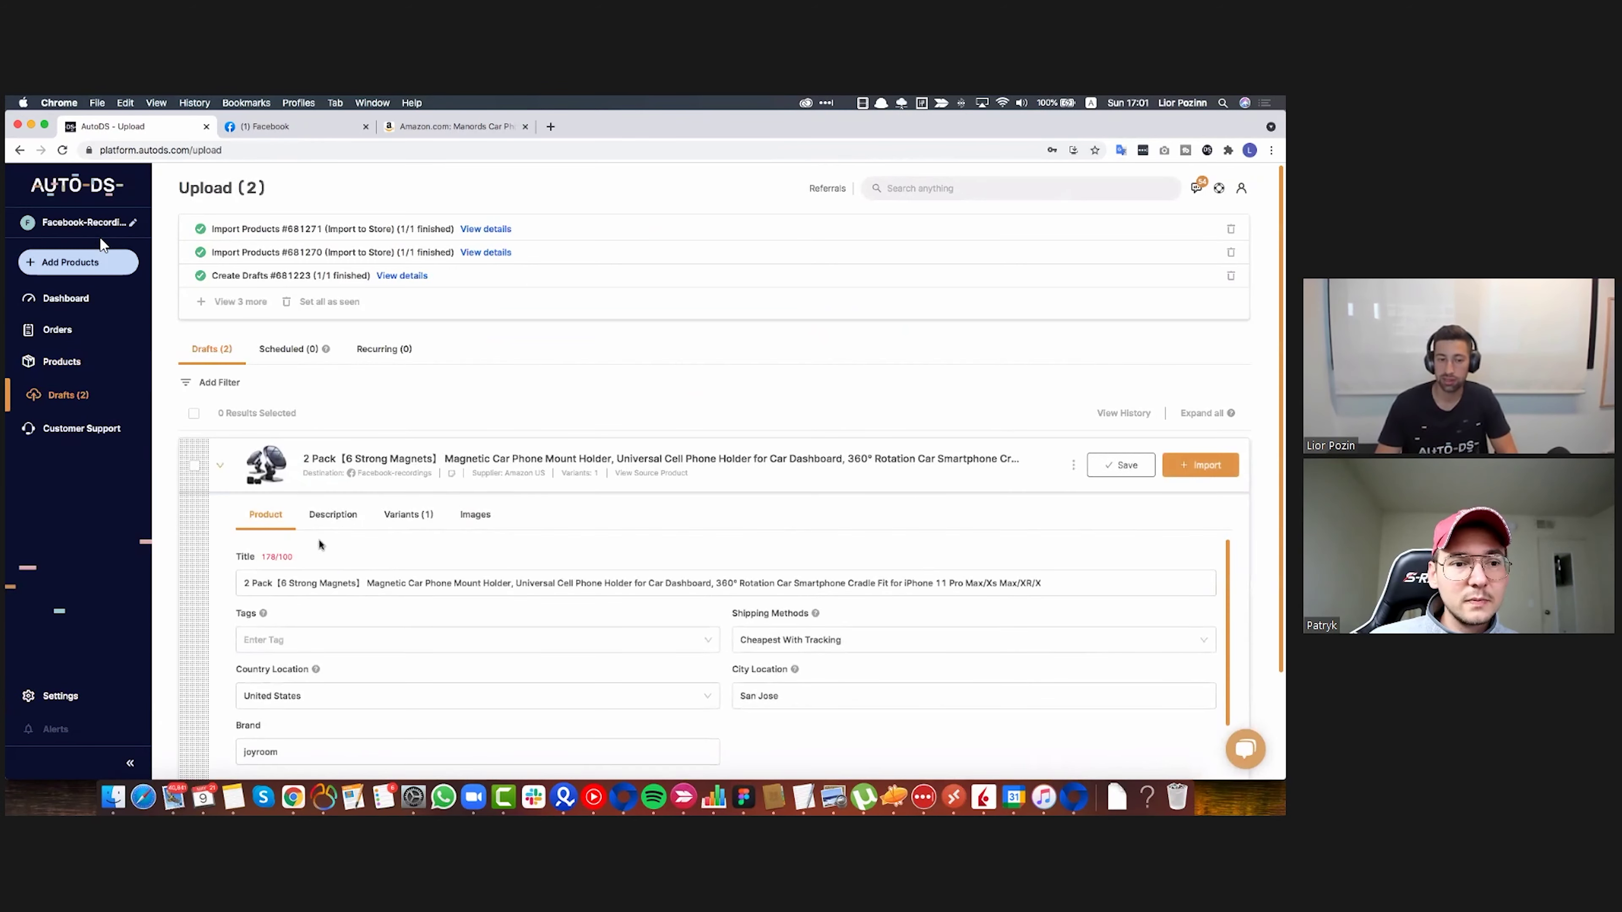
pyautogui.click(335, 511)
pyautogui.scroll(-2, 441, 633)
pyautogui.click(264, 514)
pyautogui.moveTo(423, 582); pyautogui.dragTo(620, 582)
pyautogui.click(408, 514)
pyautogui.click(482, 516)
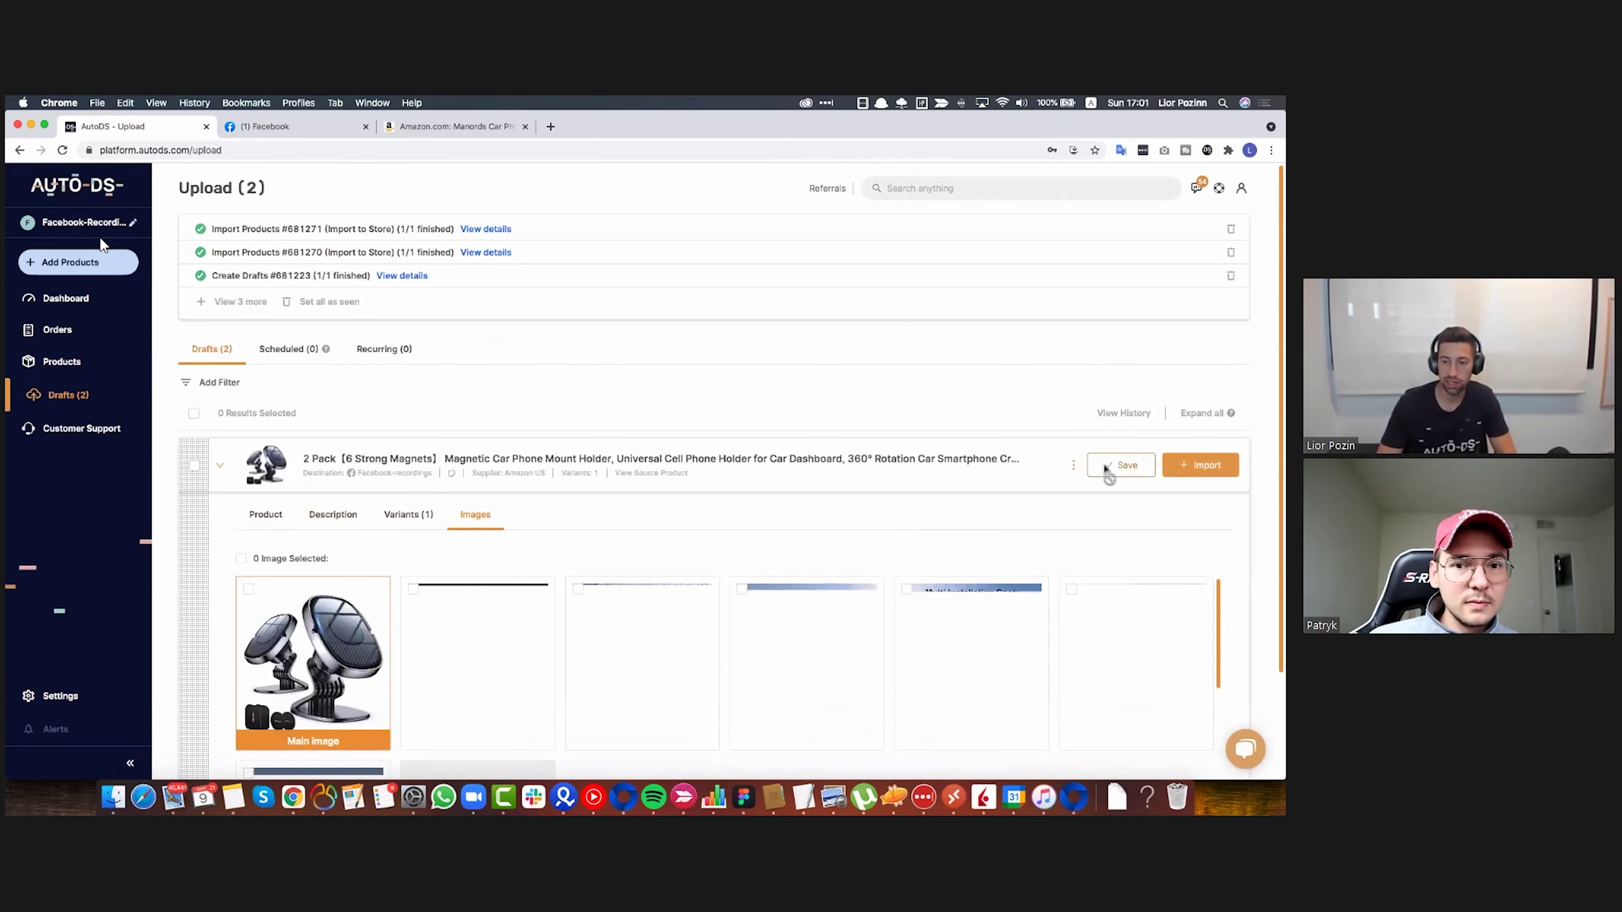
pyautogui.click(408, 514)
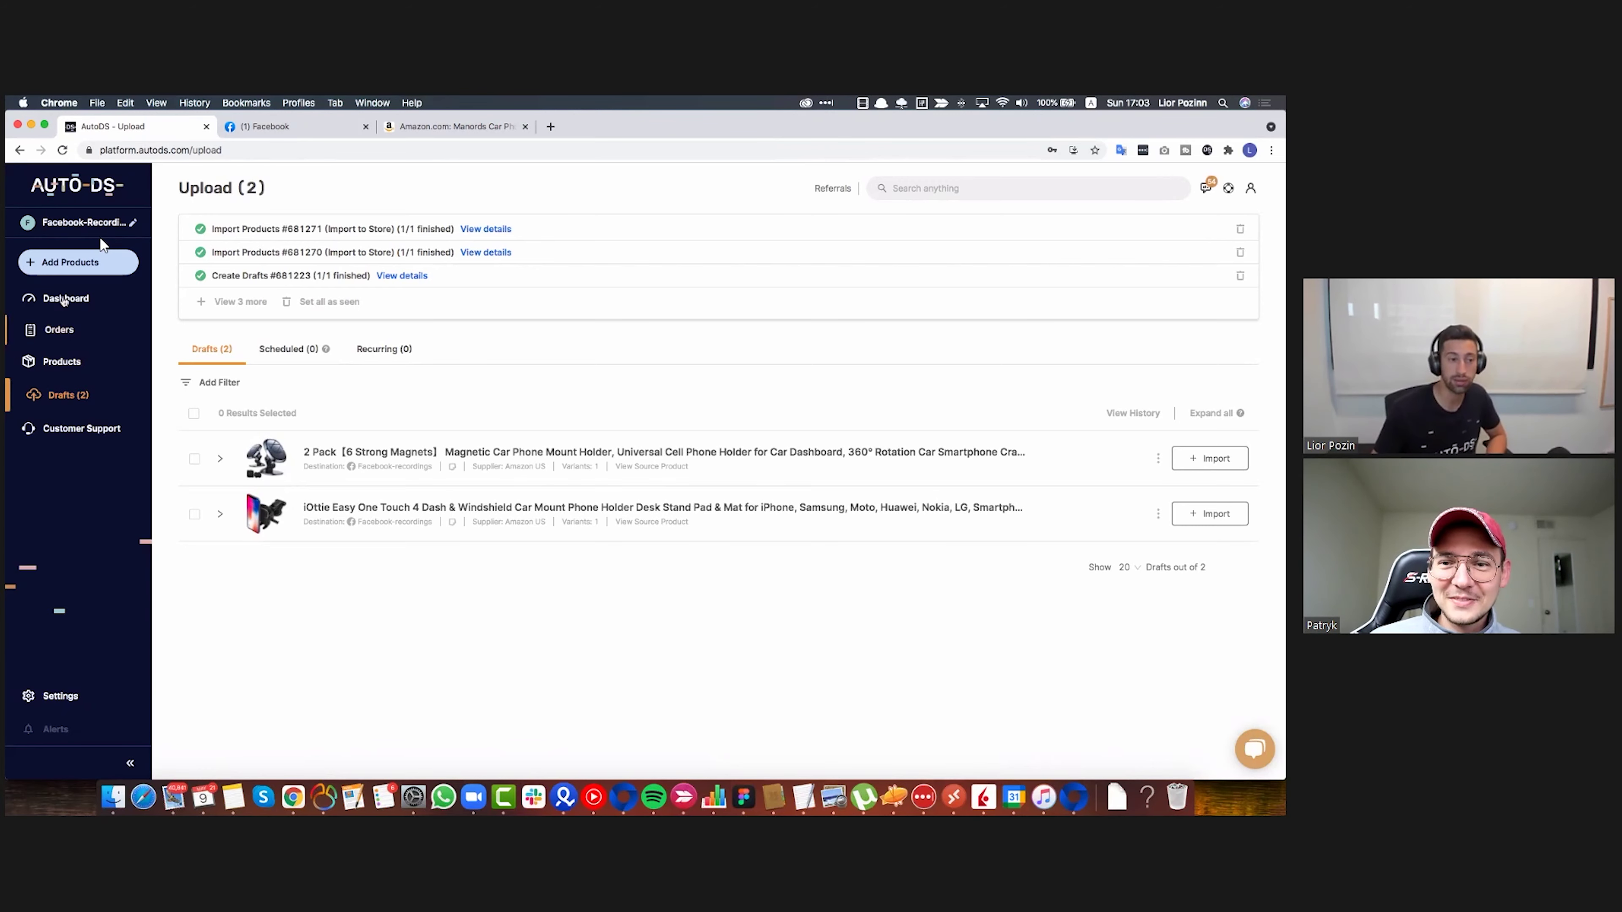
# Browse the available supplier sources for adding a product, from Amazon through Wish, and close the Add Product form
pyautogui.click(101, 251)
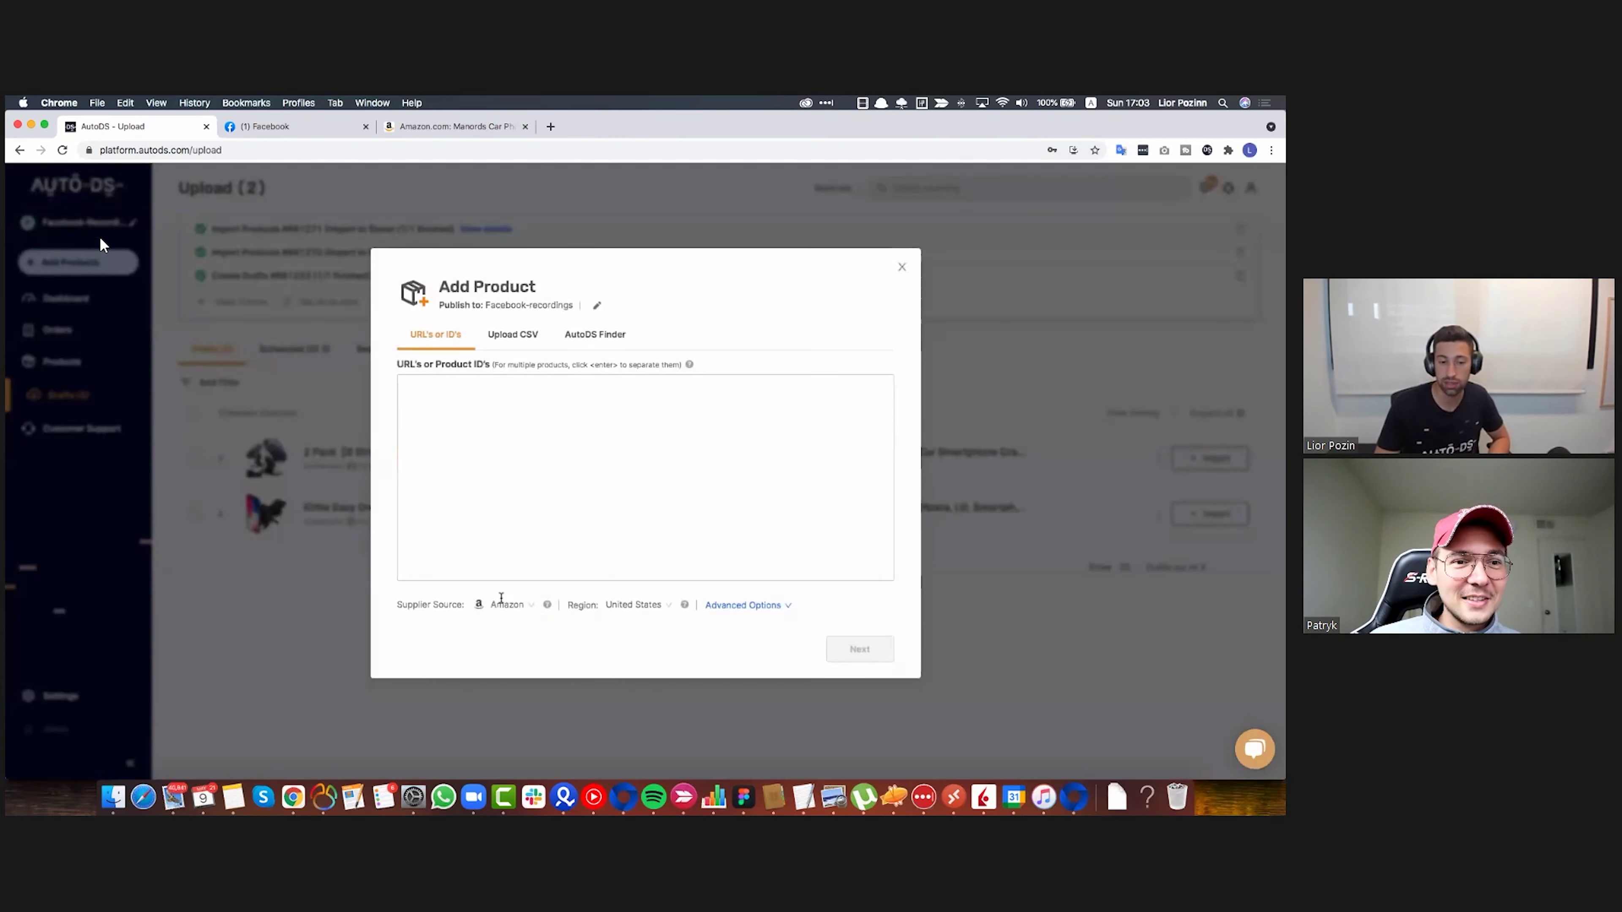
pyautogui.click(505, 603)
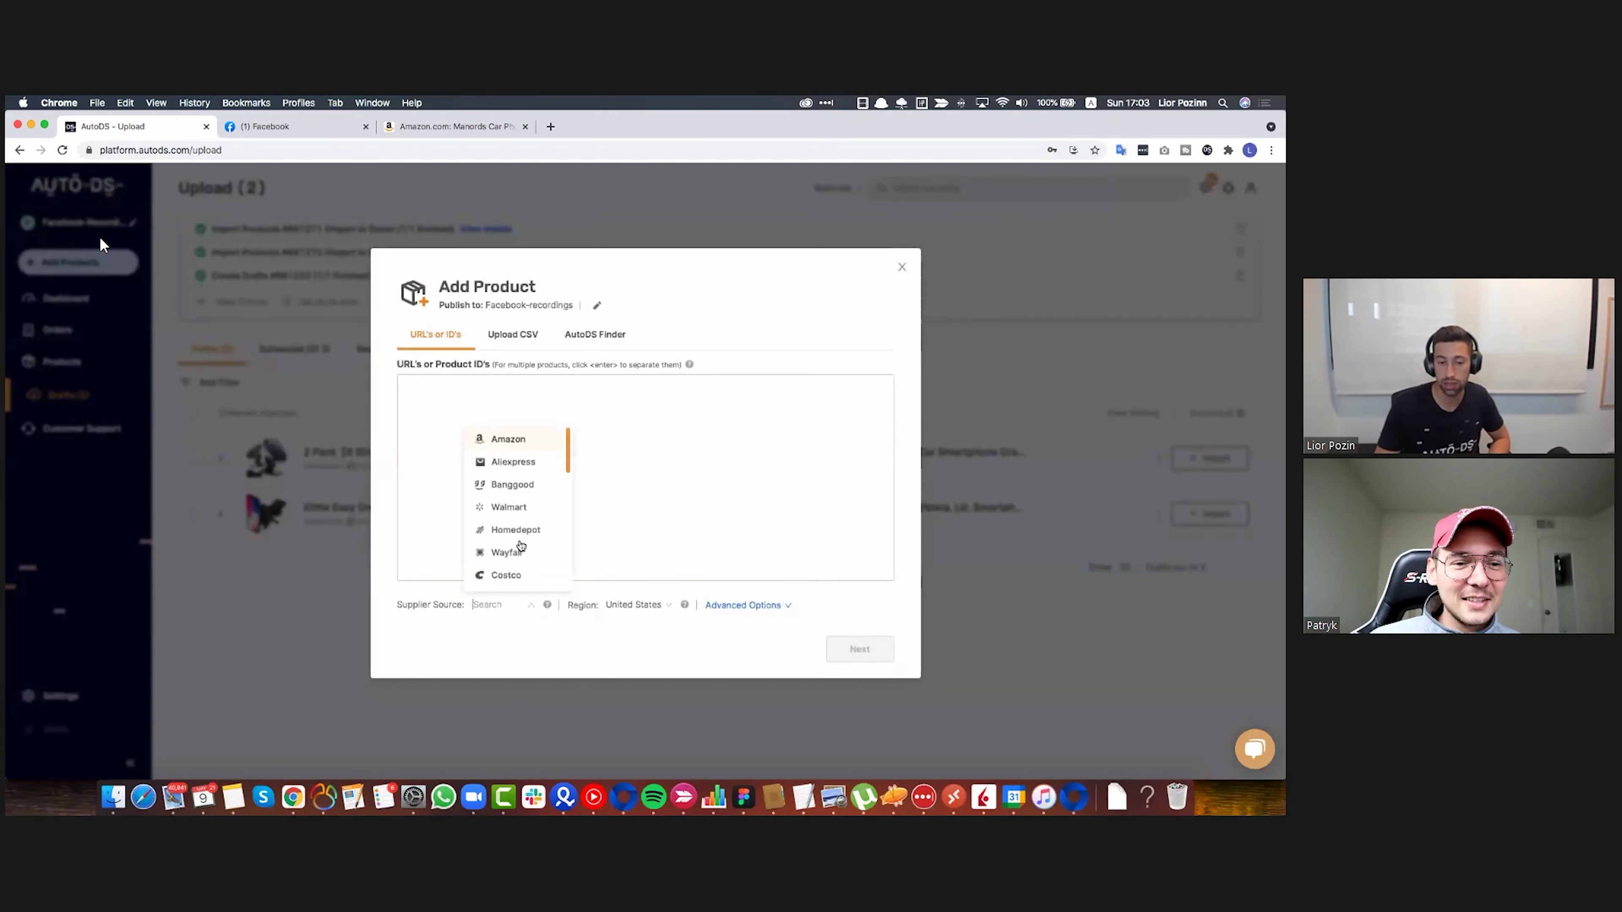
pyautogui.scroll(-3, 518, 528)
pyautogui.scroll(-4, 519, 528)
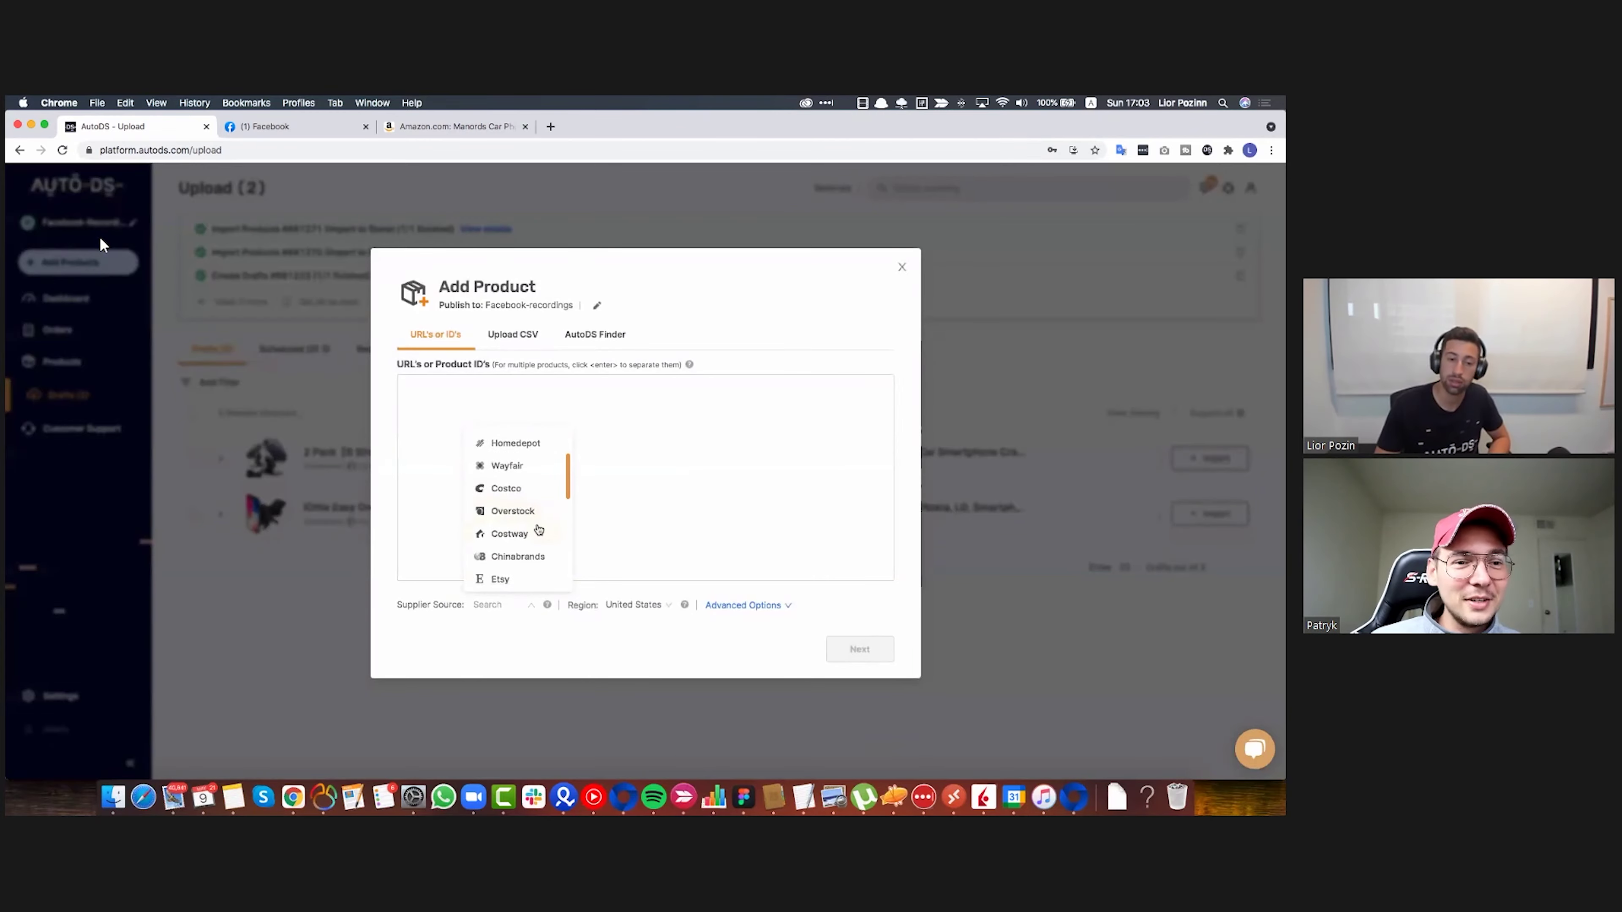
pyautogui.scroll(-3, 545, 529)
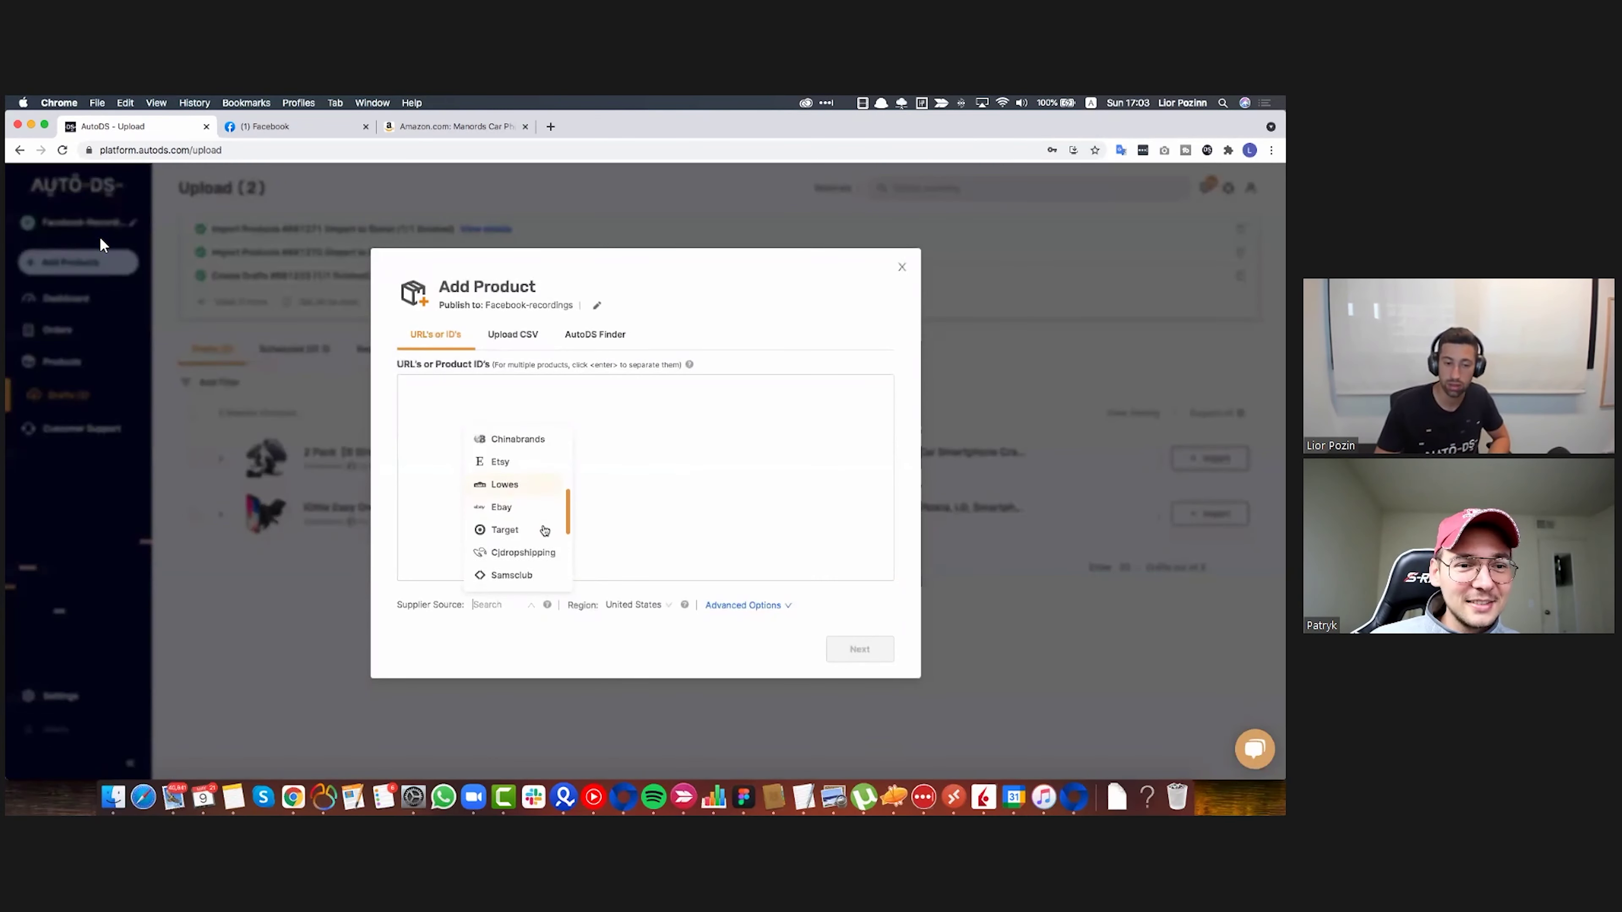
pyautogui.scroll(-3, 544, 535)
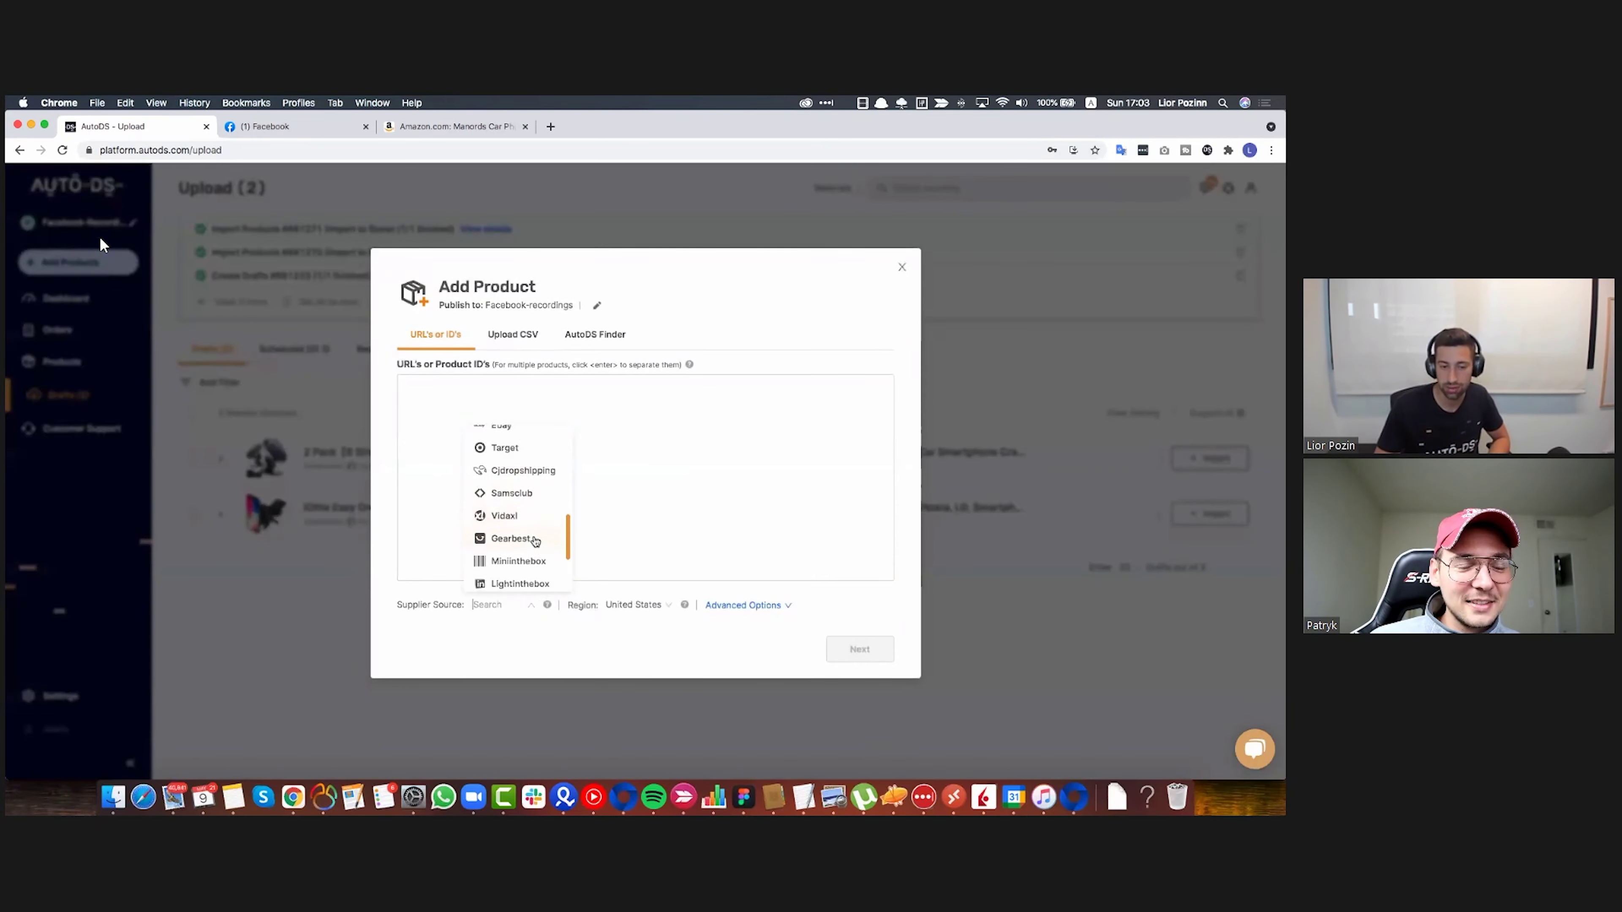
pyautogui.scroll(-1, 535, 541)
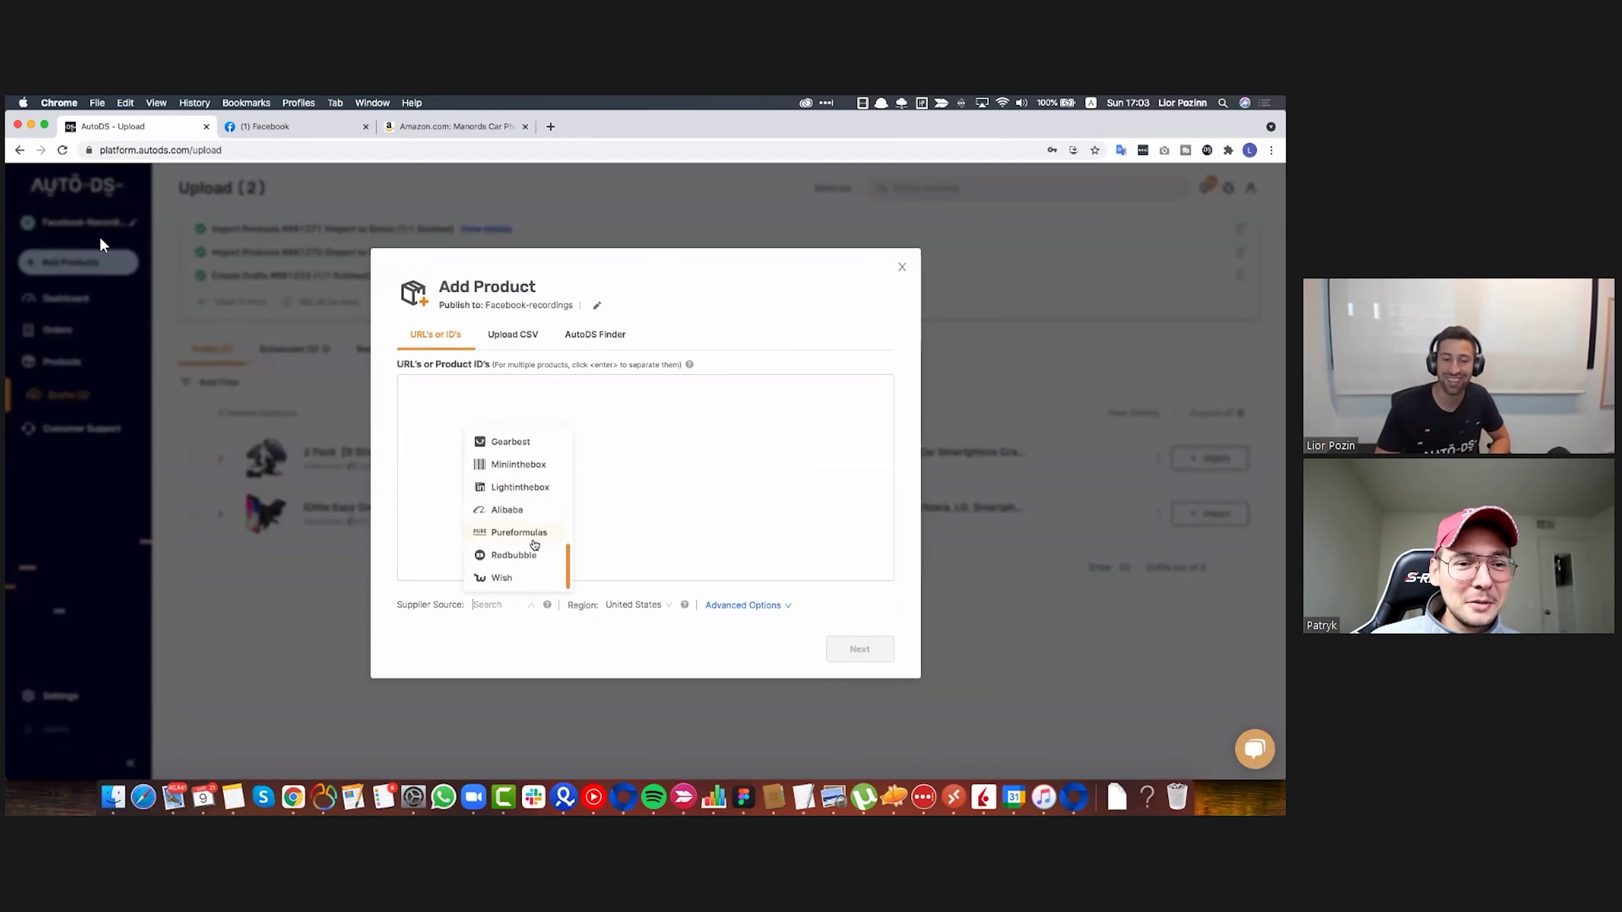
pyautogui.click(438, 536)
pyautogui.click(289, 546)
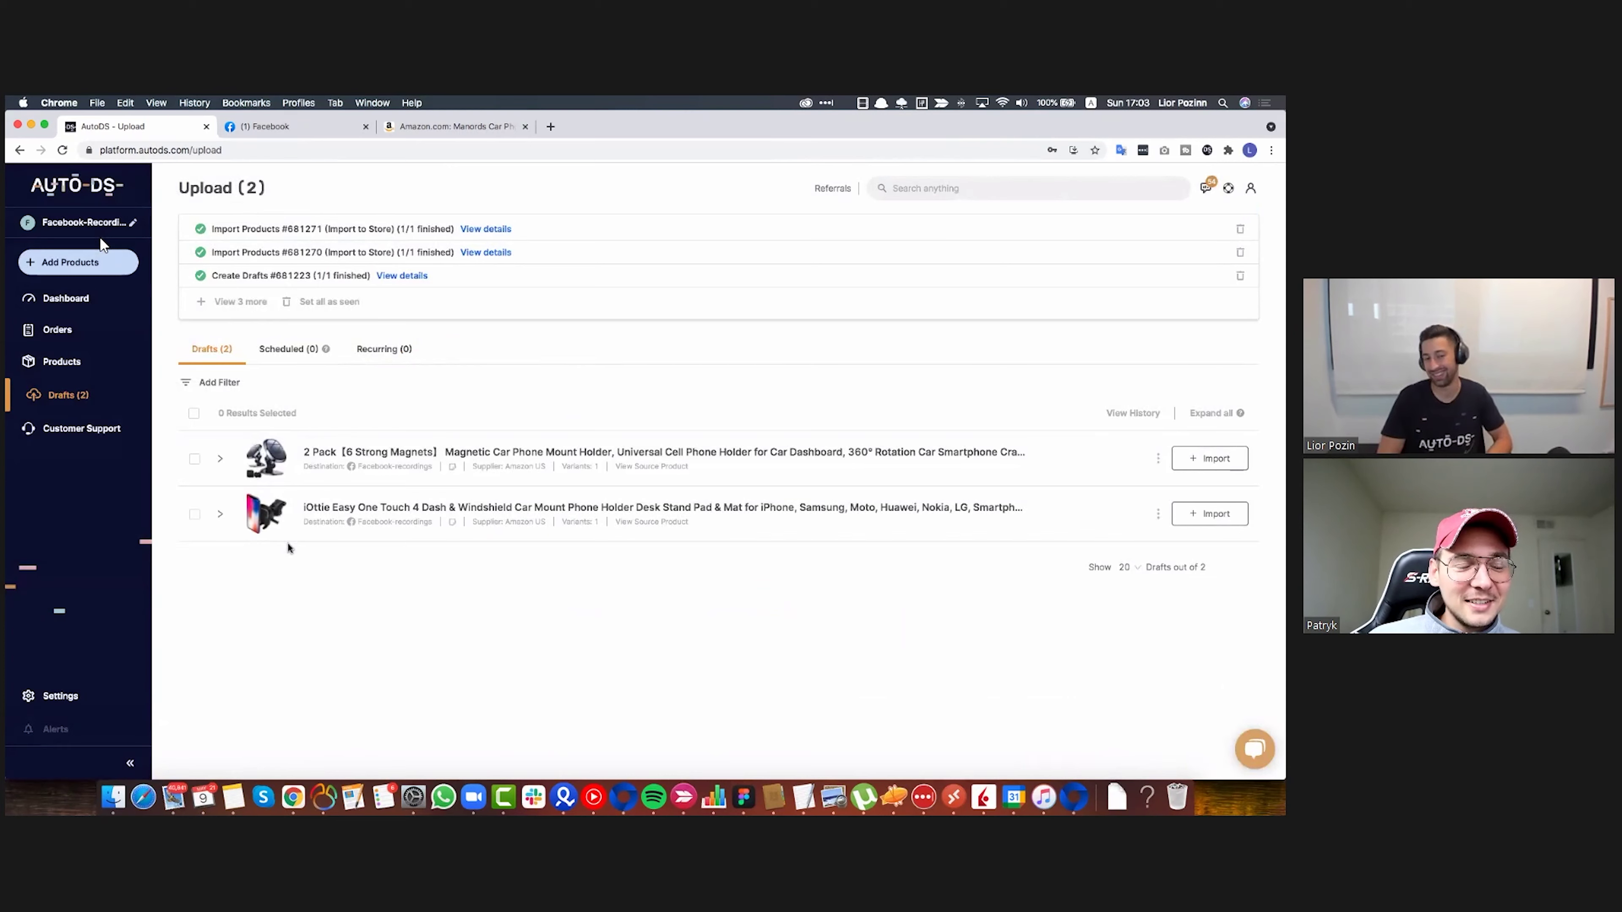